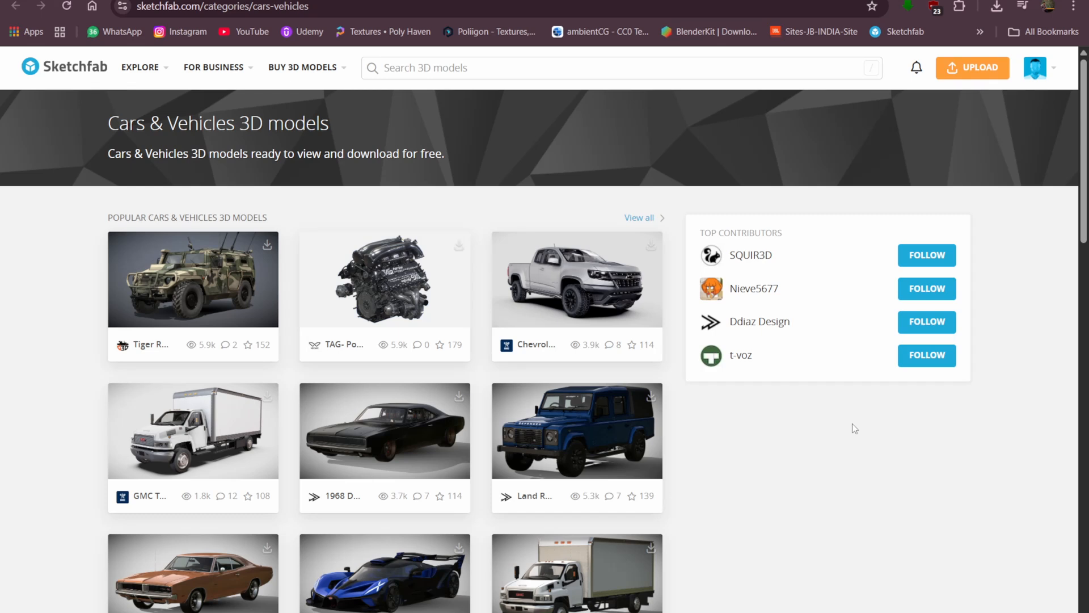
# Step: View the Land Rover Defender 110 Double Cab Pick Up model page among the popular vehicles, and close it
pyautogui.scroll(-1, 624, 432)
pyautogui.click(573, 363)
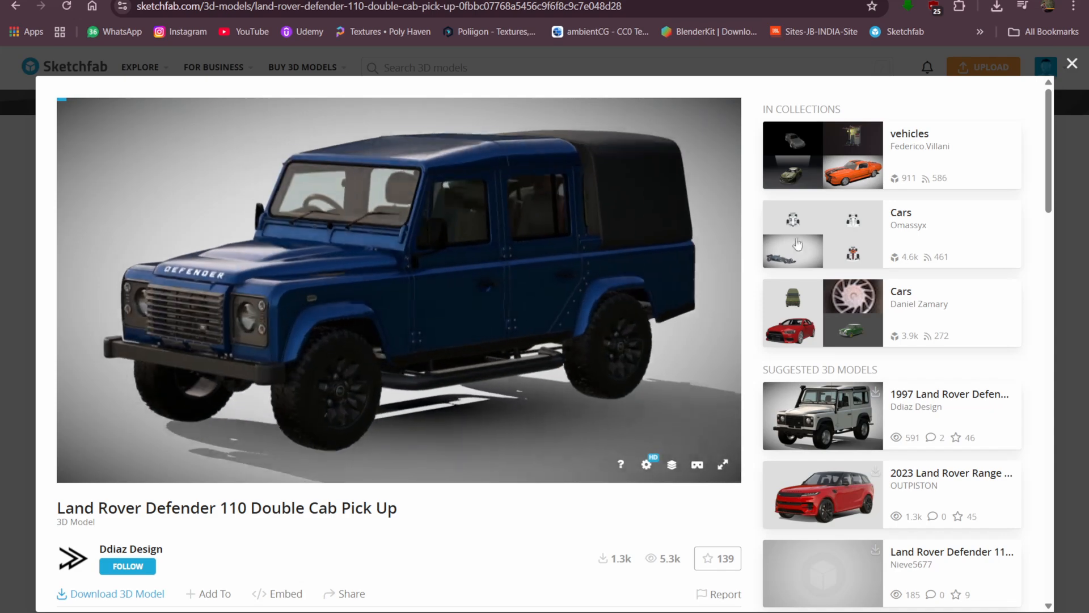
pyautogui.click(1070, 63)
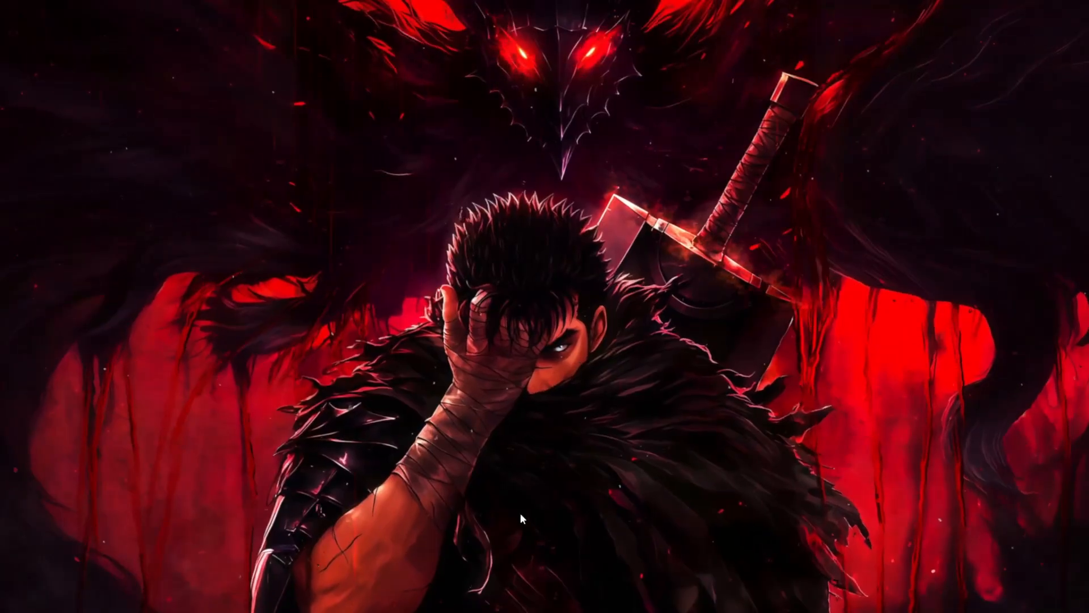
# Step: Switch to Blender, dismiss the BlenderKit update offer and delete all default objects from the scene
pyautogui.click(661, 611)
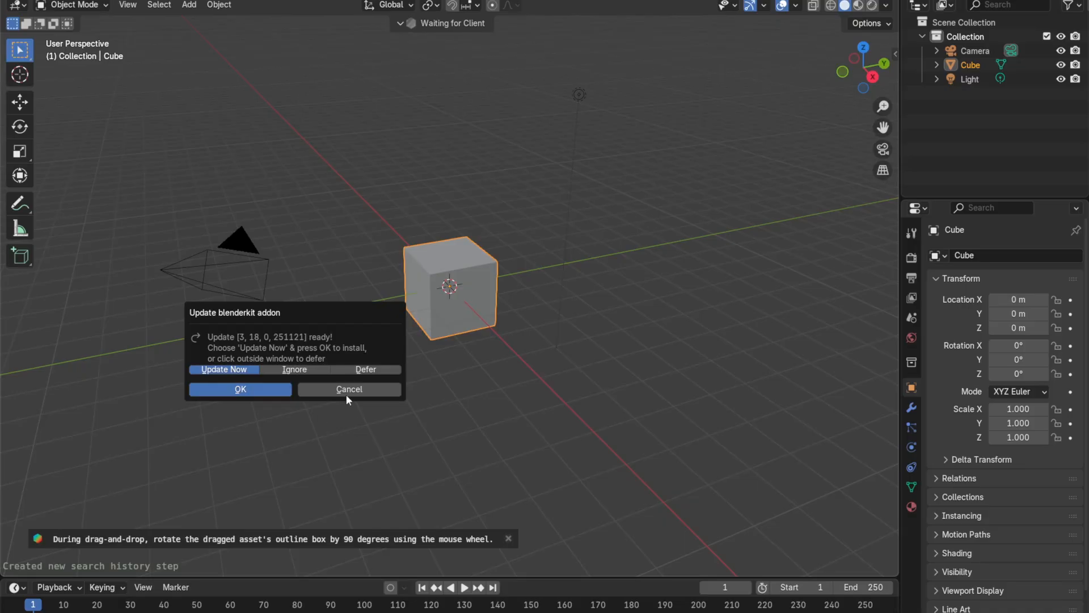
pyautogui.click(346, 391)
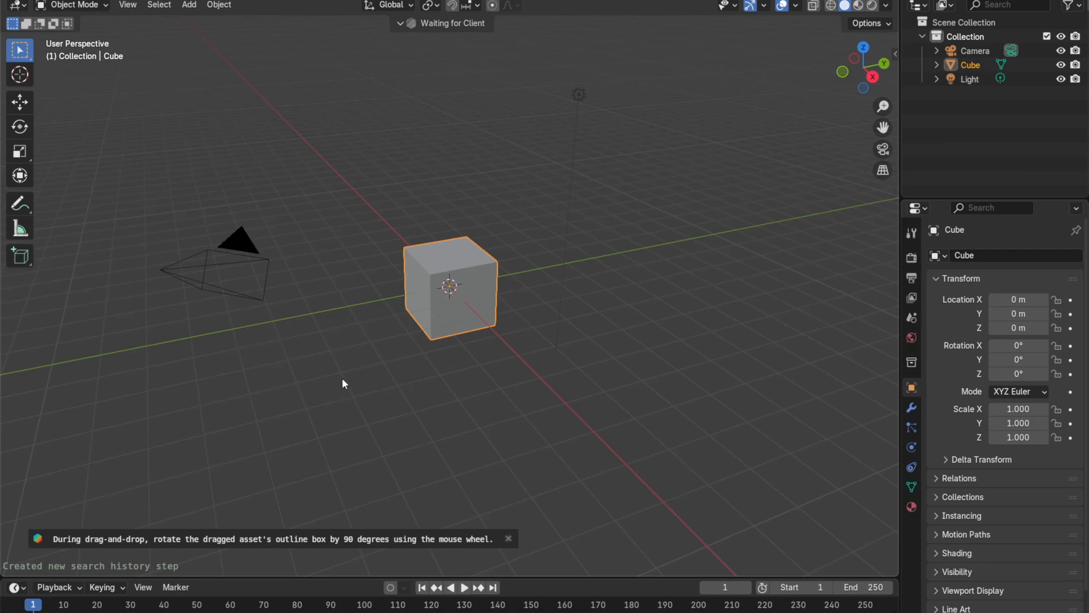
pyautogui.press('a')
pyautogui.press('Delete')
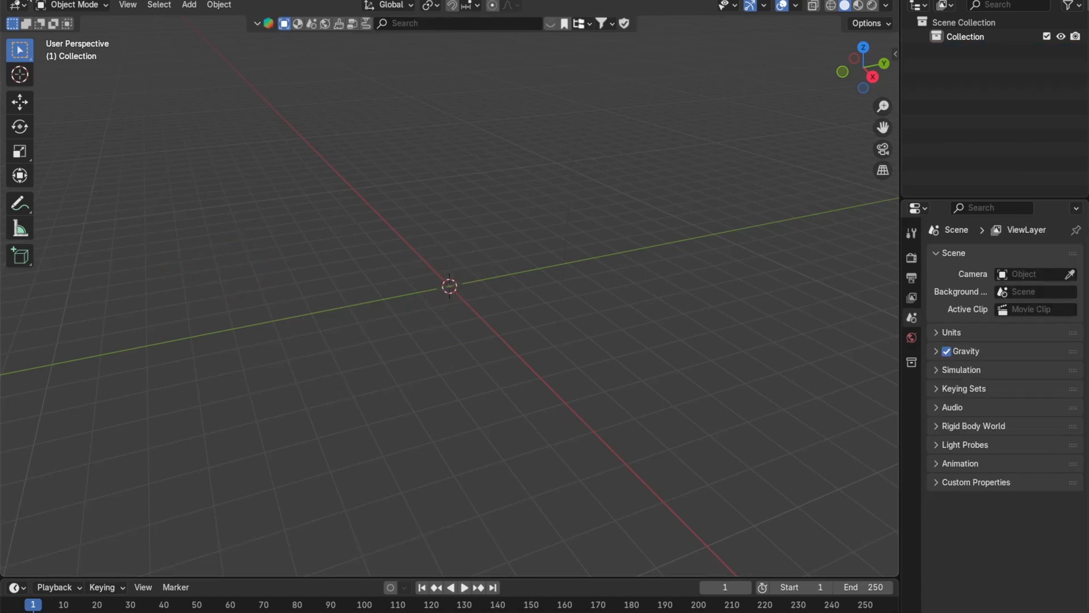
pyautogui.click(28, 0)
pyautogui.moveTo(65, 187)
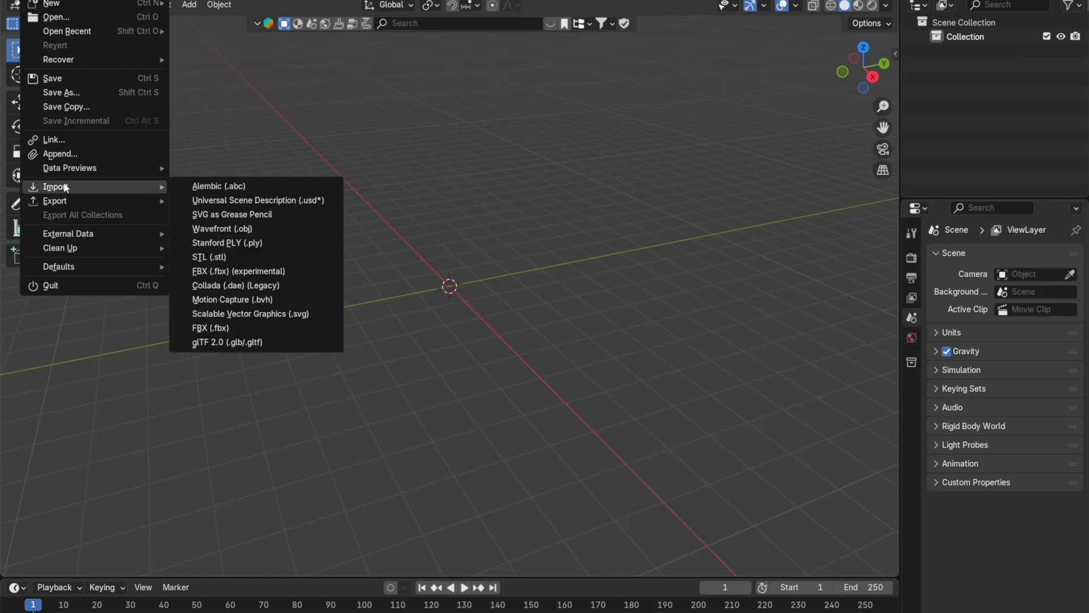
pyautogui.click(211, 328)
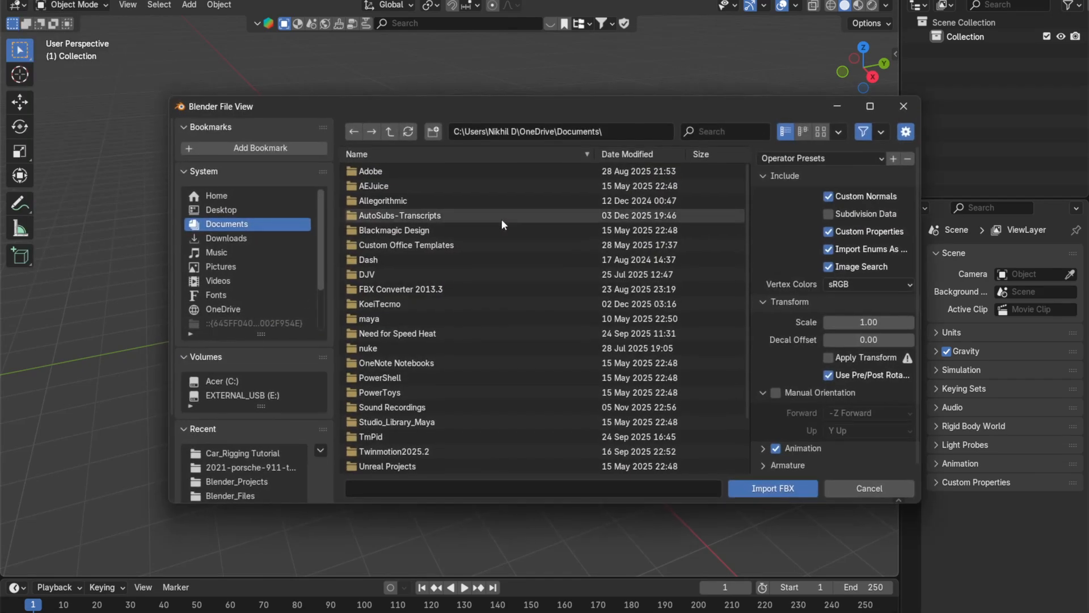
pyautogui.click(904, 106)
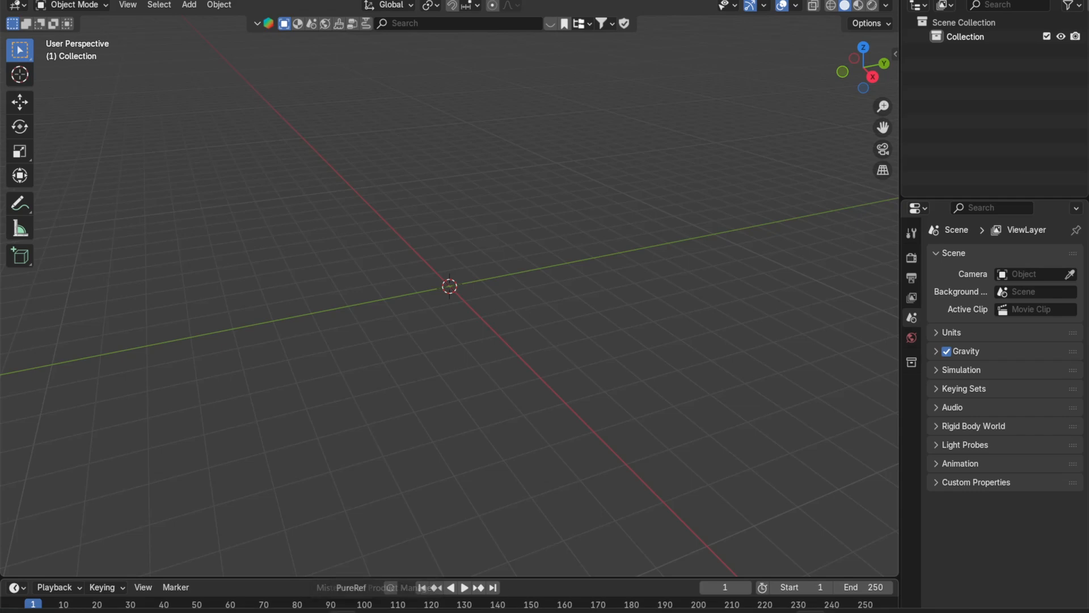
# Step: Import FINAL_MODEL.fbx from the FINAL_MODEL source folder with the default FBX options and frame the whole vehicle
pyautogui.click(310, 610)
pyautogui.moveTo(650, 278); pyautogui.dragTo(238, 256)
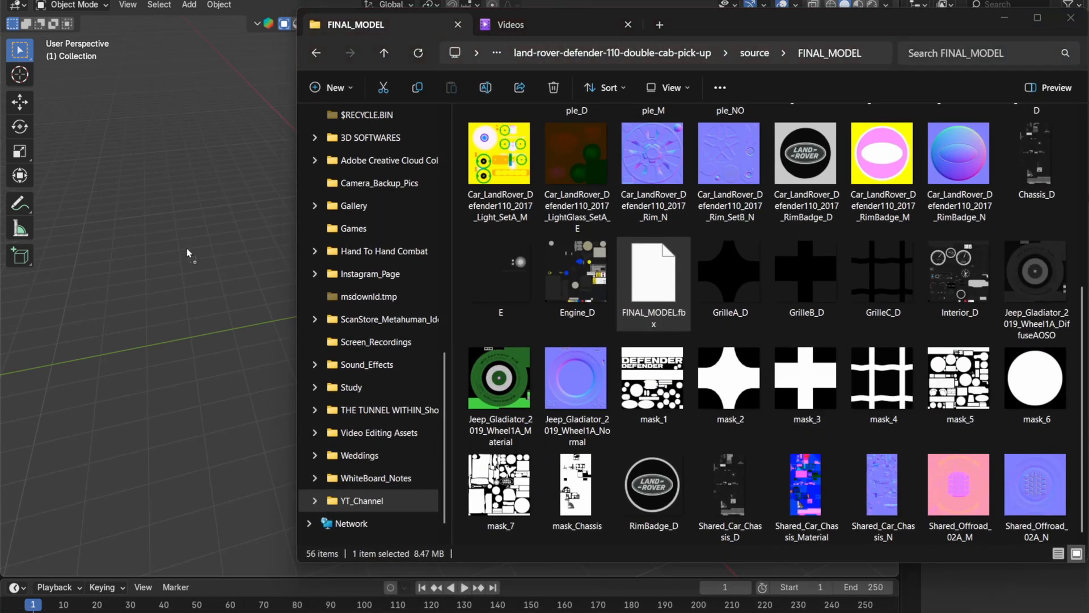
pyautogui.click(1004, 18)
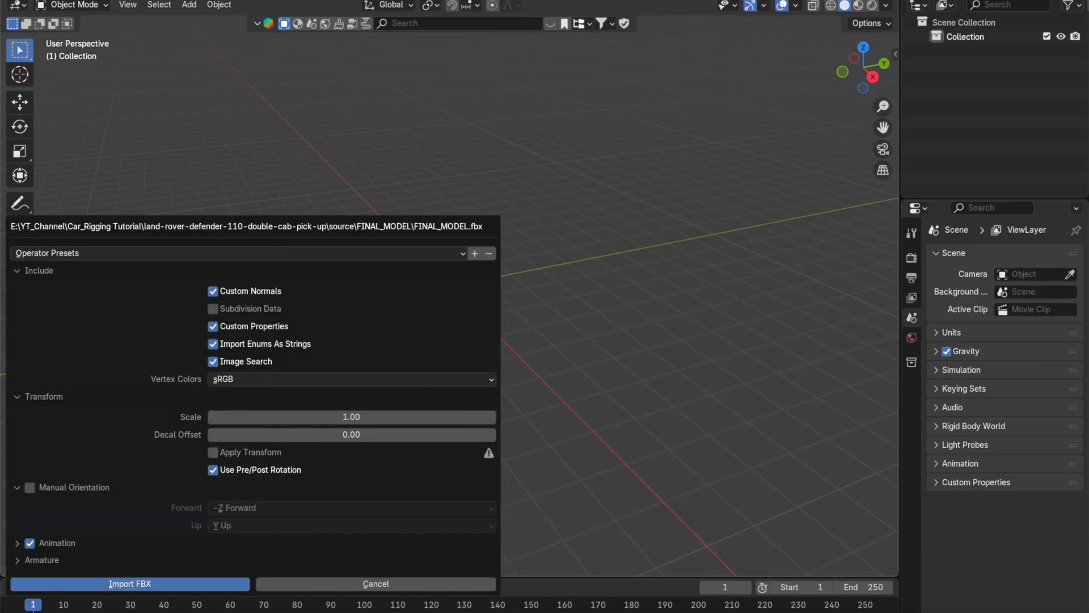
pyautogui.click(165, 583)
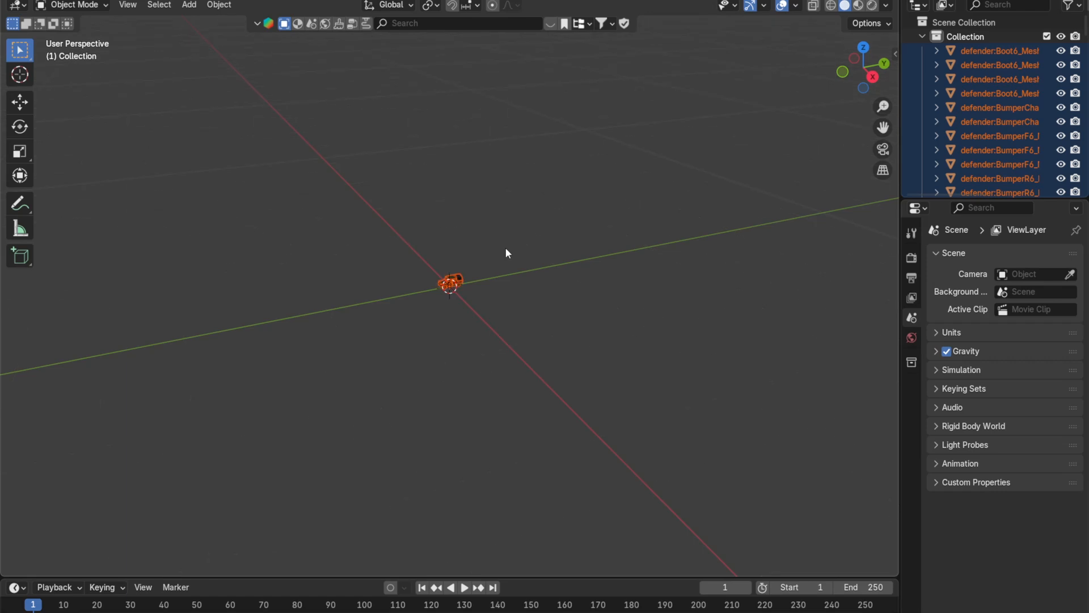
pyautogui.click(481, 255)
pyautogui.press('a')
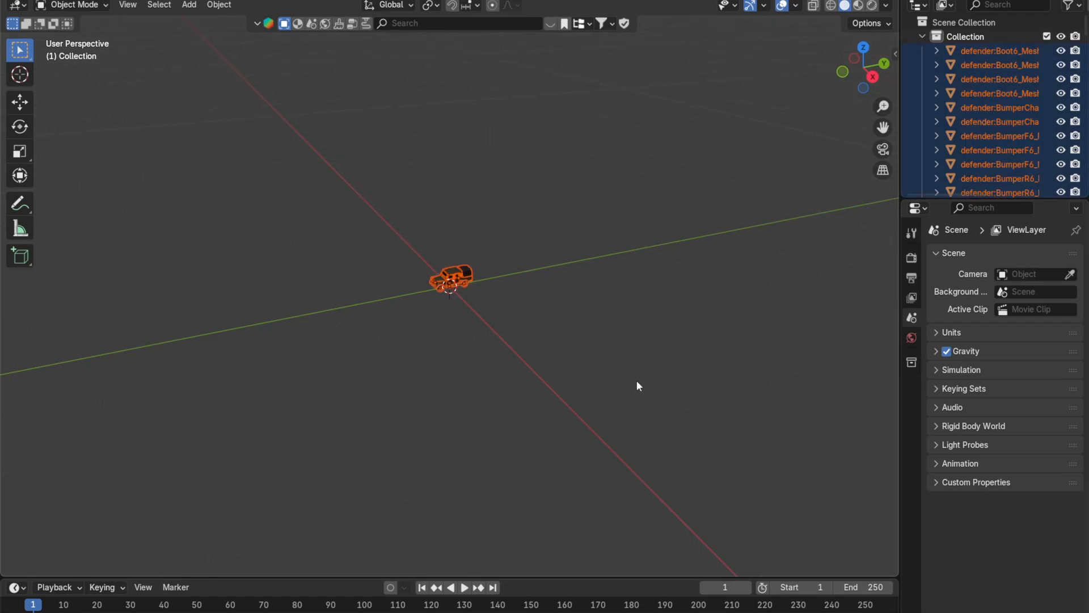
pyautogui.press('KP_Decimal')
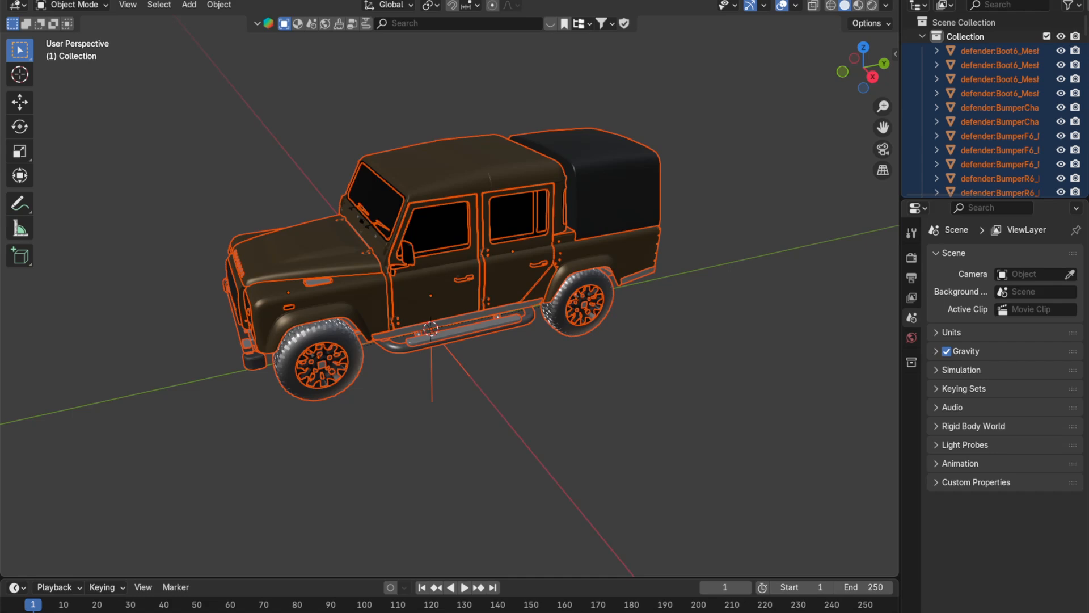
# Step: Examine the imported vehicle's bodywork and wheels from the side and front with all parts deselected
pyautogui.moveTo(610, 325); pyautogui.dragTo(574, 322, button='middle')
pyautogui.scroll(2, 567, 353)
pyautogui.moveTo(607, 371); pyautogui.dragTo(642, 371, button='middle')
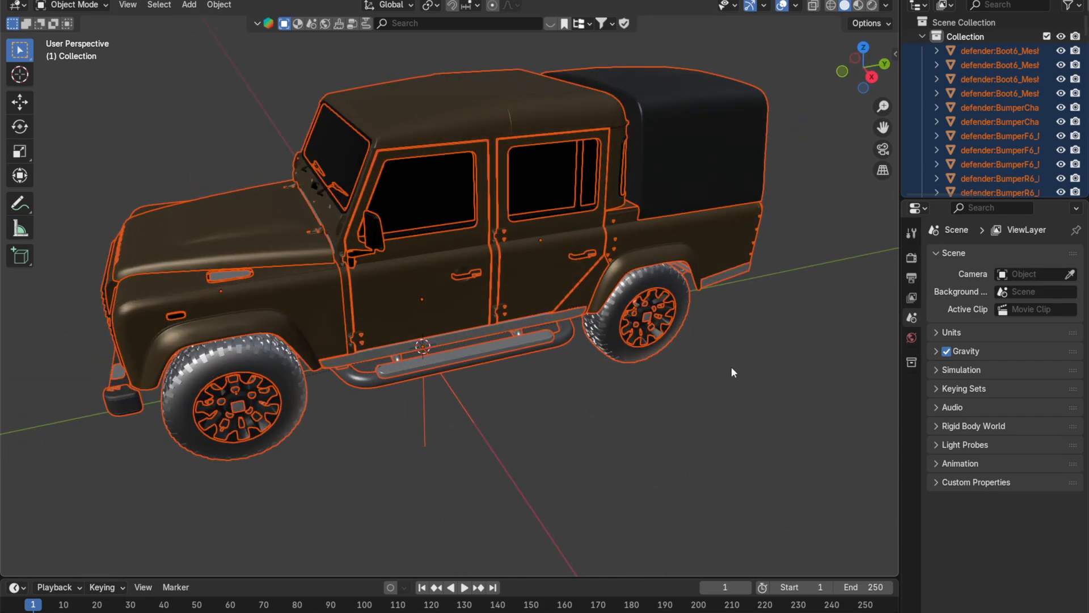
pyautogui.scroll(-1, 736, 366)
pyautogui.moveTo(735, 366); pyautogui.dragTo(748, 354, button='middle')
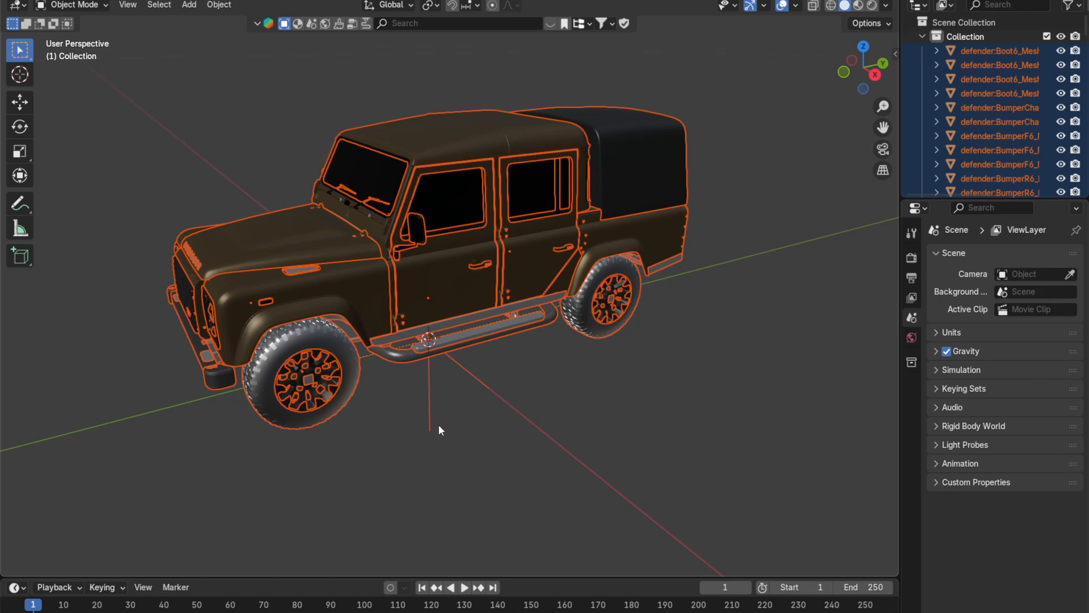
pyautogui.click(587, 470)
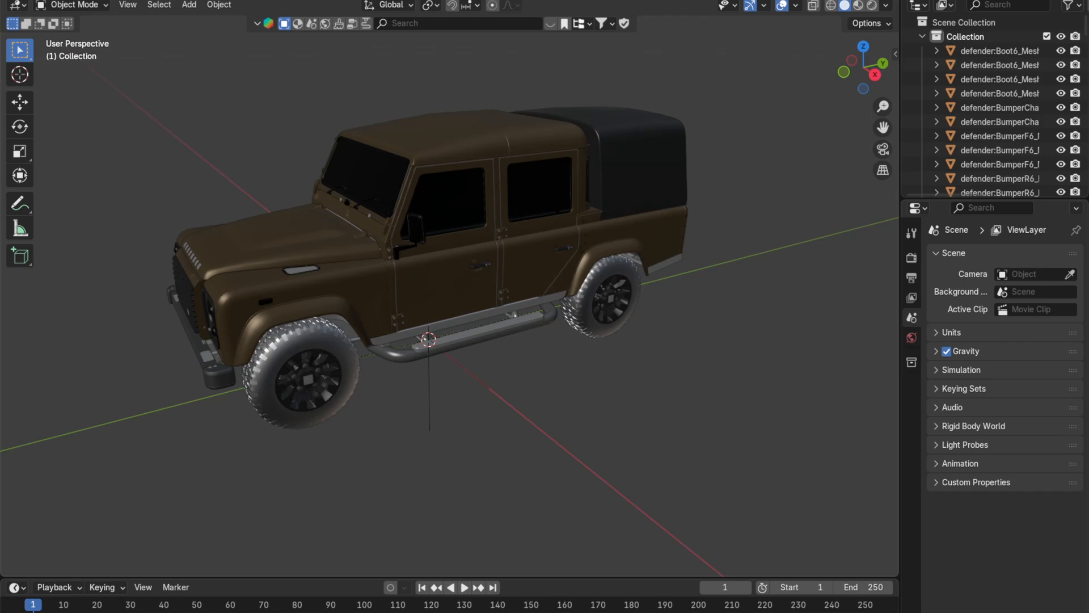
pyautogui.moveTo(345, 366); pyautogui.dragTo(389, 364, button='middle')
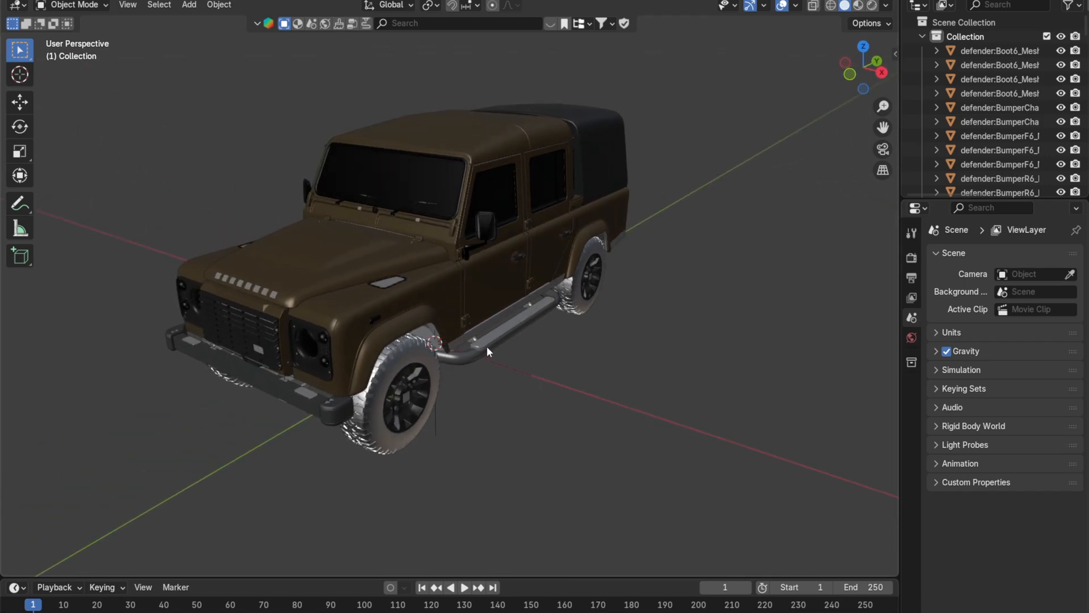
pyautogui.moveTo(487, 346); pyautogui.dragTo(492, 368, button='middle')
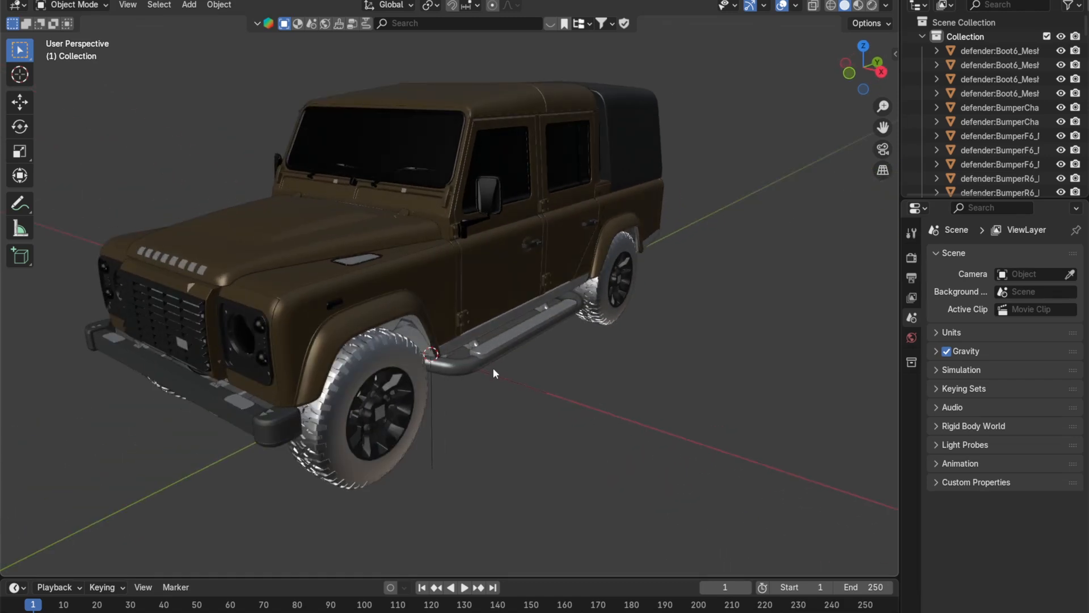
# Step: Select the hood and the front-left fender in turn to check how the body is divided into objects
pyautogui.click(444, 287)
pyautogui.click(335, 221)
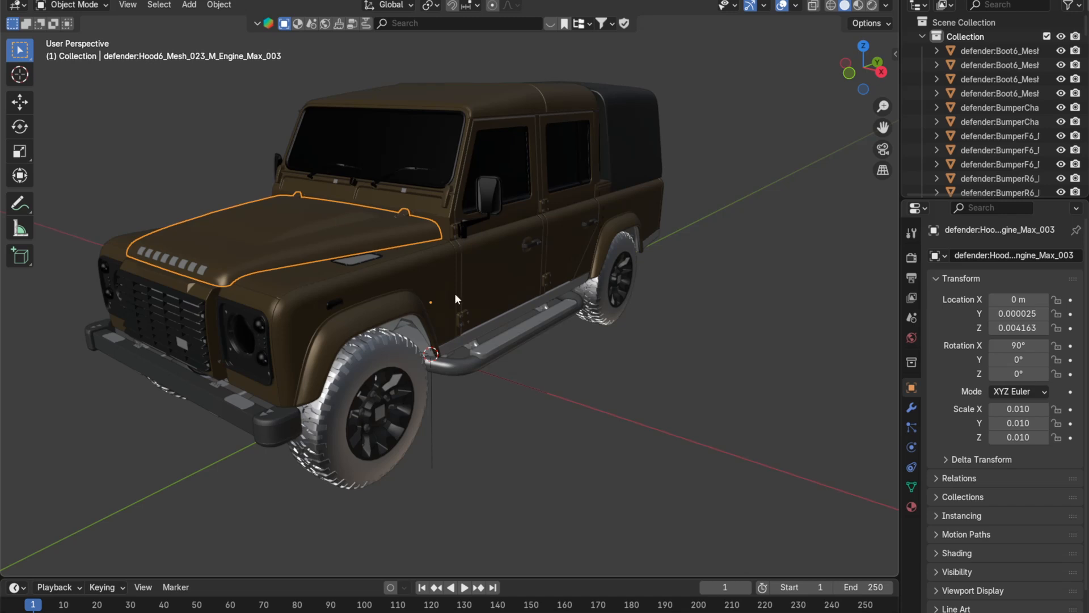
pyautogui.moveTo(454, 293); pyautogui.dragTo(535, 427, button='middle')
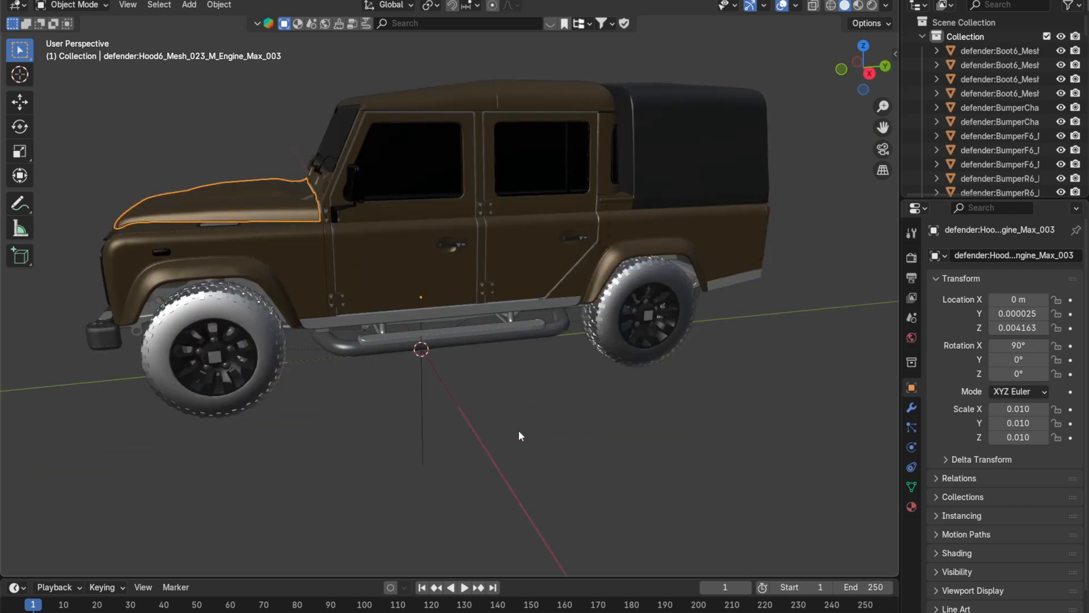
pyautogui.moveTo(520, 435); pyautogui.dragTo(223, 364, button='middle')
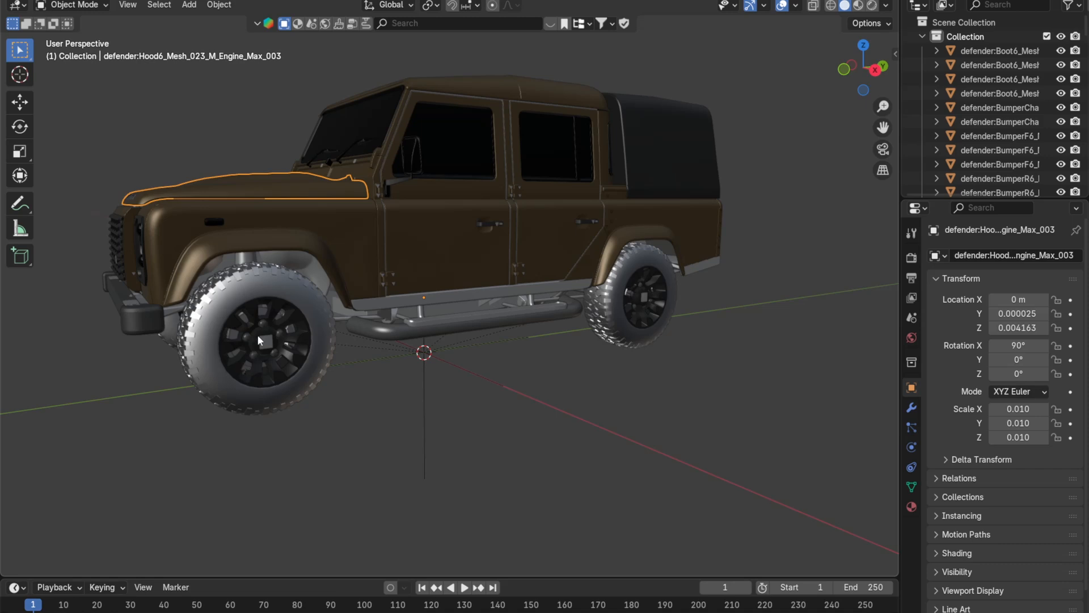
pyautogui.click(336, 233)
# Step: Join the front-left wheel's tyre and rim parts into one object and try moving it away from the car
pyautogui.scroll(8, 382, 427)
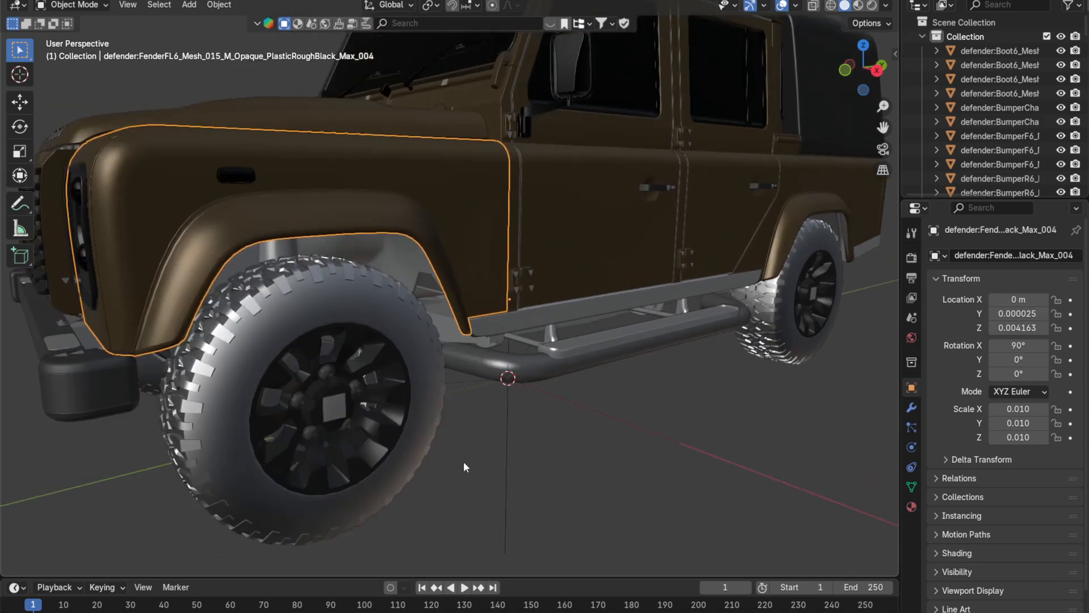
pyautogui.moveTo(464, 461); pyautogui.dragTo(414, 309, button='middle')
pyautogui.click(414, 309)
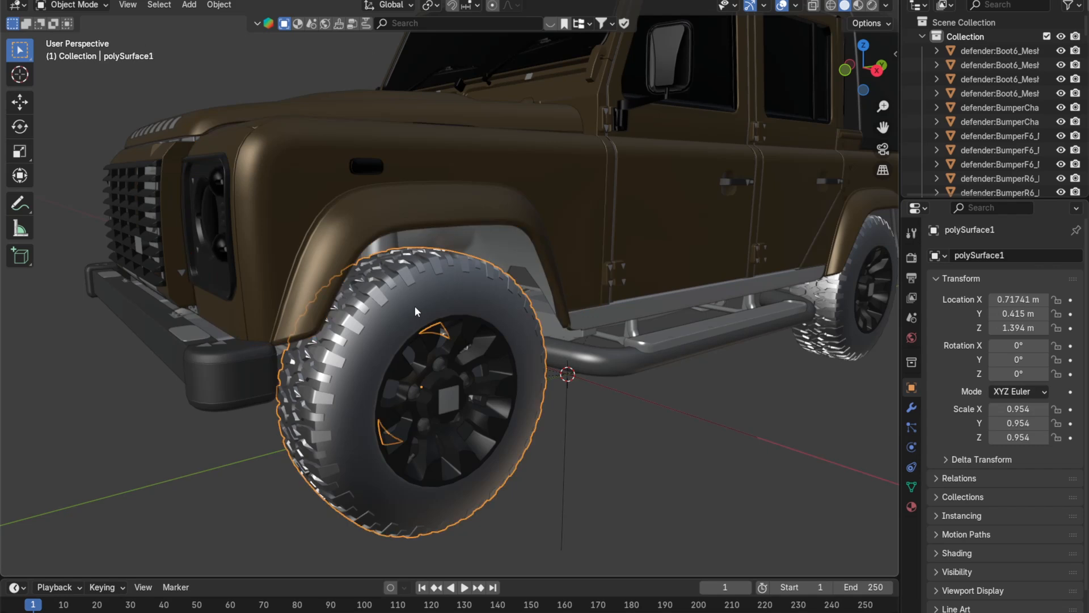
pyautogui.click(437, 366)
pyautogui.click(465, 336)
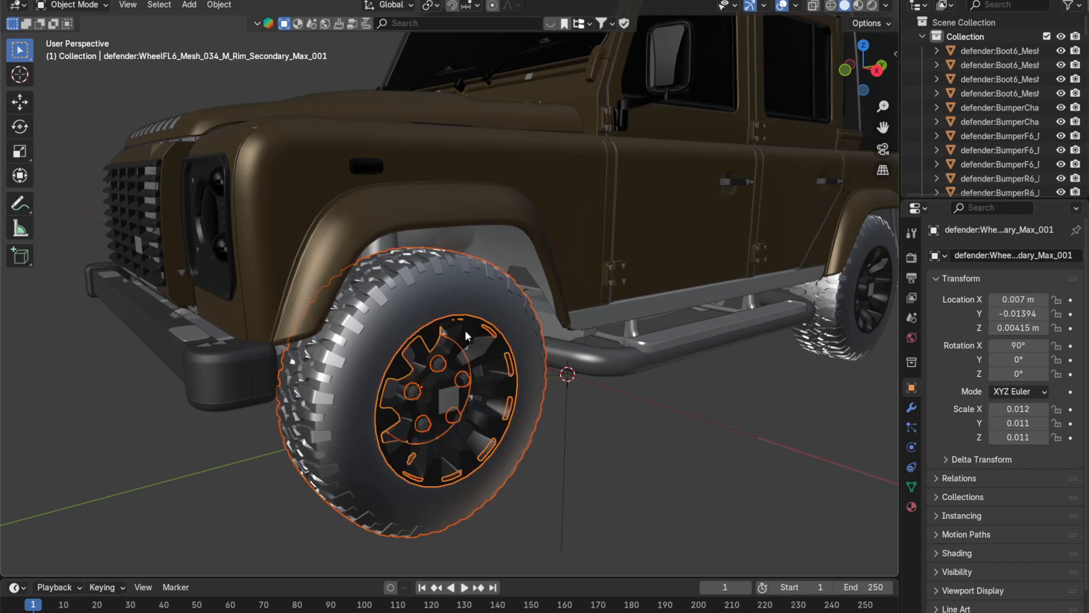
pyautogui.press('g')
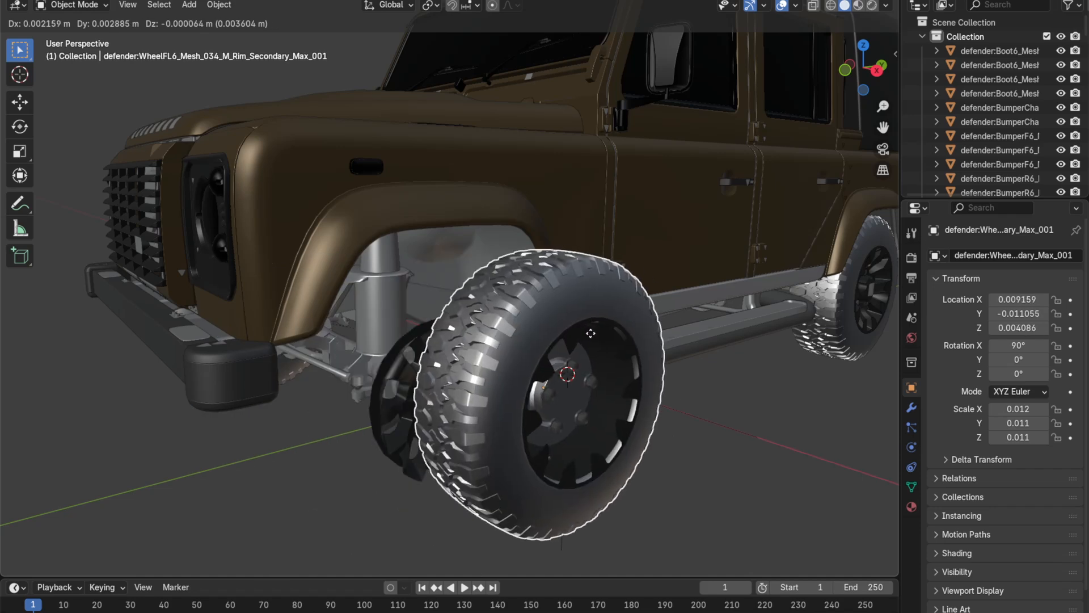
pyautogui.rightClick(590, 333)
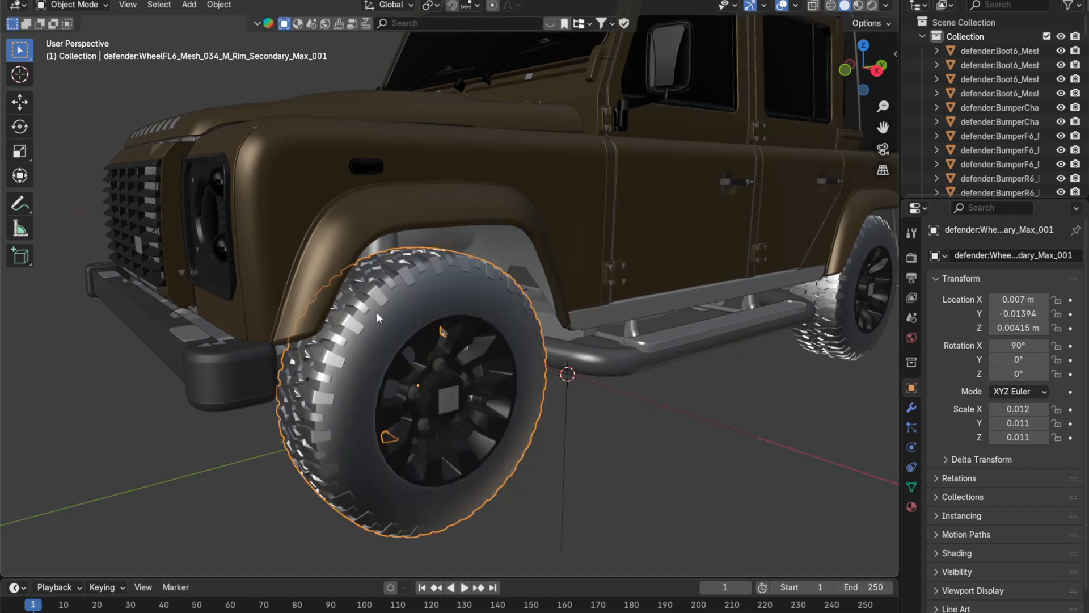
# Step: Separate the joined front-left wheel mesh by loose parts and return to Object Mode
pyautogui.press('Tab')
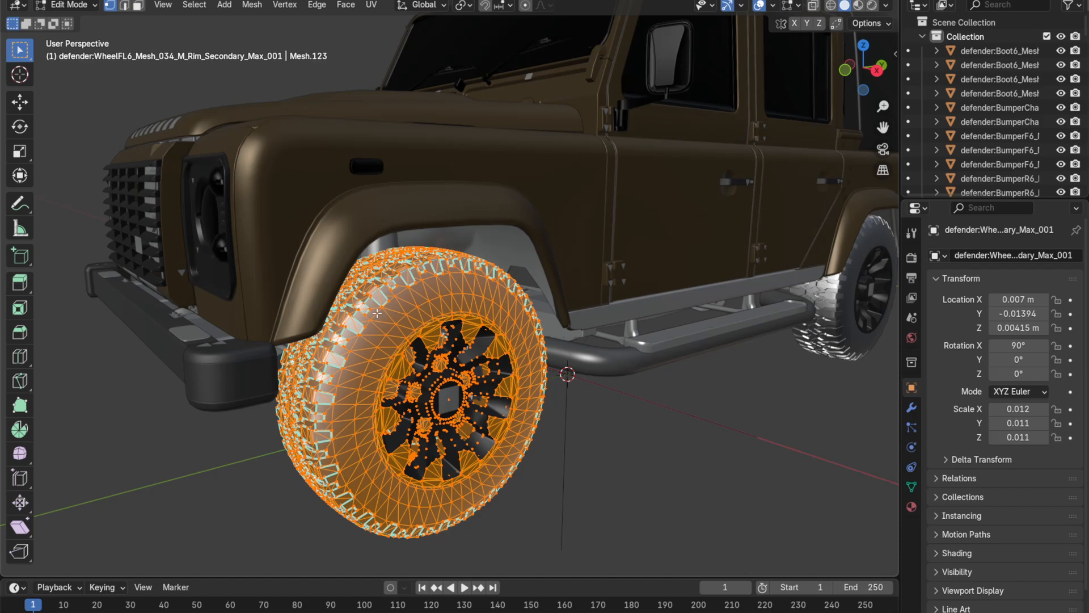
pyautogui.press('p')
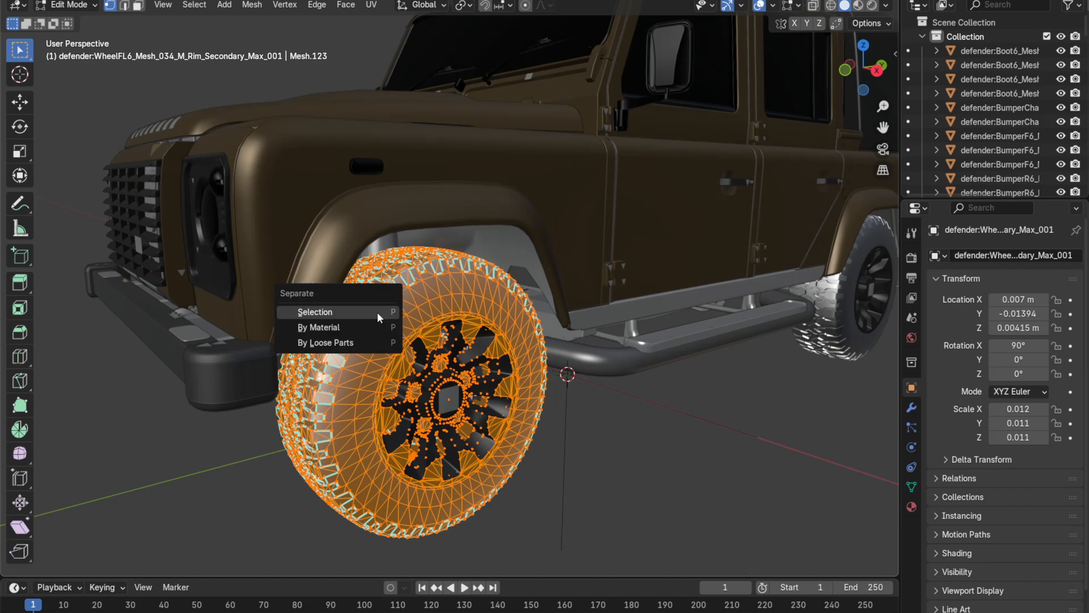
pyautogui.click(335, 344)
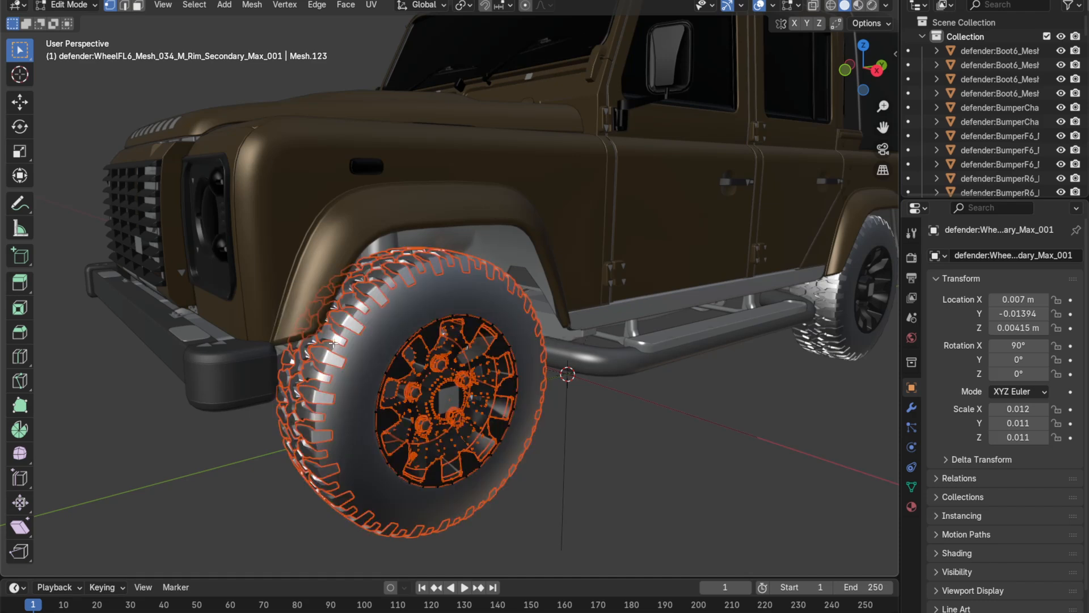
pyautogui.press('Tab')
# Step: Select the separated front-left tyre body and try moving it away from its treads and rim
pyautogui.moveTo(546, 411); pyautogui.dragTo(518, 355, button='middle')
pyautogui.scroll(-5, 539, 362)
pyautogui.click(565, 376)
pyautogui.scroll(4, 595, 360)
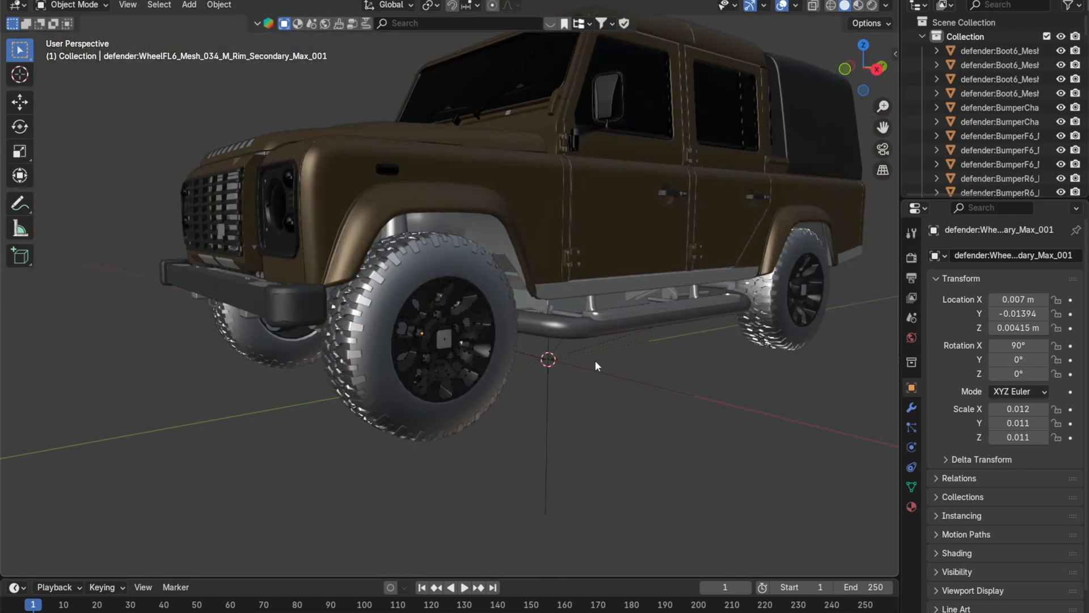
pyautogui.click(476, 380)
pyautogui.scroll(5, 475, 380)
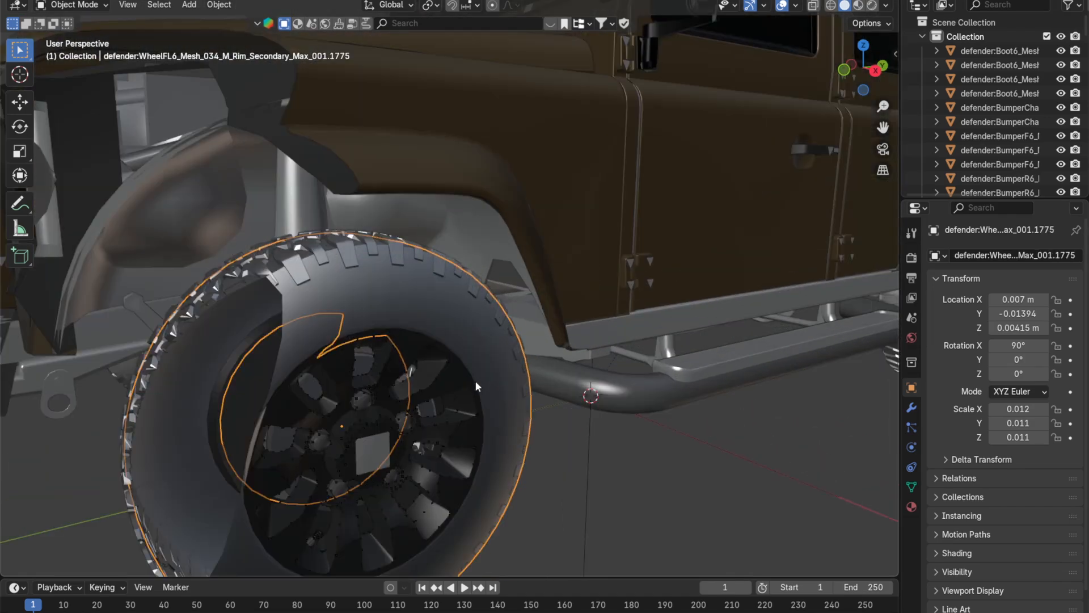
pyautogui.press('g')
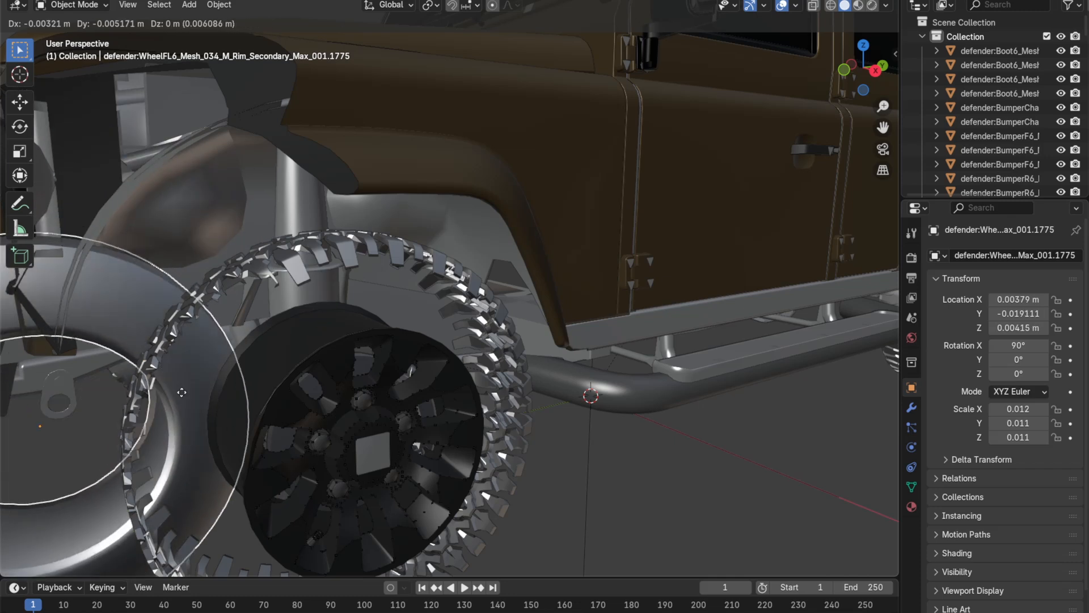
pyautogui.rightClick(477, 419)
pyautogui.scroll(-3, 532, 441)
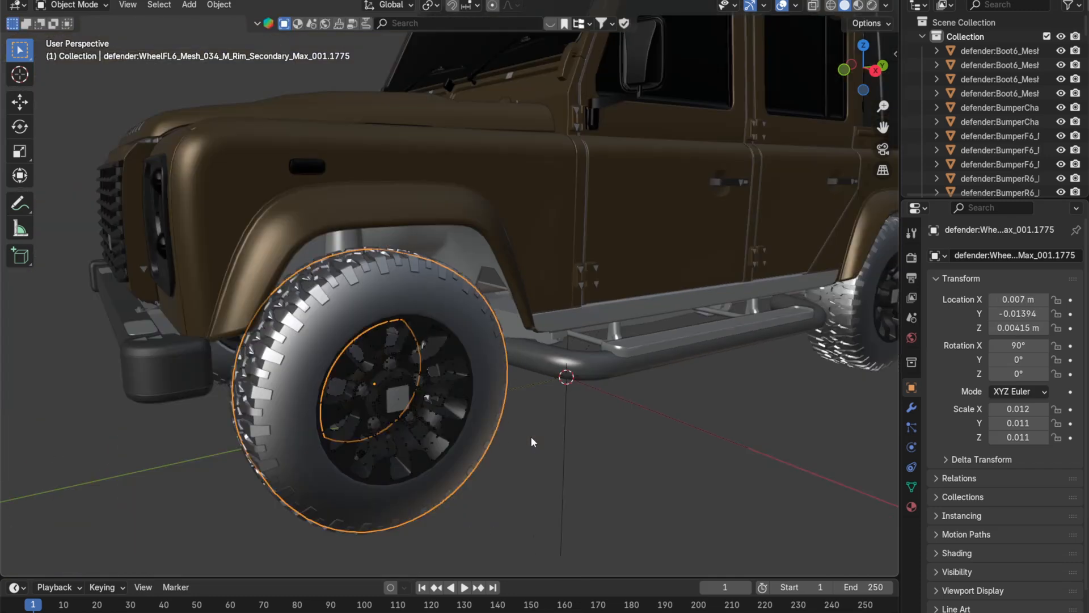
# Step: Undo the separation of the front-left wheel into loose parts and return to Object Mode
pyautogui.hotkey('ctrl', 'z')
pyautogui.hotkey('ctrl', 'z')
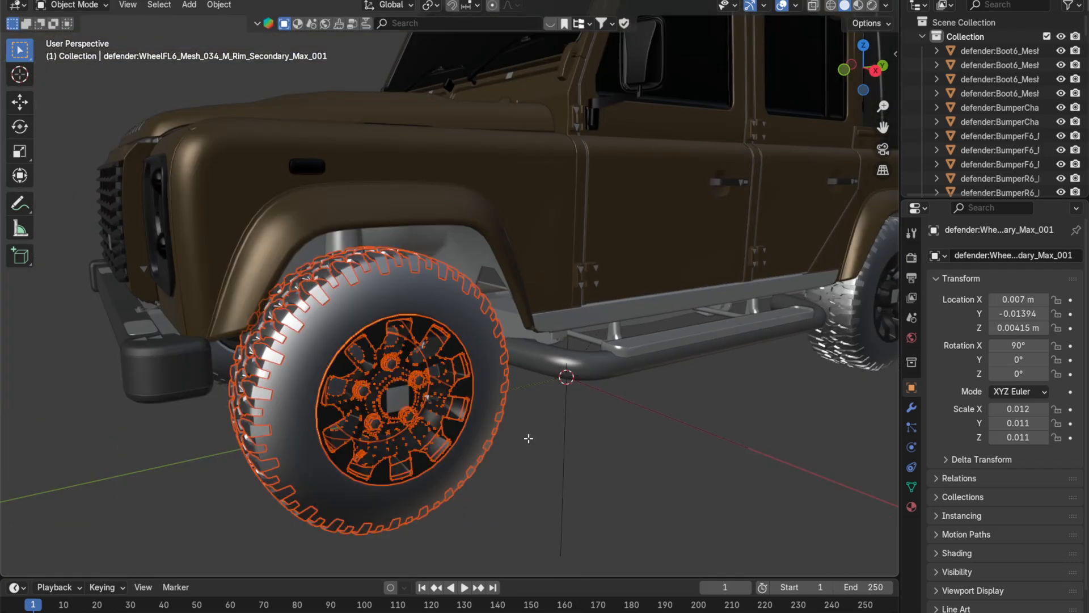
pyautogui.press('Tab')
pyautogui.press('Tab')
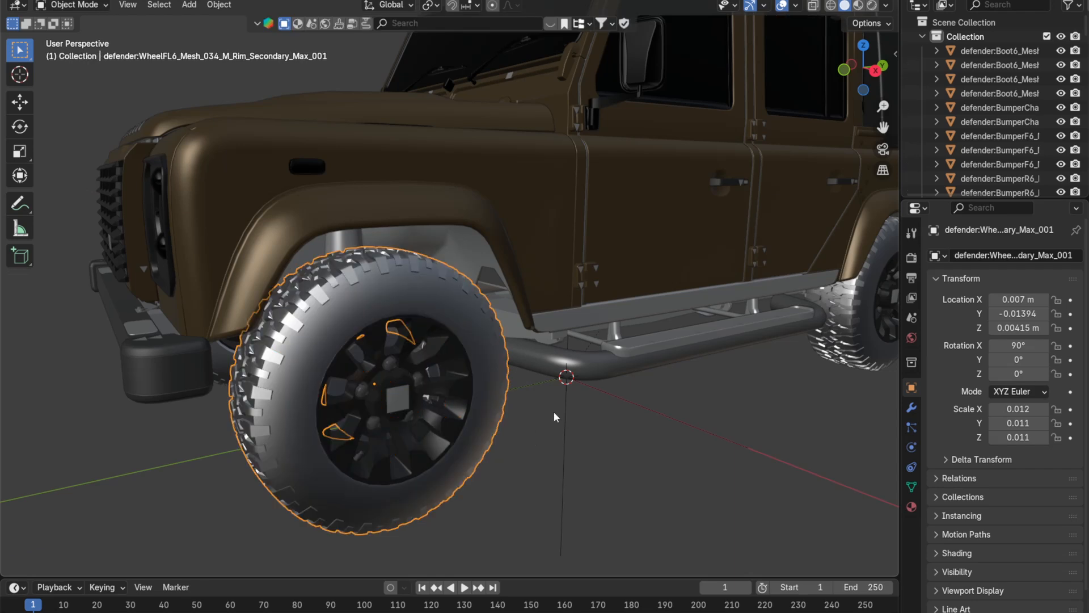
pyautogui.moveTo(554, 411)
pyautogui.mouseDown(button='middle')
pyautogui.moveTo(577, 409)
pyautogui.moveTo(560, 428)
pyautogui.mouseUp(button='middle')
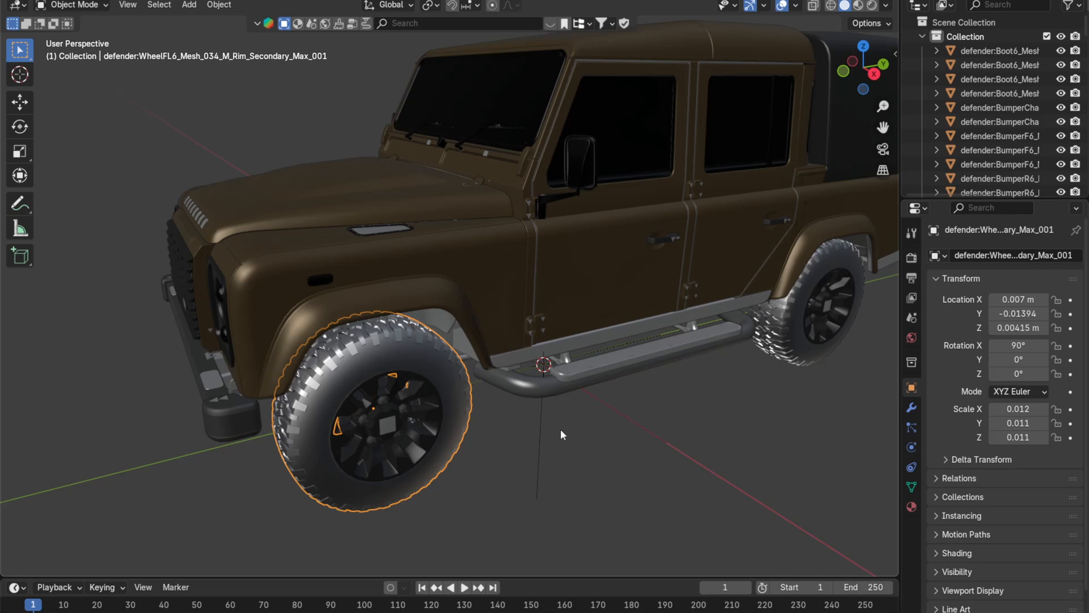
pyautogui.scroll(-2, 613, 447)
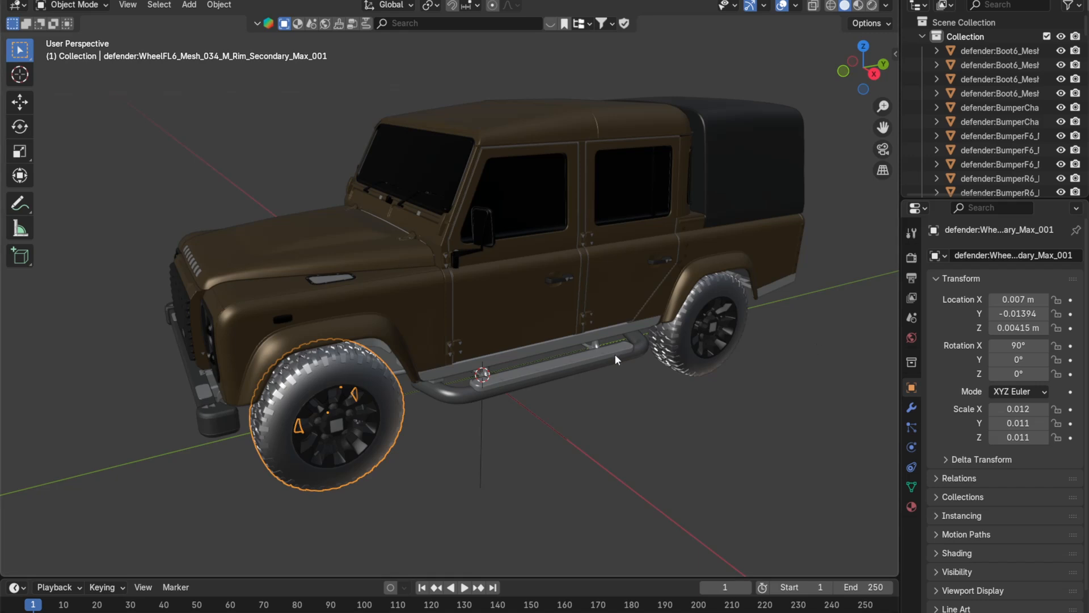
pyautogui.moveTo(615, 354); pyautogui.dragTo(423, 341, button='middle')
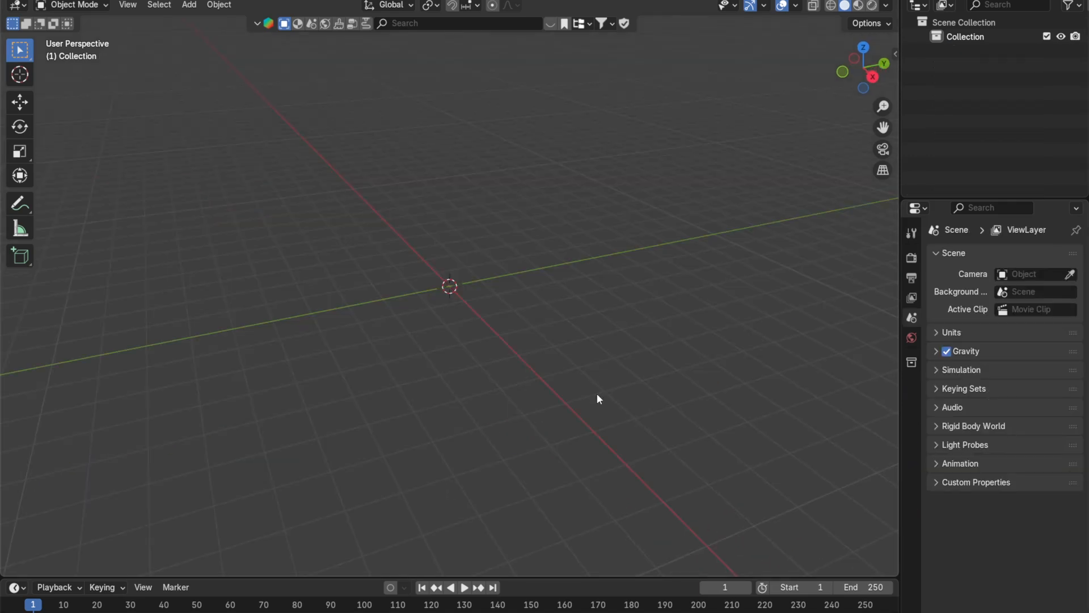
# Step: Import FINAL_MODEL.fbx from the FINAL_MODEL folder in File Explorer into the empty scene, keeping the default FBX import options
pyautogui.press('super')
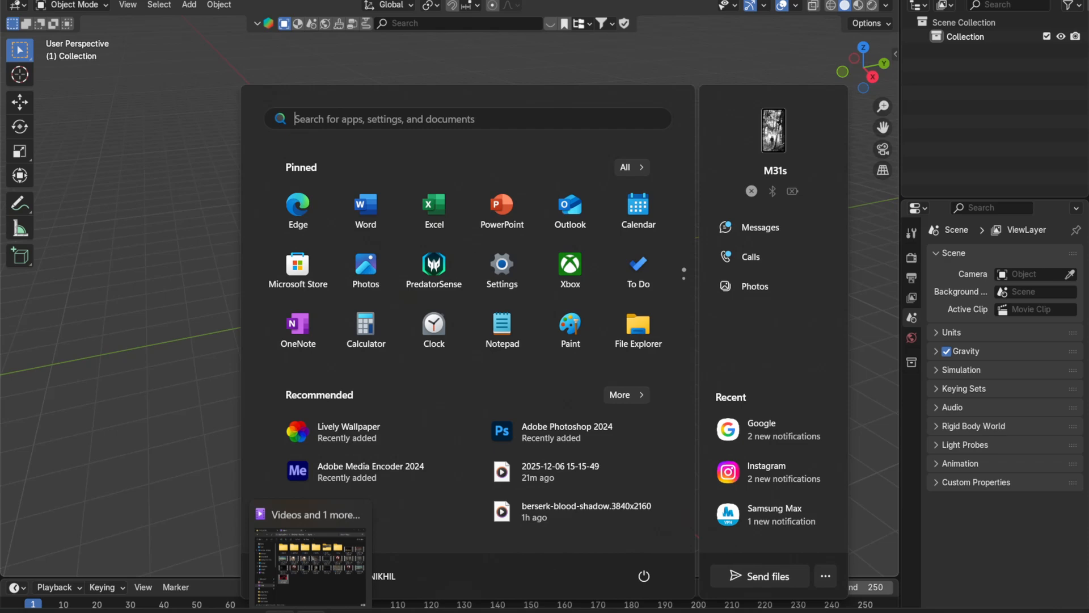
pyautogui.click(313, 580)
pyautogui.click(343, 22)
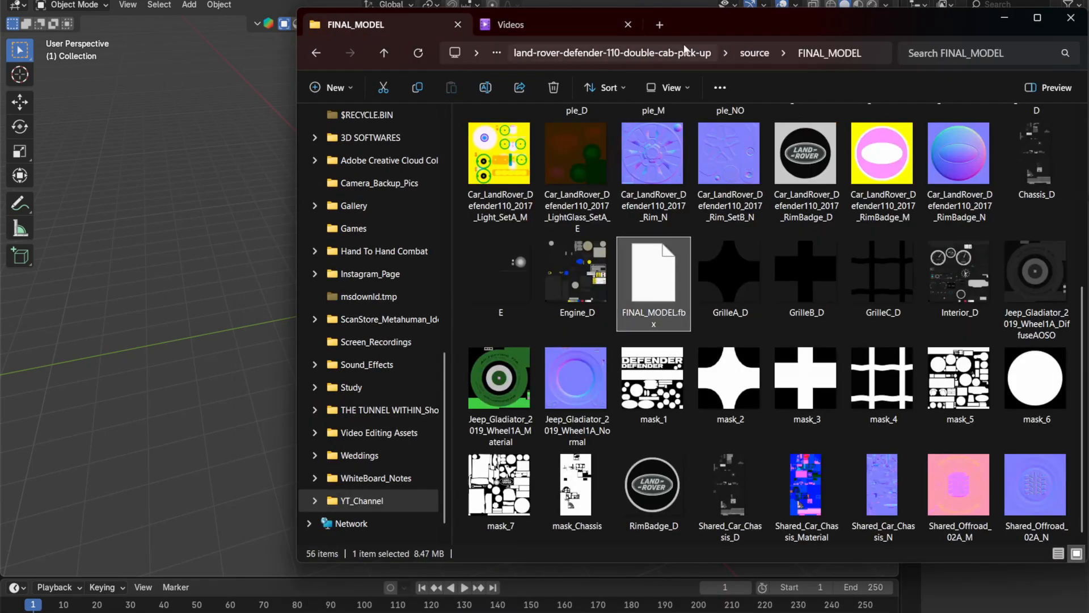
pyautogui.moveTo(735, 24); pyautogui.dragTo(932, 19)
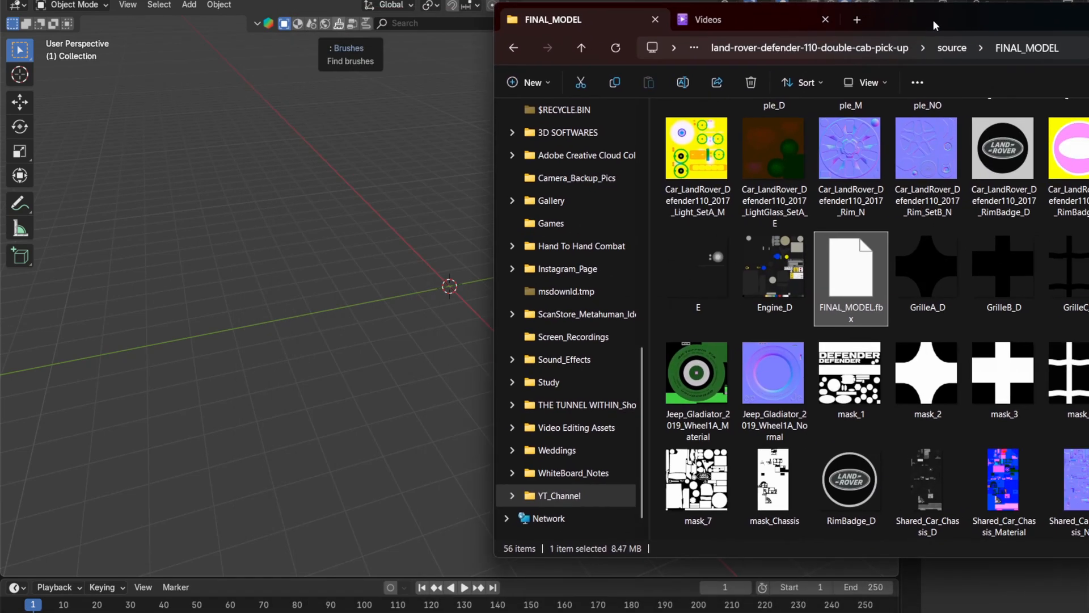
pyautogui.moveTo(406, 318); pyautogui.dragTo(407, 319)
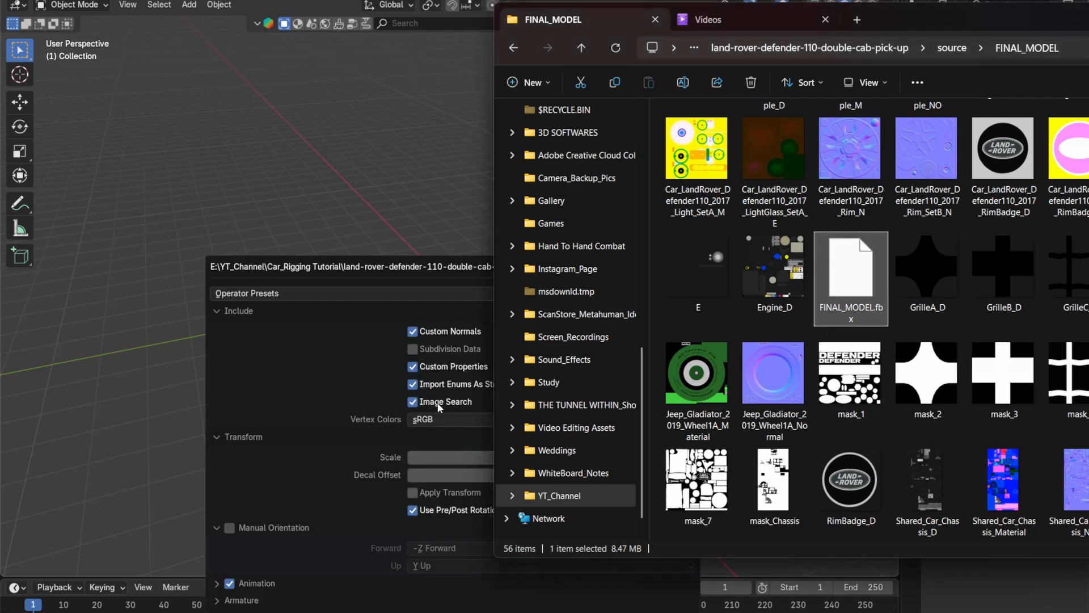
pyautogui.press('Return')
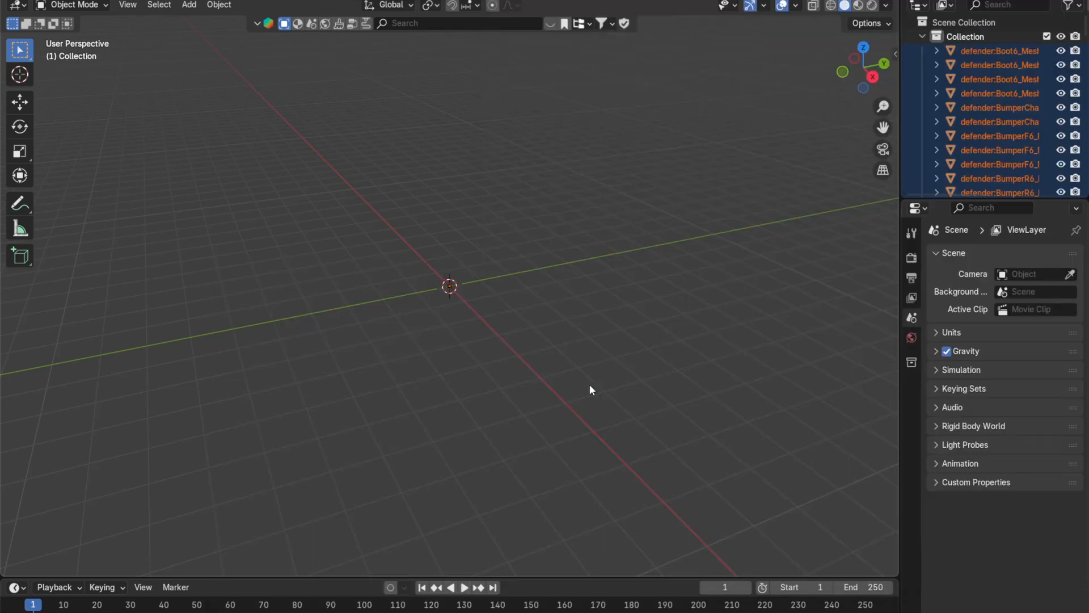
pyautogui.click(32, 1)
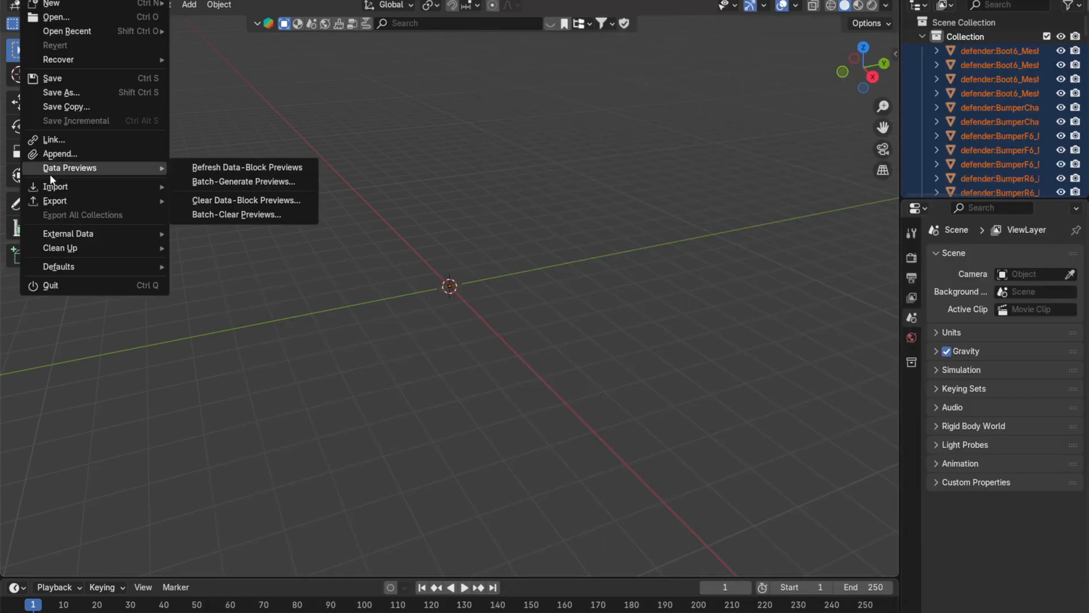
pyautogui.moveTo(52, 204)
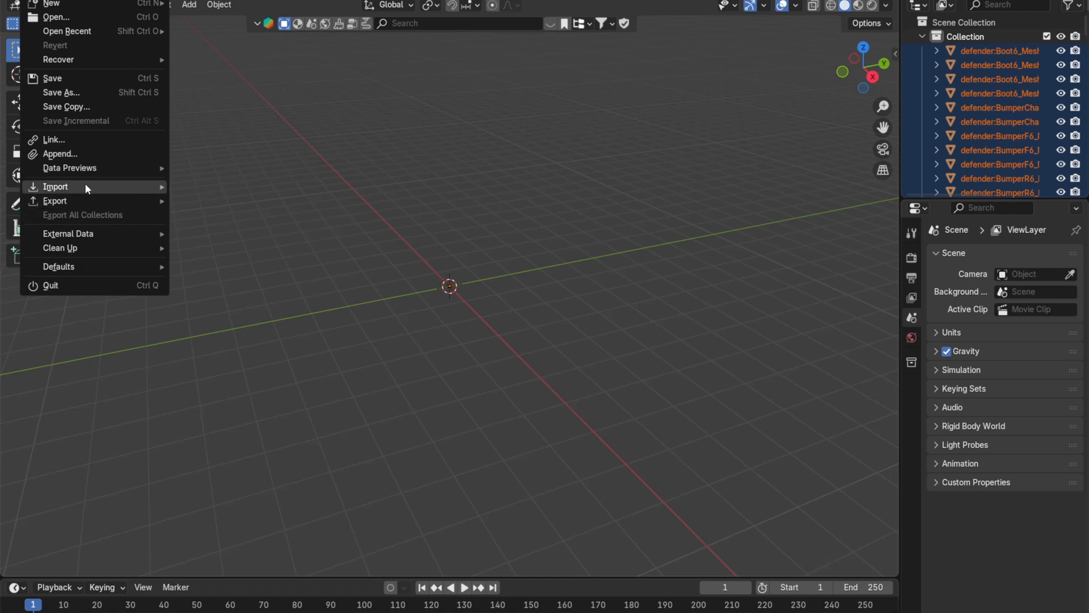
pyautogui.moveTo(85, 184)
pyautogui.click(211, 329)
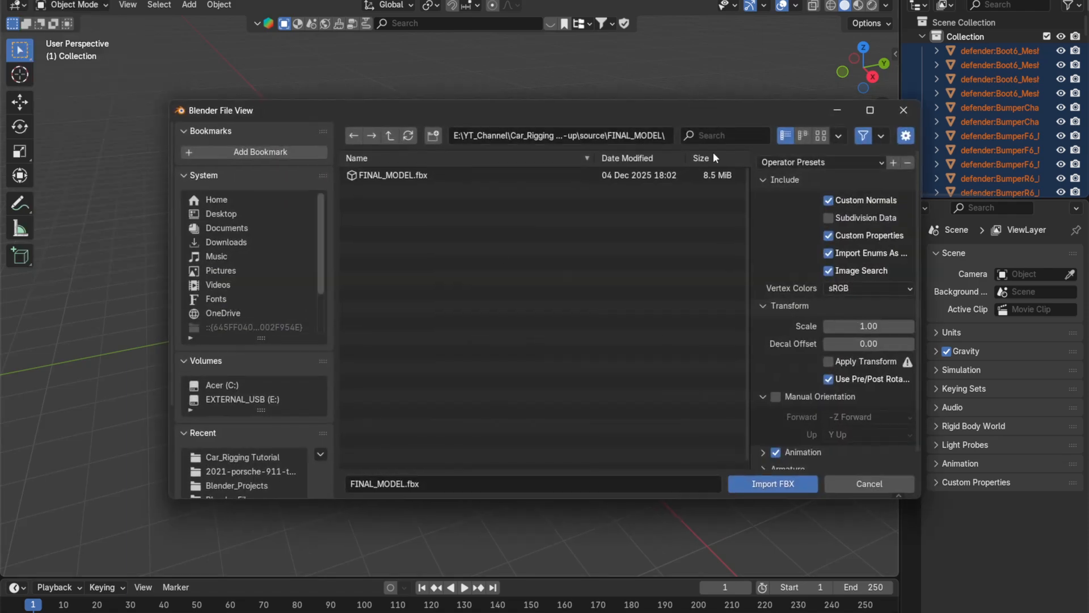
pyautogui.click(907, 114)
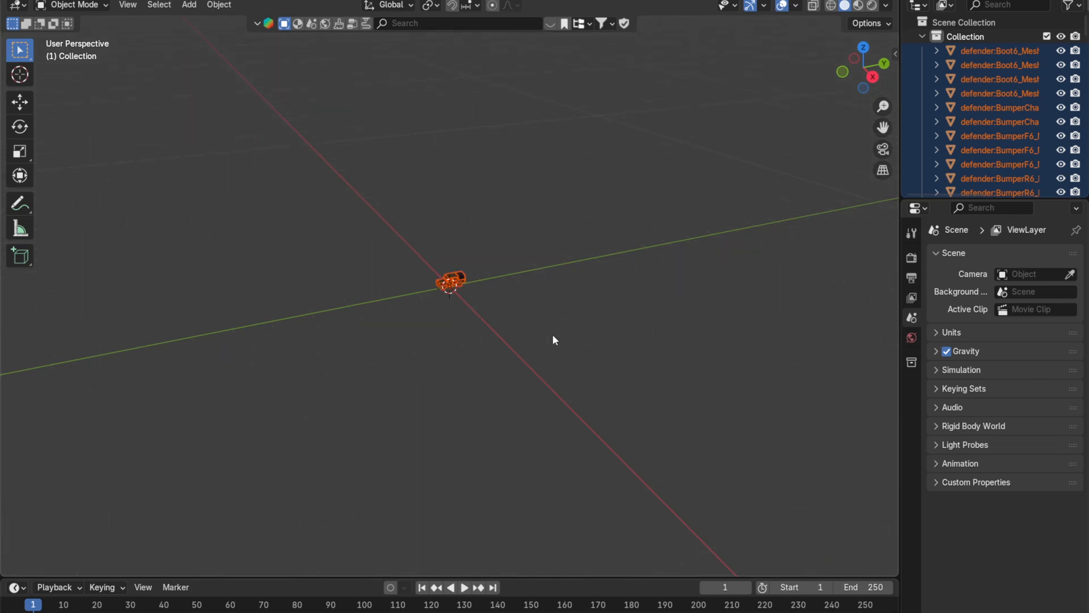
# Step: Clear the selection and examine the imported Defender's body and wheels from the front and the side
pyautogui.scroll(6, 615, 329)
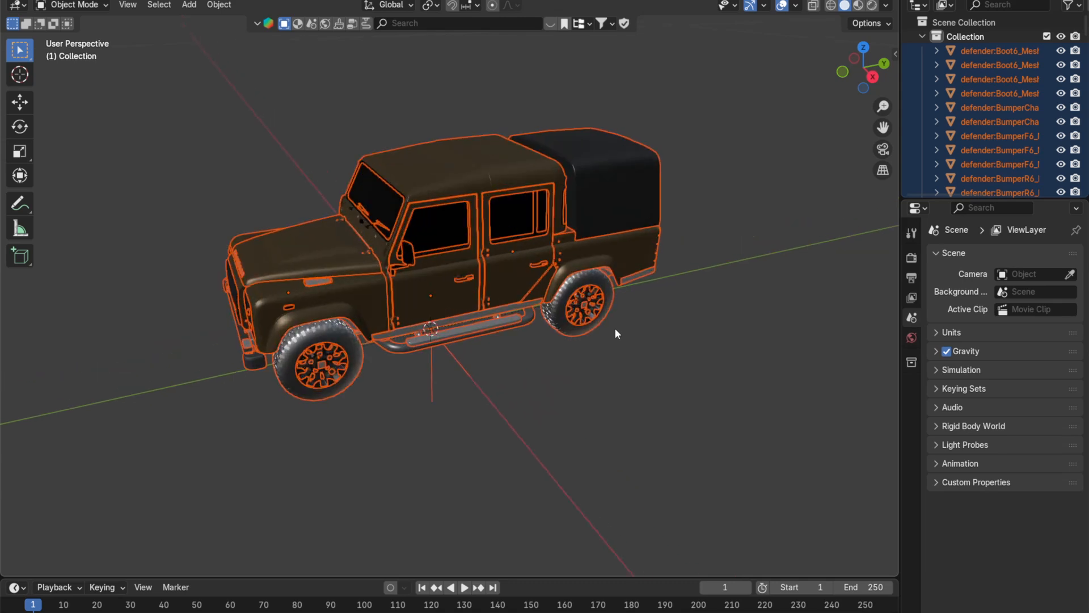
pyautogui.moveTo(666, 349); pyautogui.dragTo(680, 324, button='middle')
pyautogui.scroll(4, 363, 370)
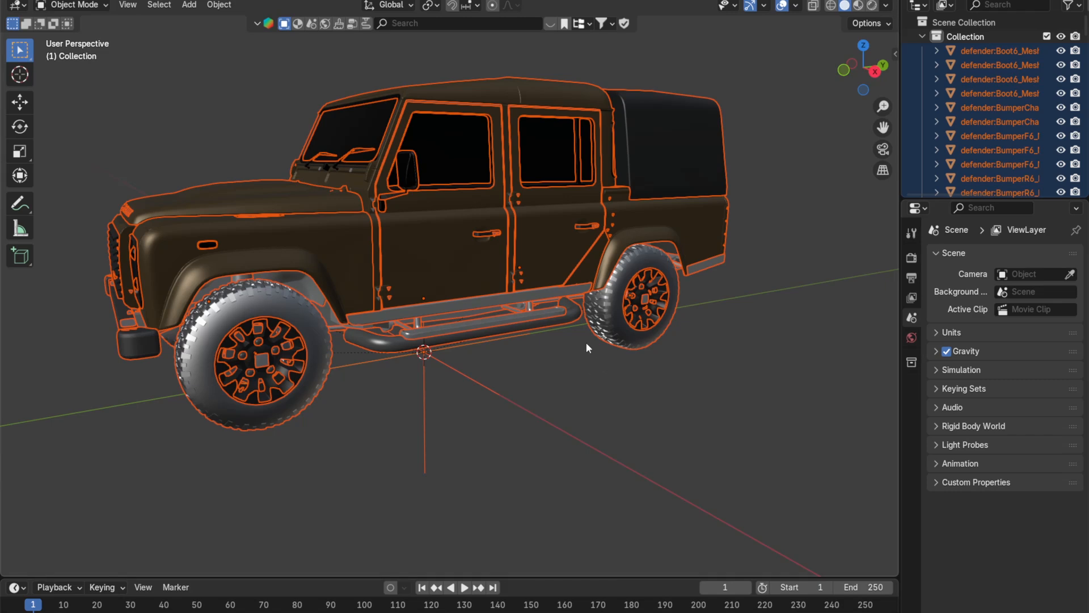
pyautogui.moveTo(587, 342); pyautogui.dragTo(585, 369, button='middle')
pyautogui.click(679, 380)
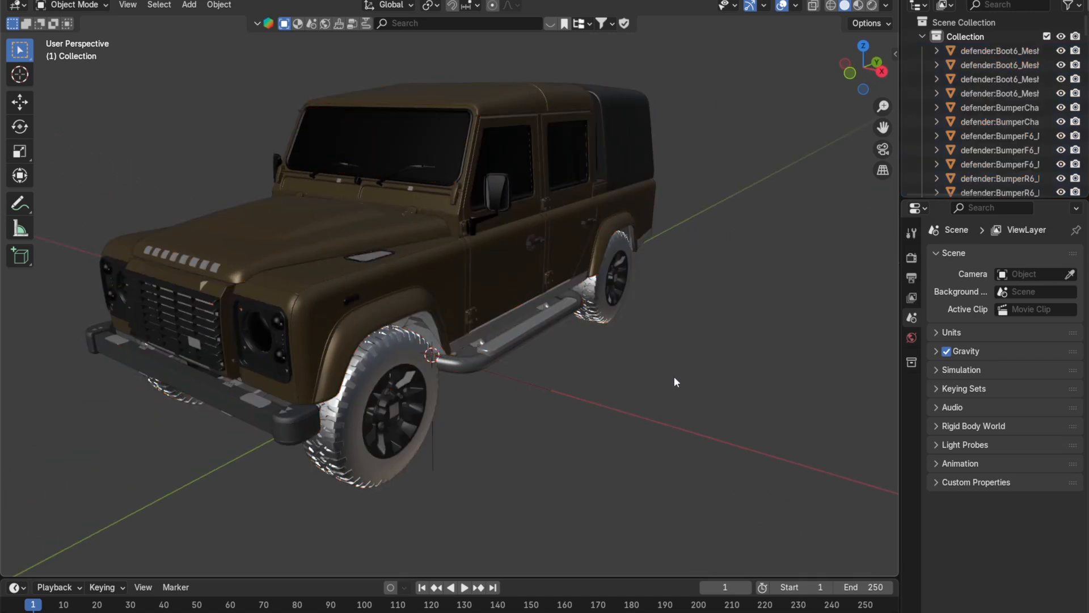
pyautogui.moveTo(673, 376); pyautogui.dragTo(638, 376, button='middle')
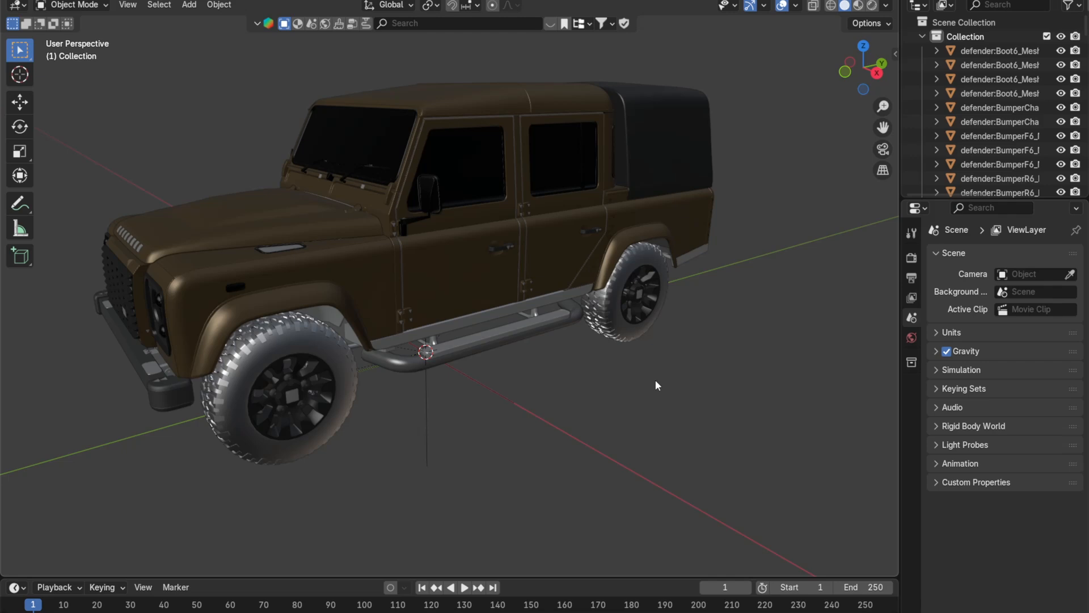
pyautogui.moveTo(674, 383); pyautogui.dragTo(669, 358, button='middle')
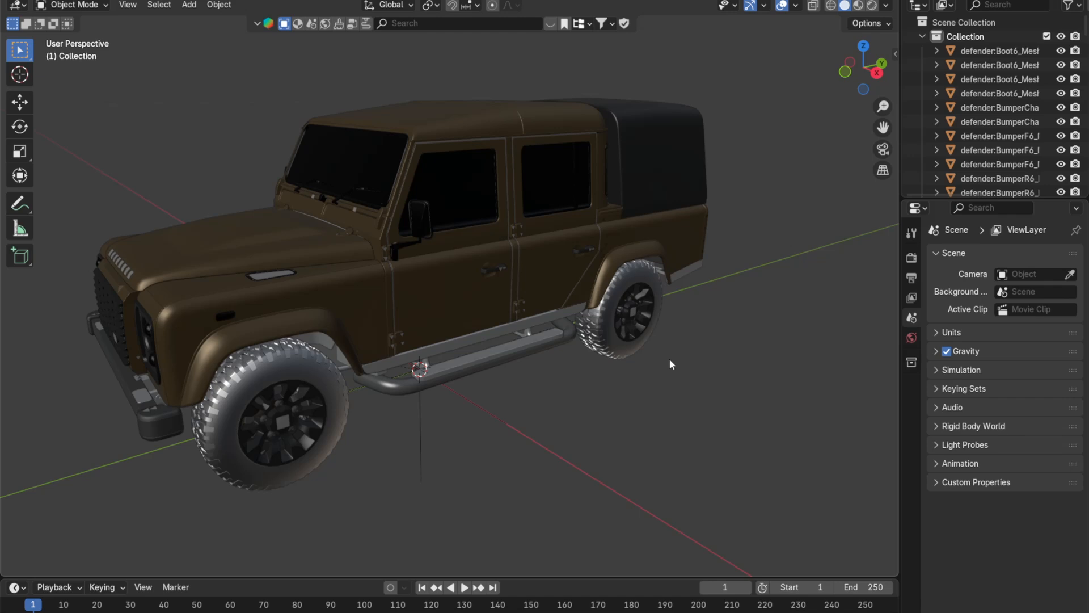
pyautogui.moveTo(543, 417); pyautogui.dragTo(515, 413, button='middle')
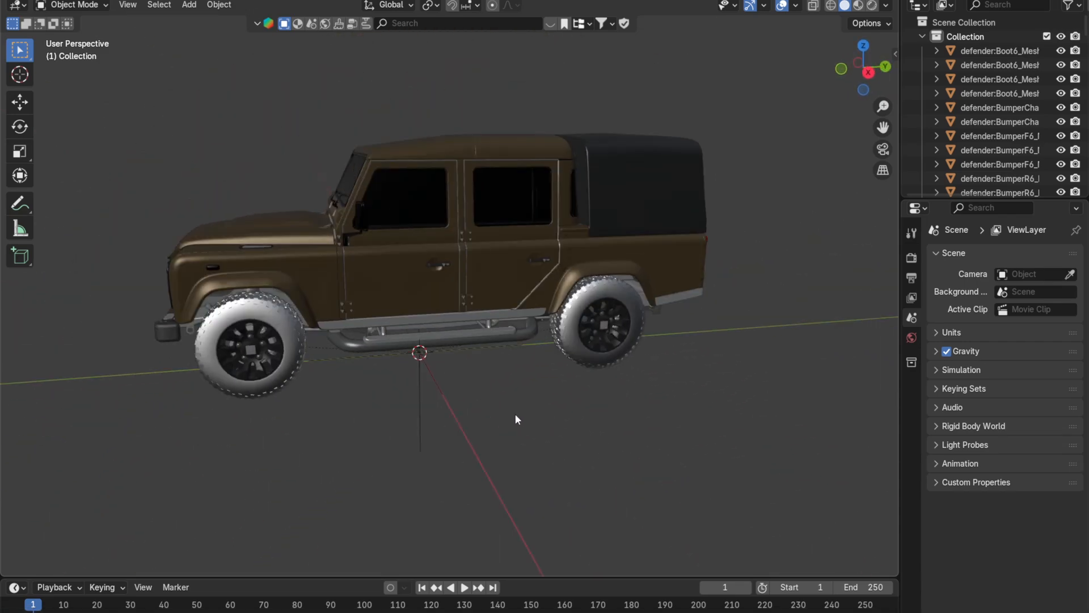
# Step: Save the scene over the existing RoverTutorial.blend in the Car_Rigging Tutorial folder
pyautogui.hotkey('ctrl', 's')
pyautogui.click(386, 205)
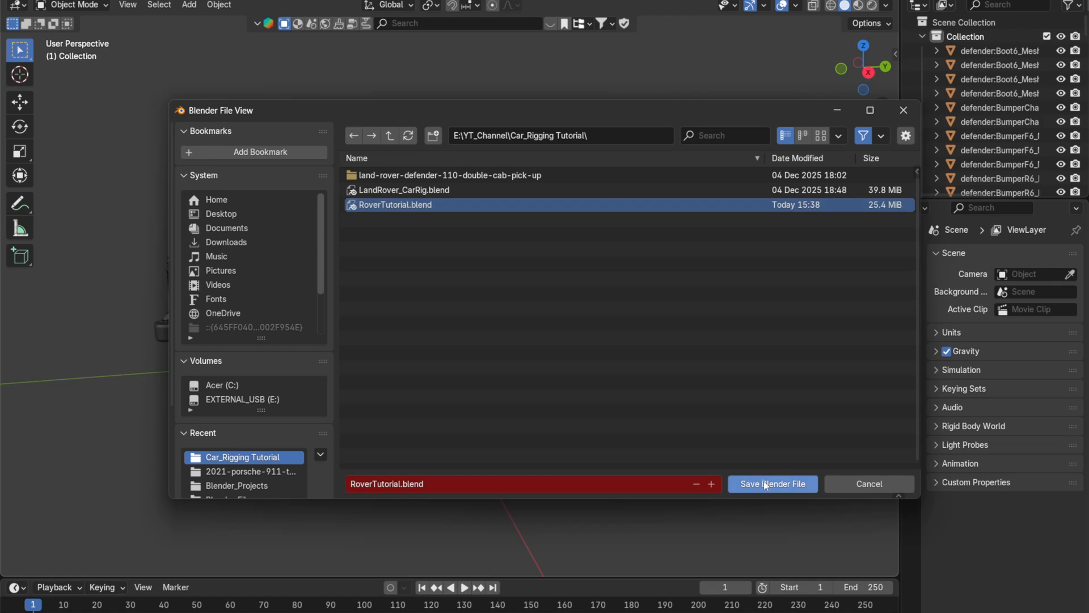
pyautogui.click(789, 491)
# Step: Select the car's side fenders, doors and rear section one at a time to examine how the body is split
pyautogui.moveTo(528, 346); pyautogui.dragTo(537, 387, button='middle')
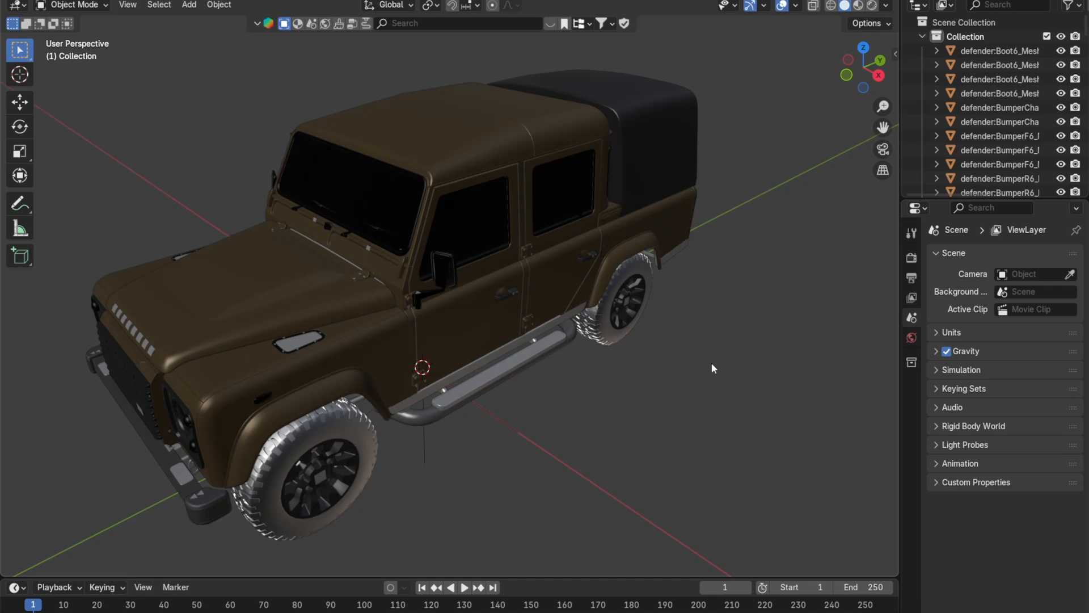
pyautogui.moveTo(578, 480); pyautogui.dragTo(549, 458, button='middle')
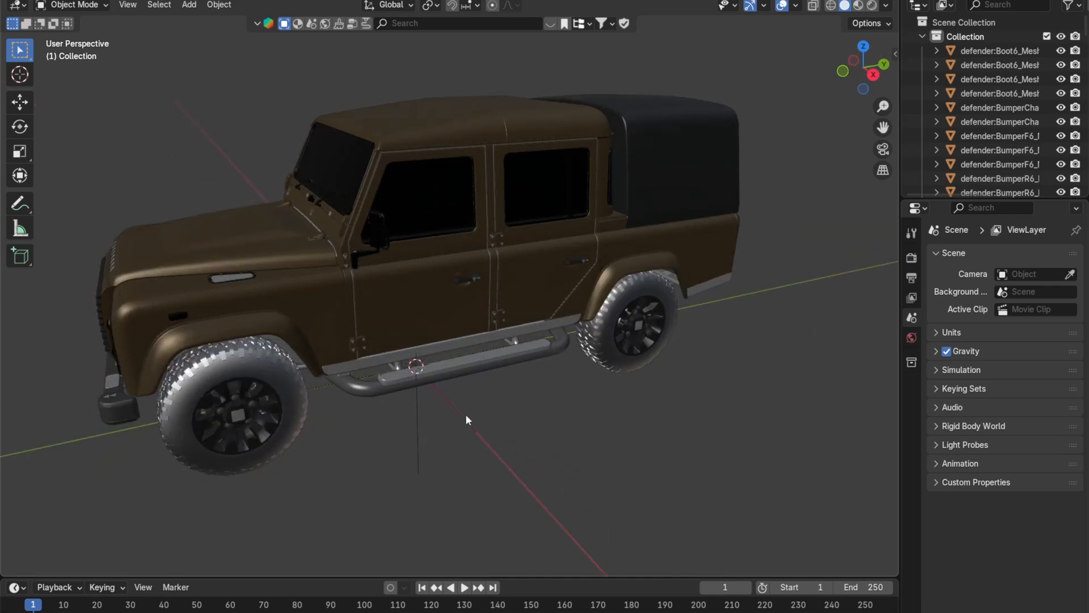
pyautogui.scroll(-2, 397, 392)
pyautogui.click(292, 295)
pyautogui.click(448, 296)
pyautogui.click(511, 255)
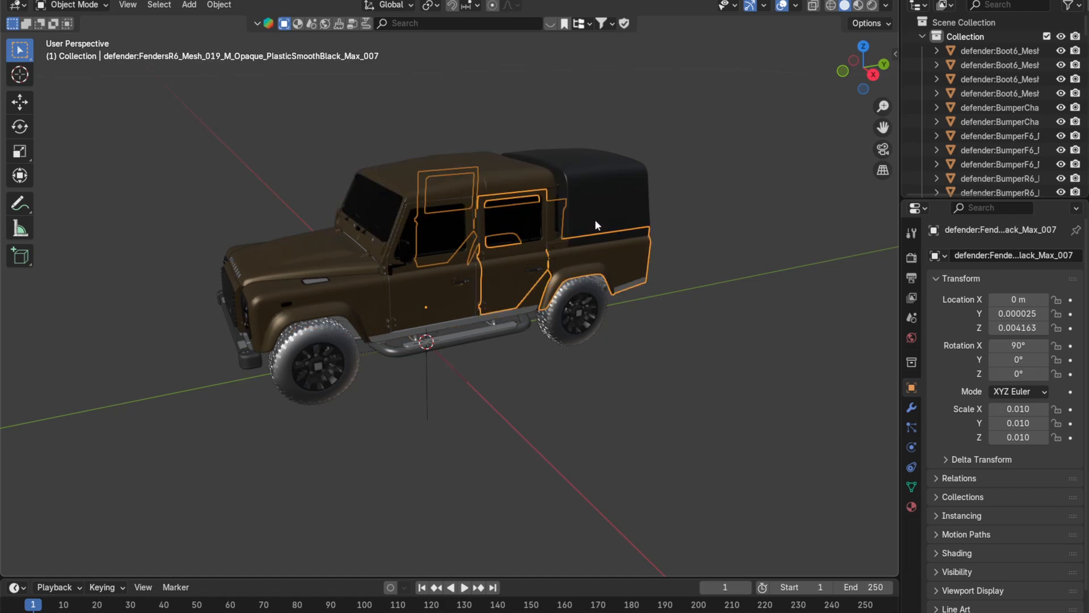
pyautogui.click(594, 219)
pyautogui.scroll(2, 413, 350)
# Step: Join the front-left door and the front-left fender into one object and try moving it
pyautogui.click(405, 292)
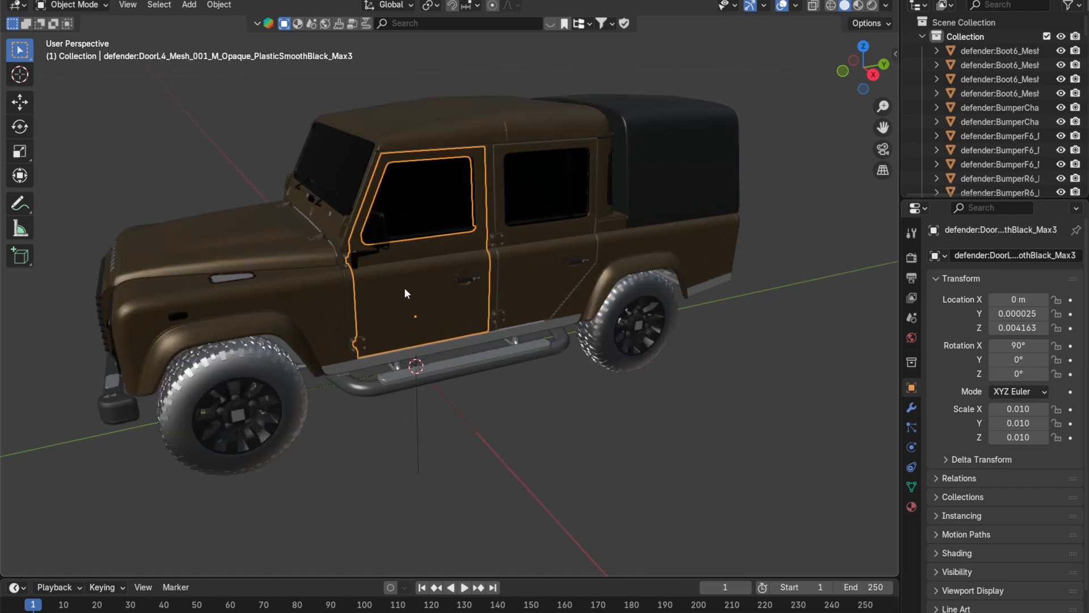
pyautogui.keyDown('shift'); pyautogui.click(294, 305); pyautogui.keyUp('shift')
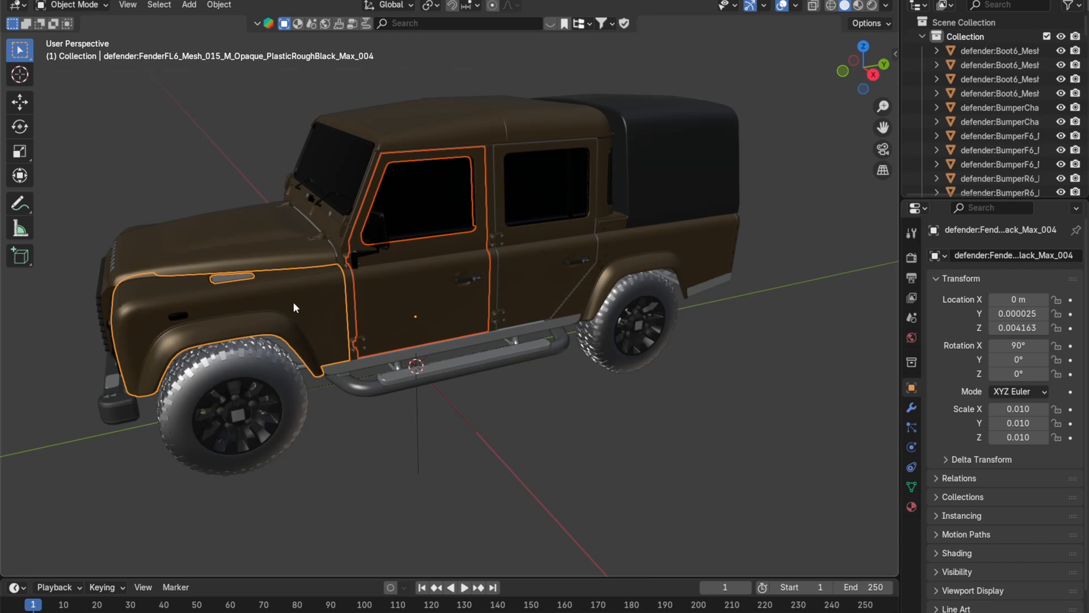
pyautogui.hotkey('ctrl', 'j')
pyautogui.press('g')
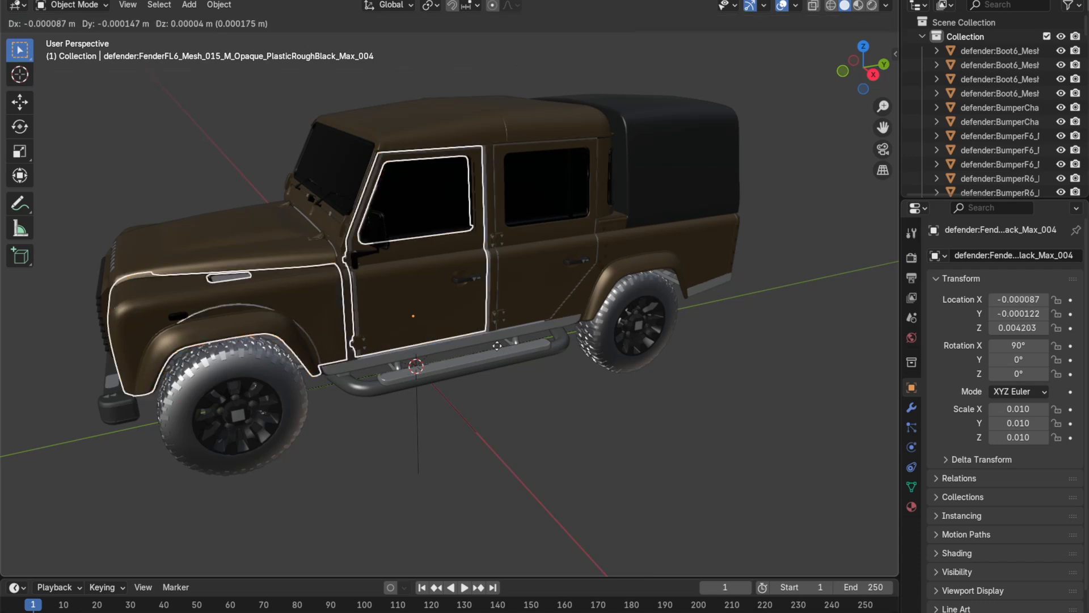
pyautogui.rightClick(479, 411)
# Step: Try to separate the joined door and fender mesh by loose parts and return to Object Mode
pyautogui.scroll(5, 359, 346)
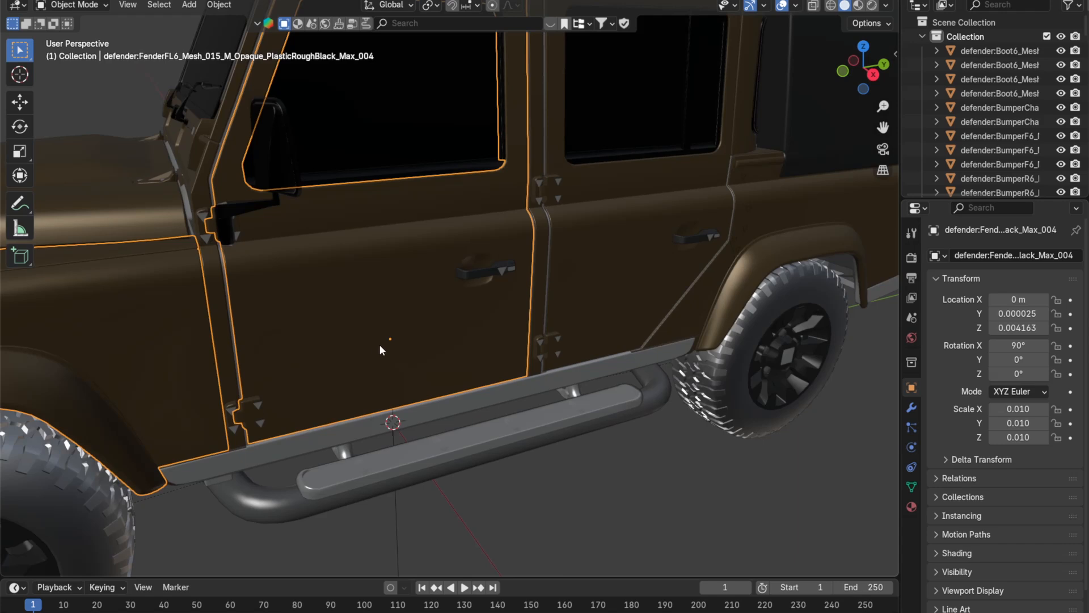
pyautogui.keyDown('shift'); pyautogui.moveTo(379, 344); pyautogui.dragTo(525, 370, button='middle'); pyautogui.keyUp('shift')
pyautogui.scroll(-3, 526, 369)
pyautogui.press('Tab')
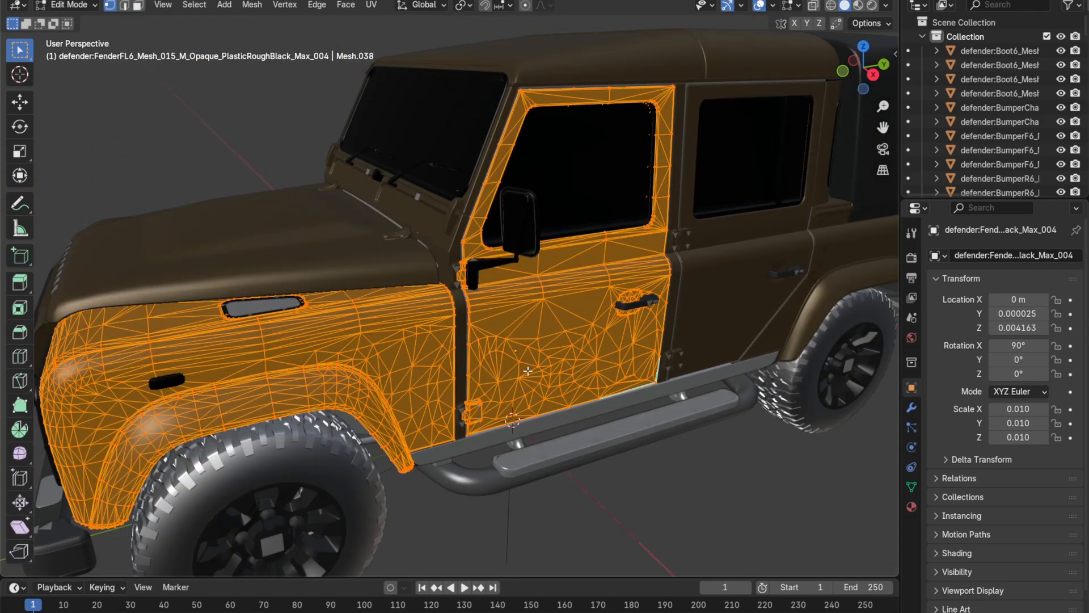
pyautogui.press('p')
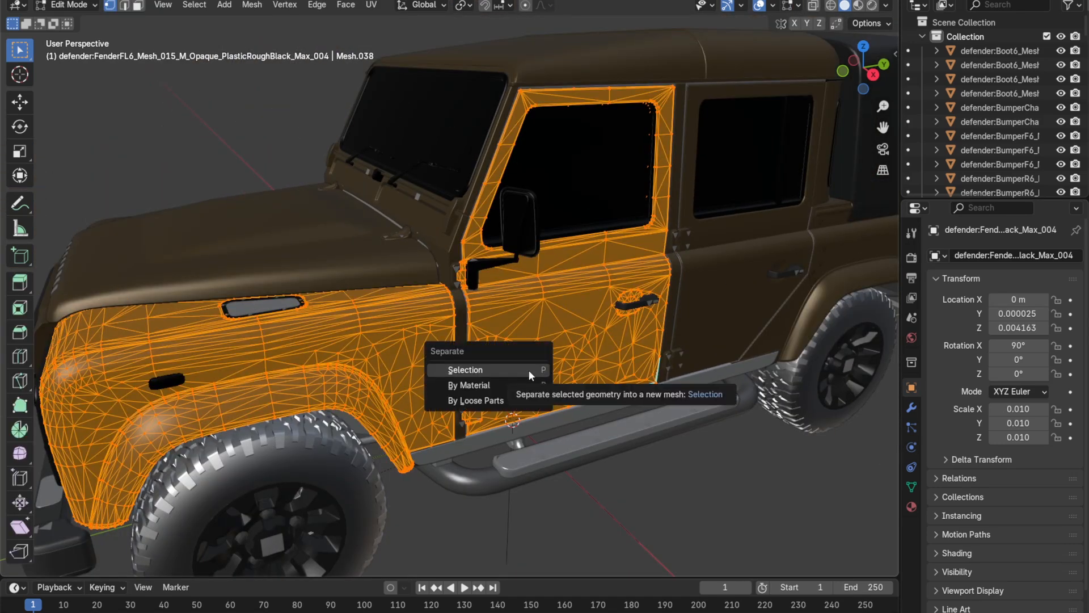
pyautogui.click(483, 402)
pyautogui.moveTo(510, 381); pyautogui.dragTo(552, 343, button='middle')
pyautogui.press('a')
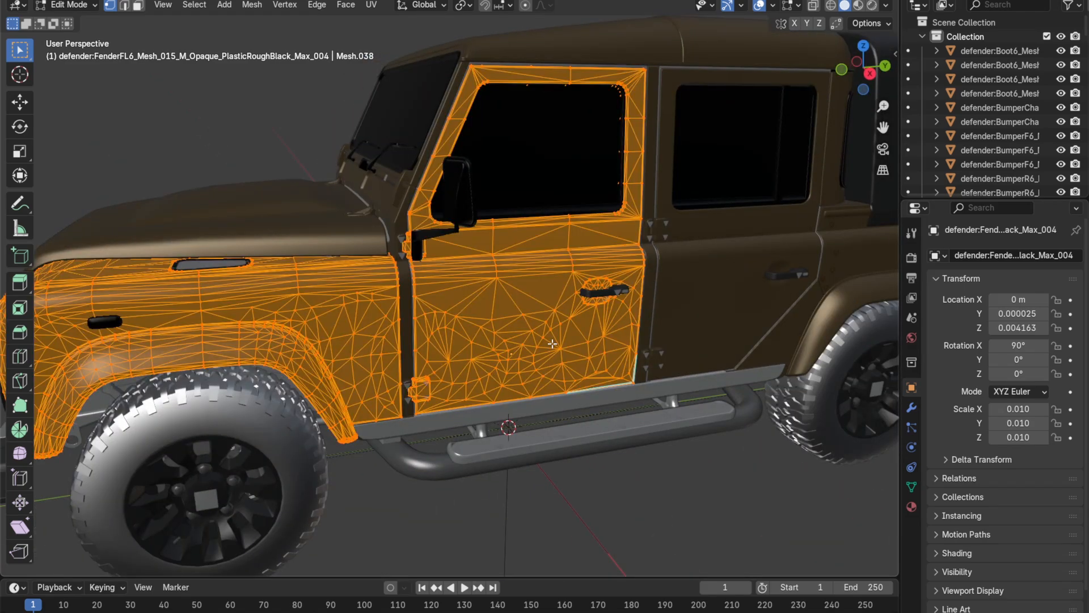
pyautogui.press('Tab')
pyautogui.scroll(-3, 551, 342)
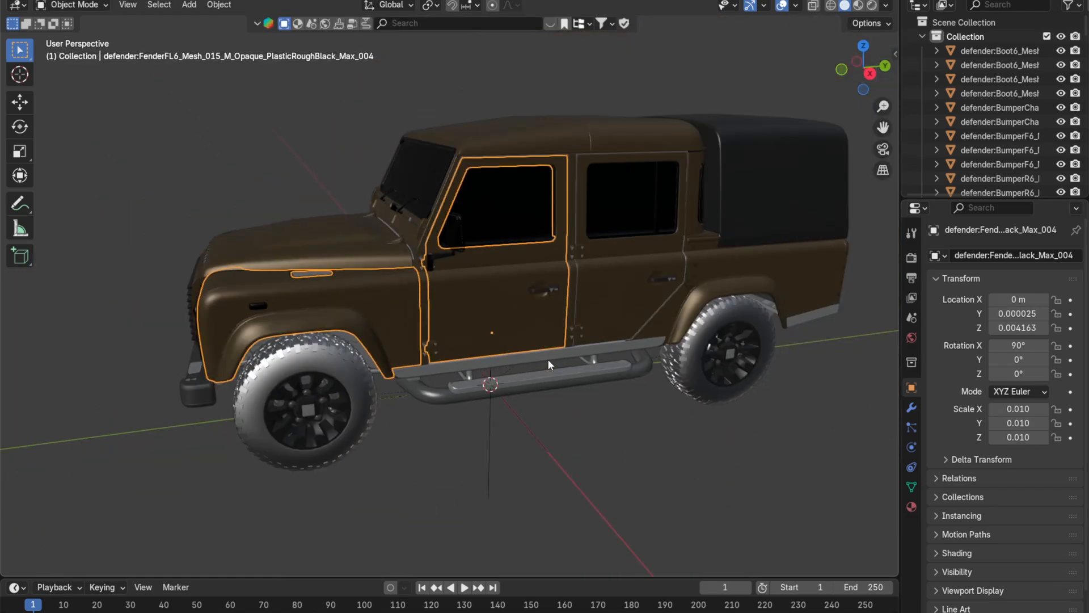
pyautogui.moveTo(548, 359)
pyautogui.mouseDown(button='middle')
pyautogui.moveTo(649, 354)
pyautogui.moveTo(545, 358)
pyautogui.mouseUp(button='middle')
pyautogui.scroll(6, 615, 374)
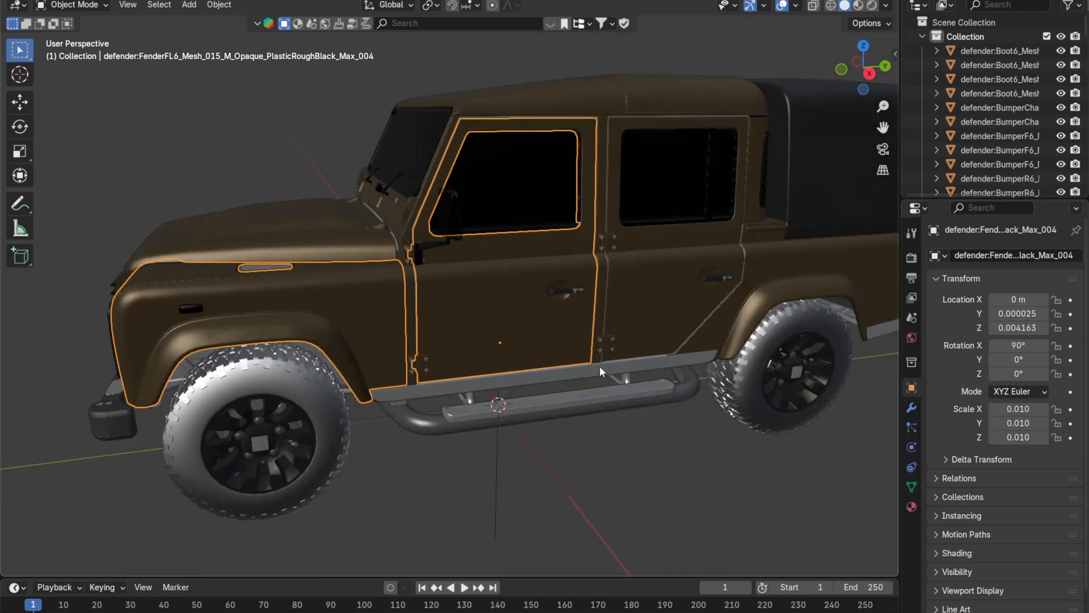
pyautogui.scroll(-3, 600, 366)
pyautogui.moveTo(502, 401); pyautogui.dragTo(562, 410, button='middle')
pyautogui.scroll(1, 561, 410)
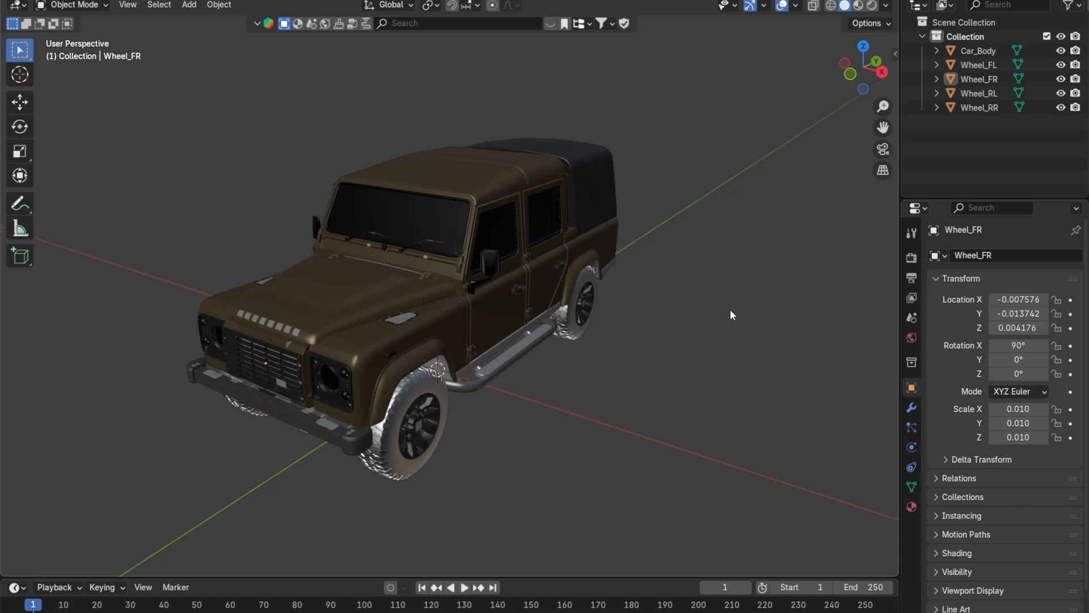
# Step: Select the car body and the front-left wheel object Wheel_FL in turn to check the organised parts
pyautogui.moveTo(570, 353); pyautogui.dragTo(649, 376, button='middle')
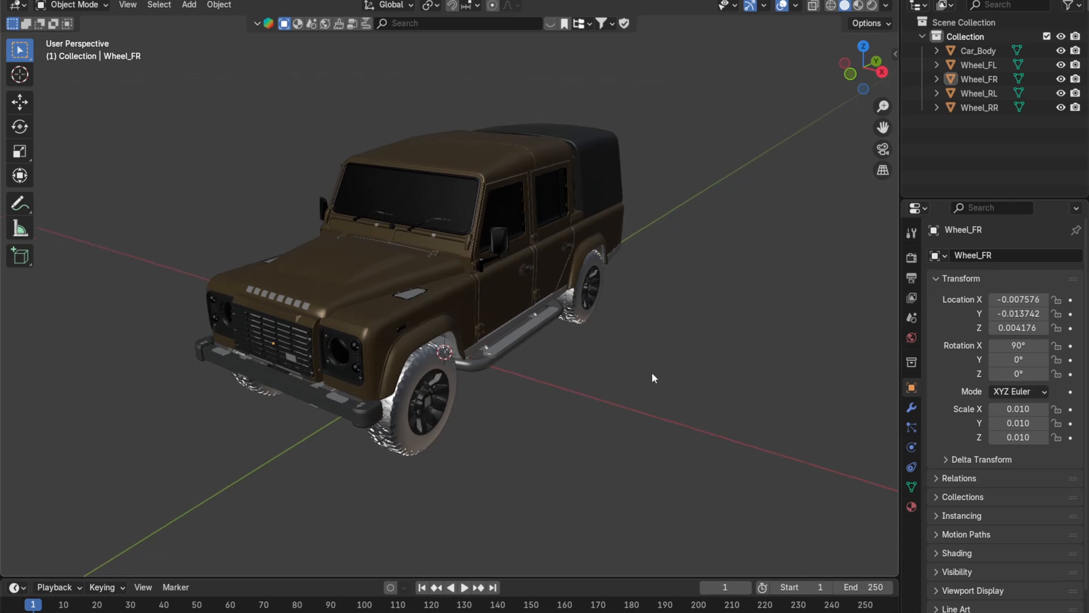
pyautogui.scroll(2, 617, 311)
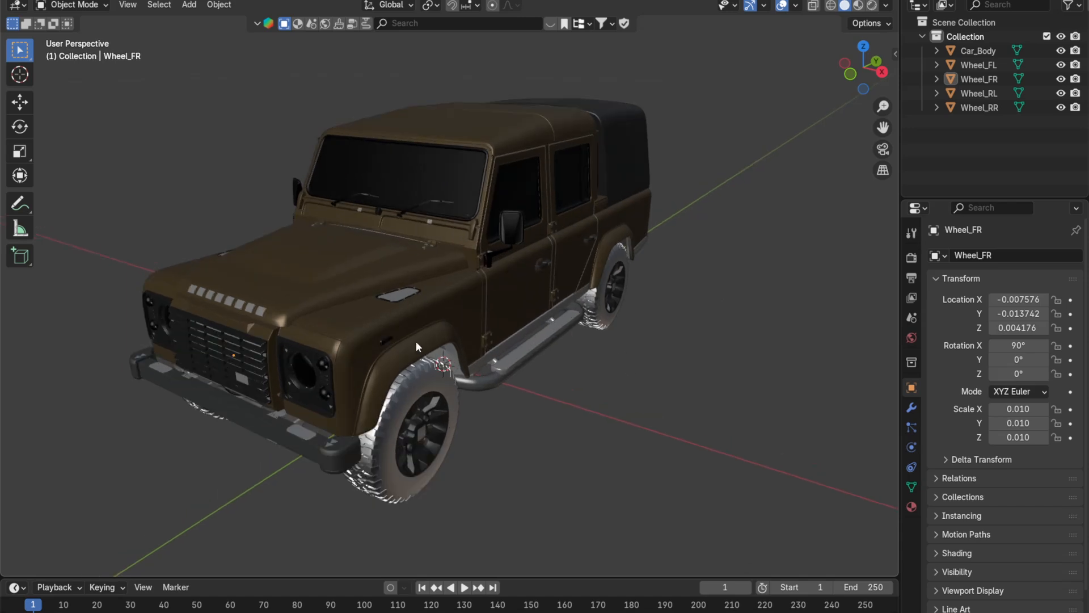
pyautogui.click(359, 335)
pyautogui.click(381, 420)
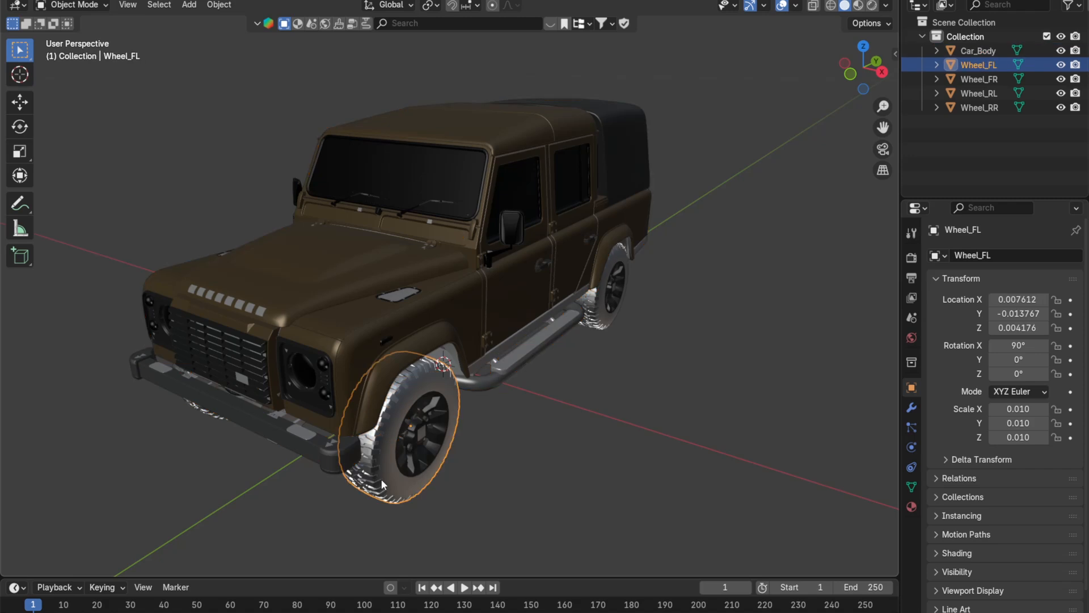
# Step: Open the name of the front-left wheel object for editing and keep it as Wheel_FL
pyautogui.moveTo(384, 483); pyautogui.dragTo(472, 391, button='middle')
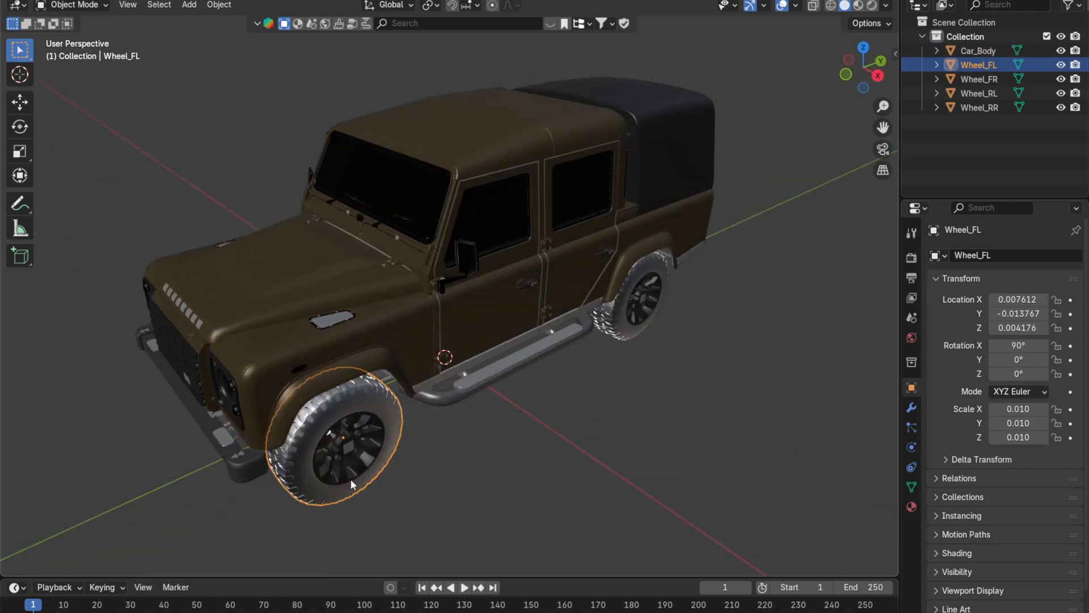
pyautogui.moveTo(457, 393)
pyautogui.mouseDown(button='middle')
pyautogui.moveTo(471, 378)
pyautogui.moveTo(439, 386)
pyautogui.mouseUp(button='middle')
pyautogui.press('F2')
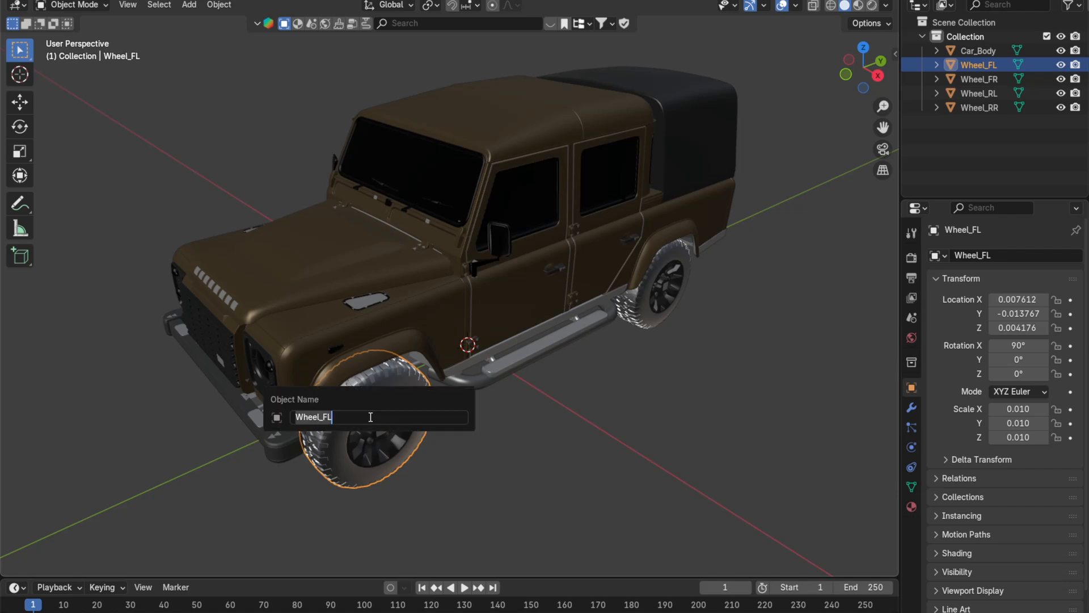
pyautogui.doubleClick(976, 64)
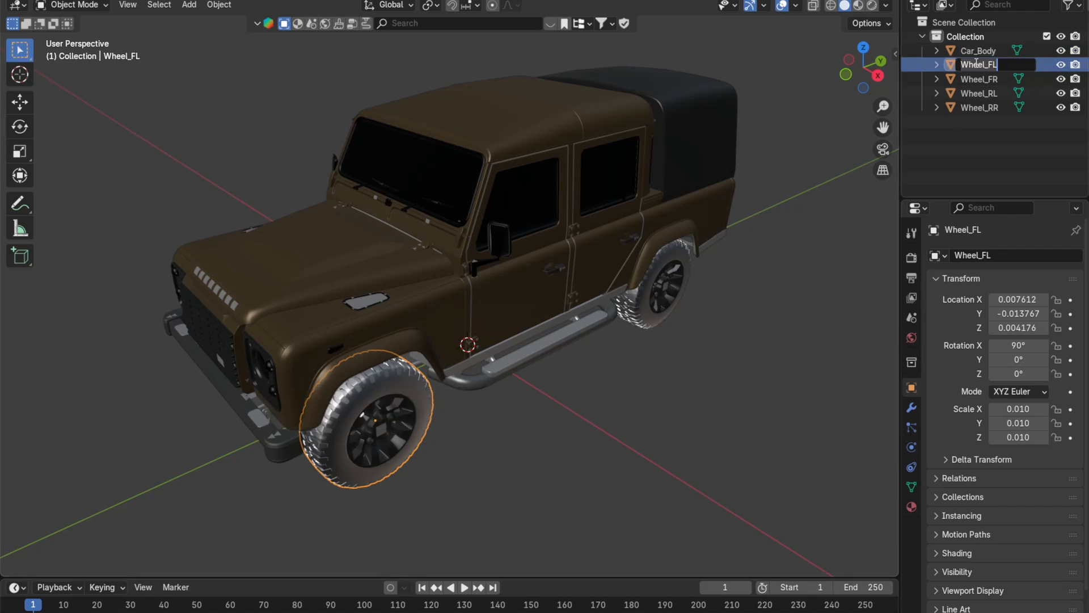
pyautogui.press('Return')
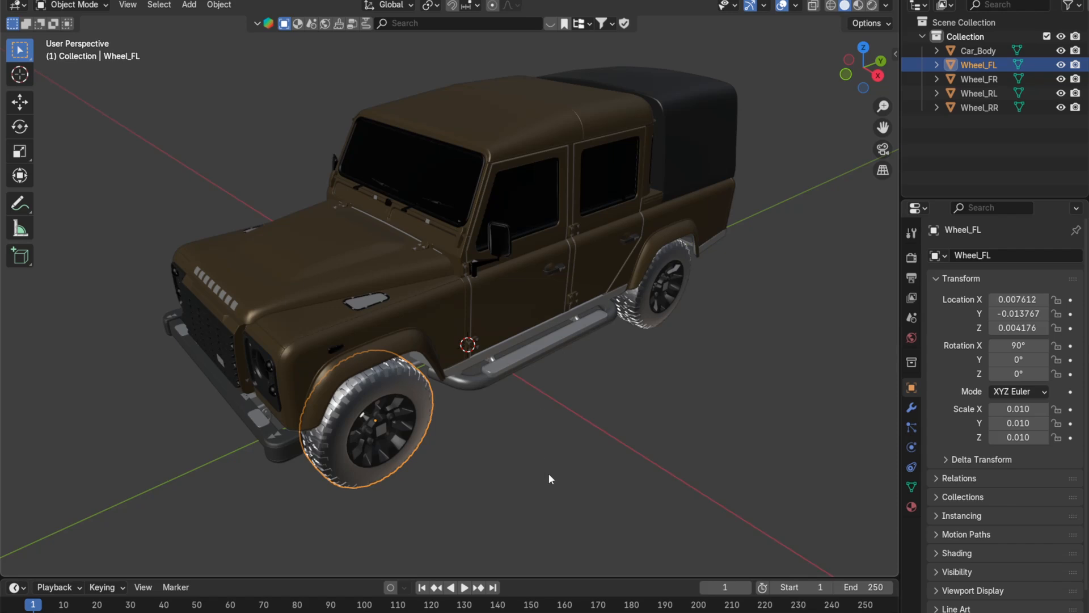
# Step: Select the car body, front-left wheel and rear-left wheel in turn and examine which way the vehicle faces
pyautogui.moveTo(549, 476); pyautogui.dragTo(520, 386, button='middle')
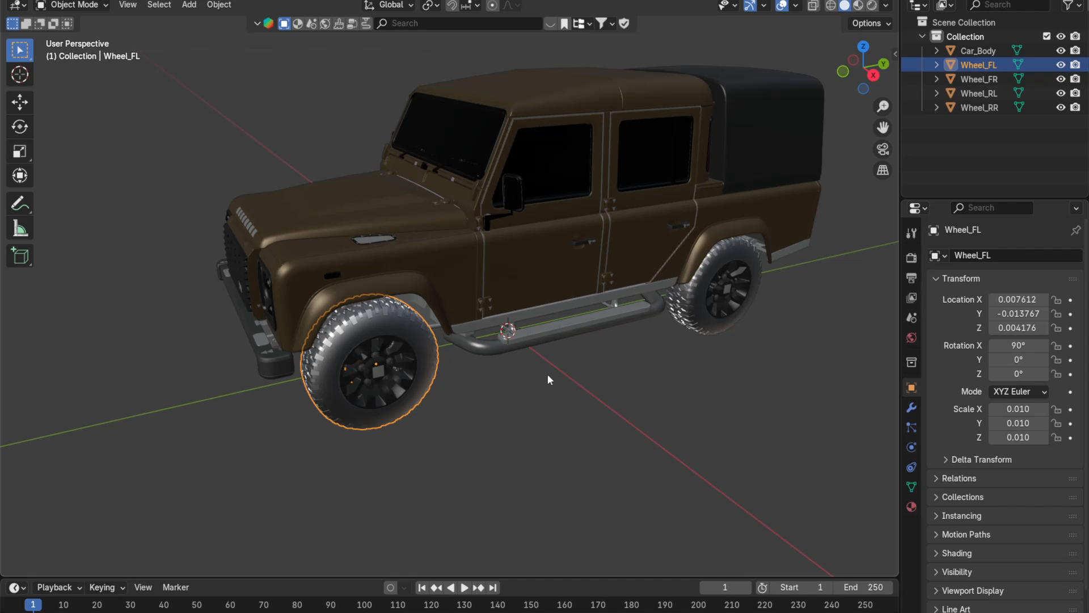
pyautogui.click(476, 276)
pyautogui.click(413, 369)
pyautogui.moveTo(483, 436)
pyautogui.mouseDown(button='middle')
pyautogui.moveTo(507, 448)
pyautogui.moveTo(493, 438)
pyautogui.mouseUp(button='middle')
pyautogui.click(720, 342)
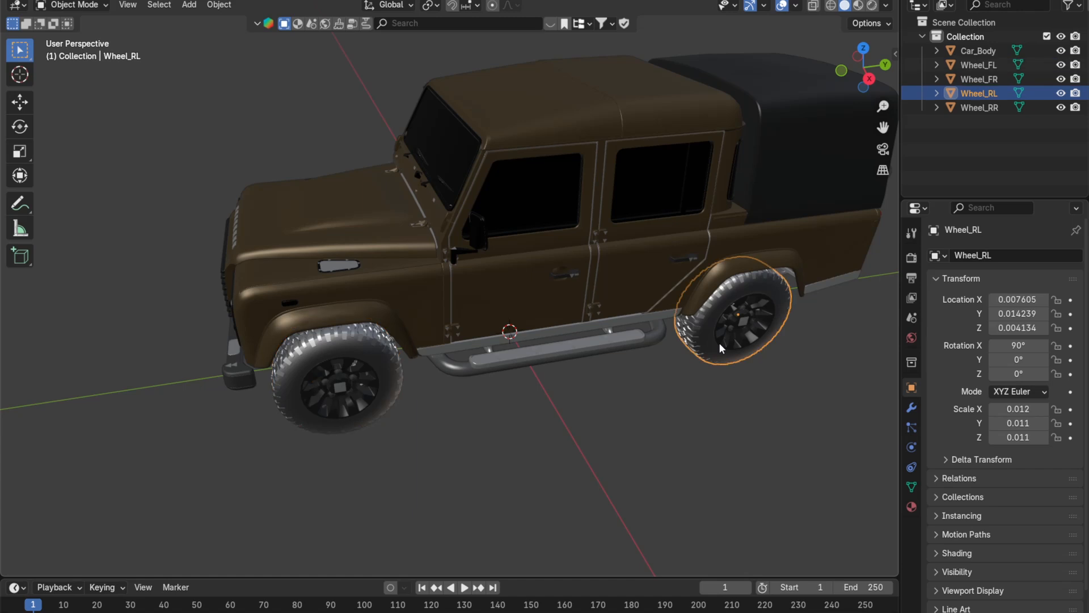
pyautogui.moveTo(720, 342); pyautogui.dragTo(642, 413, button='middle')
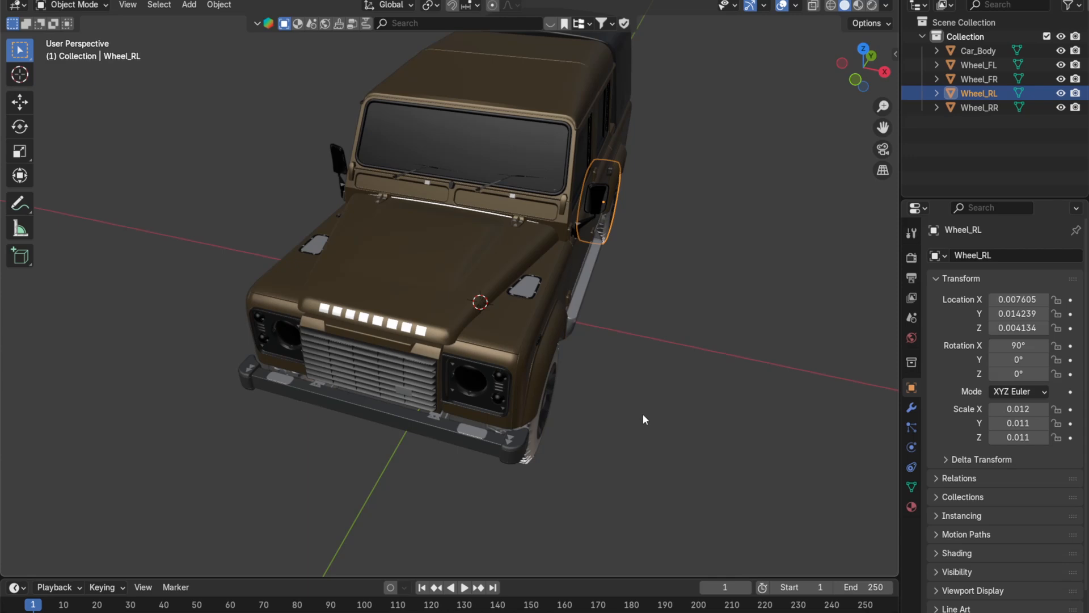
pyautogui.moveTo(673, 441); pyautogui.dragTo(532, 417, button='middle')
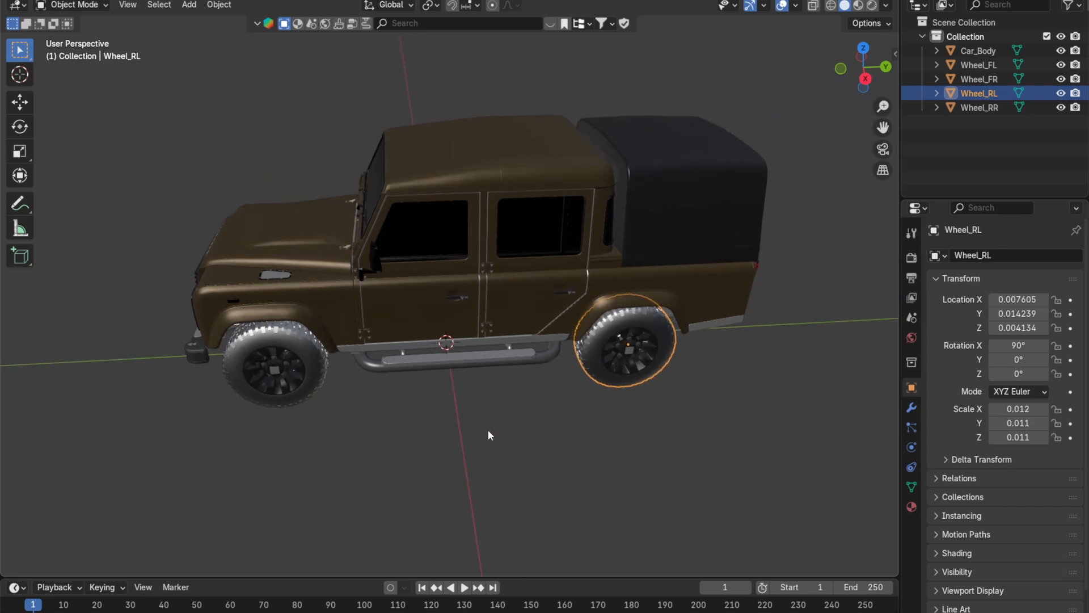
pyautogui.moveTo(488, 433); pyautogui.dragTo(486, 407, button='middle')
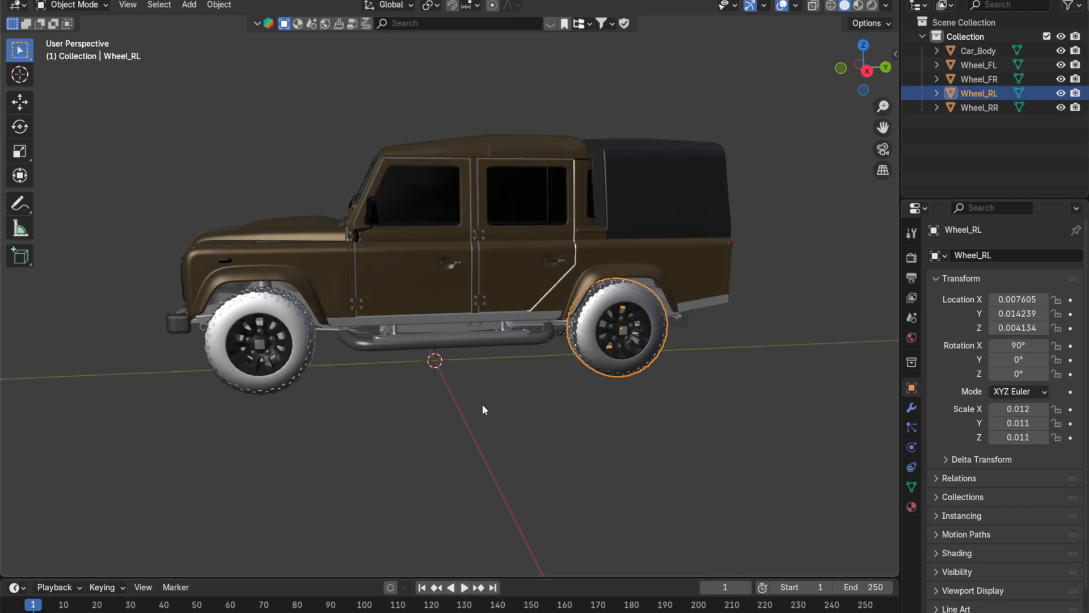
# Step: Rotate the car body and all four wheels together by 90° about the global Z axis
pyautogui.scroll(-5, 480, 392)
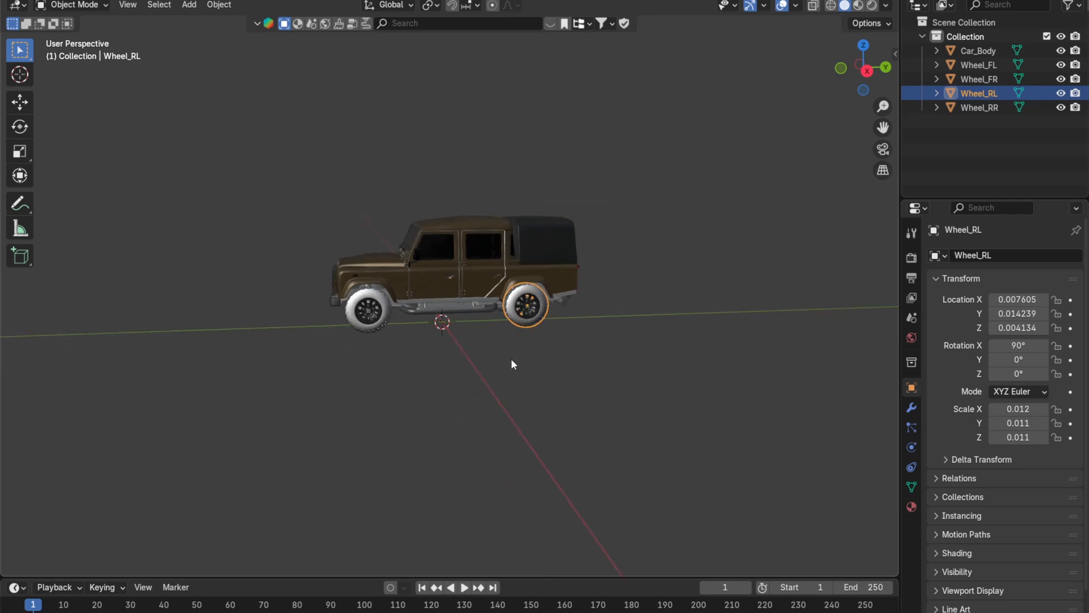
pyautogui.moveTo(511, 365); pyautogui.dragTo(431, 317, button='middle')
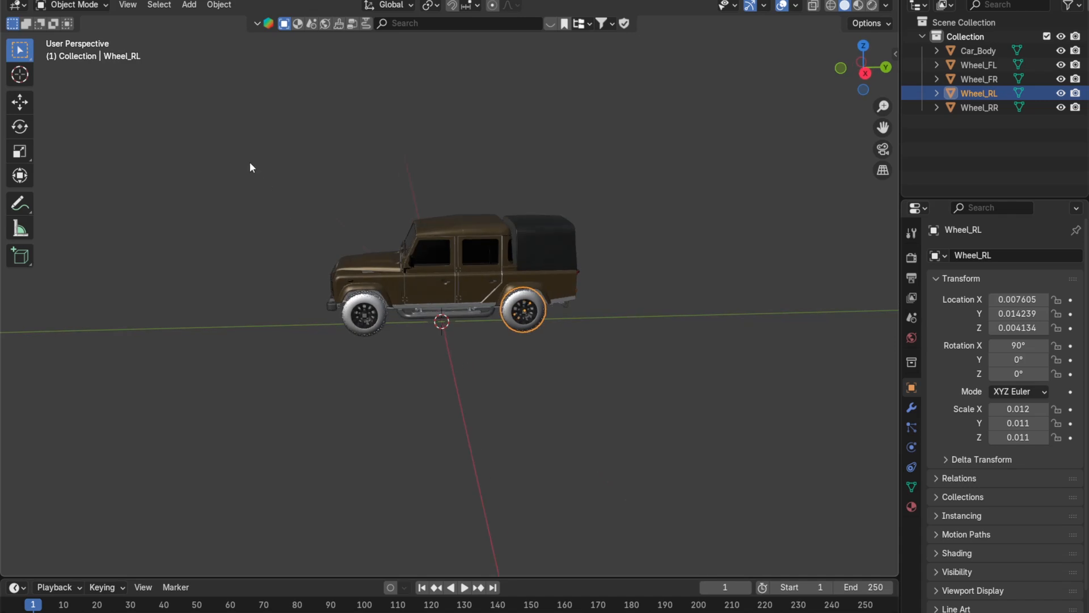
pyautogui.moveTo(250, 165); pyautogui.dragTo(638, 436)
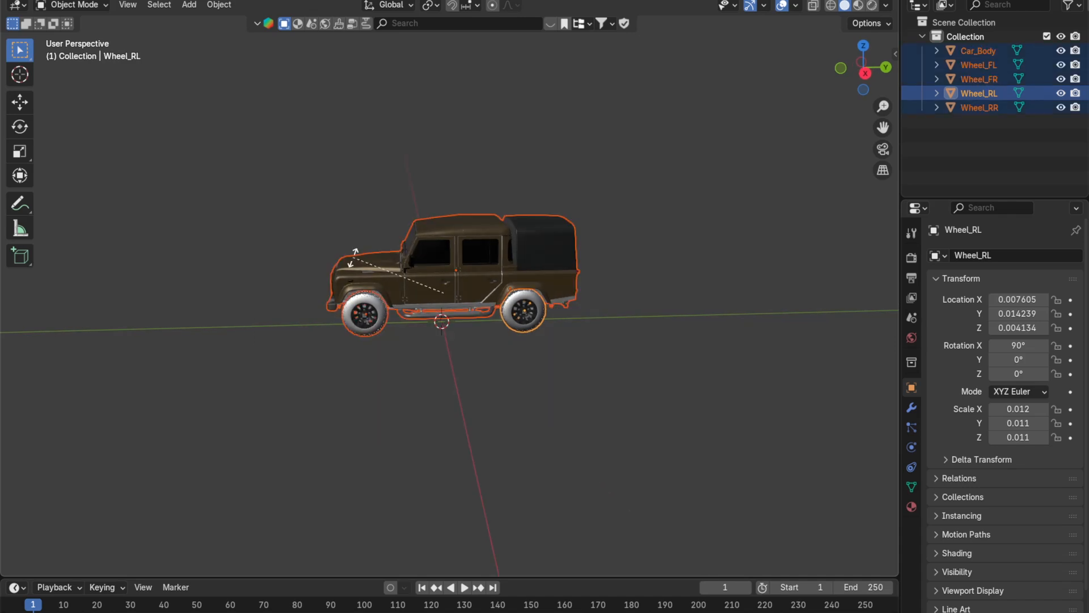
pyautogui.write('rz')
pyautogui.write('90')
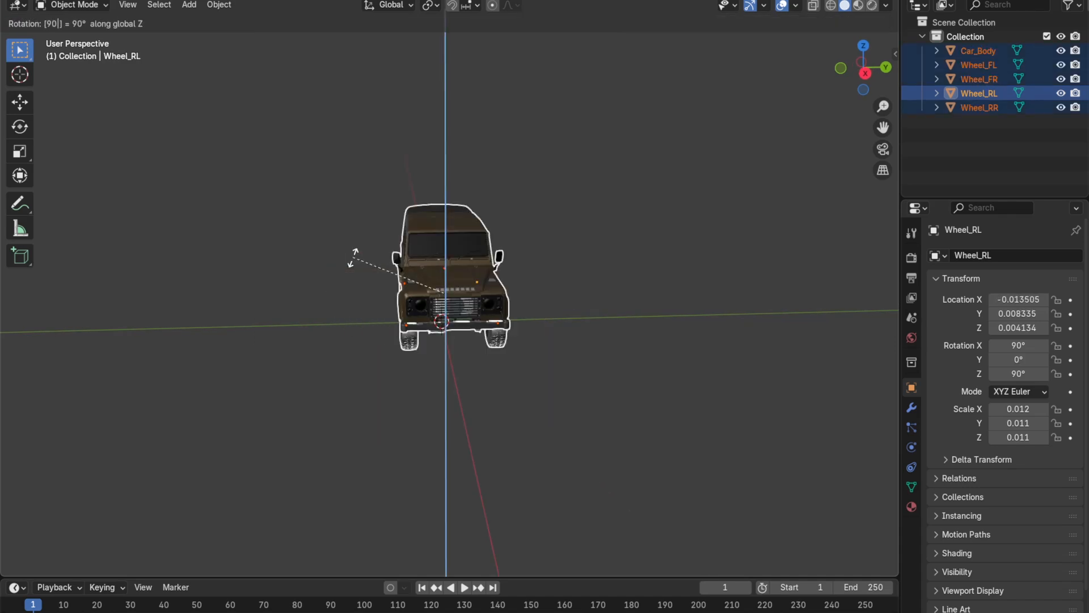
pyautogui.press('Return')
pyautogui.scroll(2, 620, 362)
pyautogui.moveTo(621, 362); pyautogui.dragTo(639, 336, button='middle')
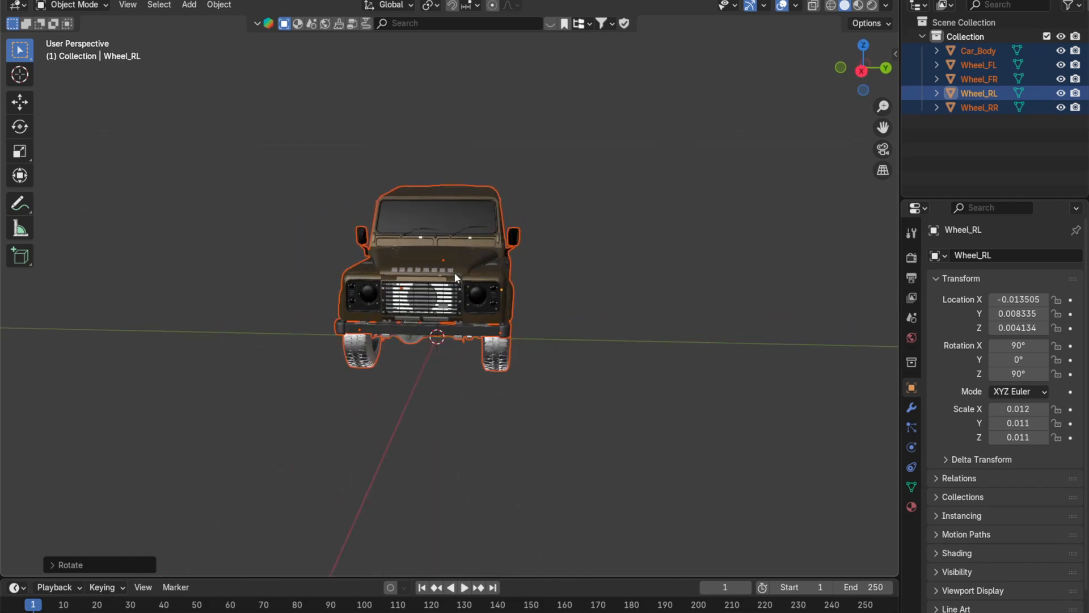
pyautogui.click(862, 71)
pyautogui.moveTo(861, 75); pyautogui.dragTo(610, 255)
pyautogui.scroll(3, 631, 324)
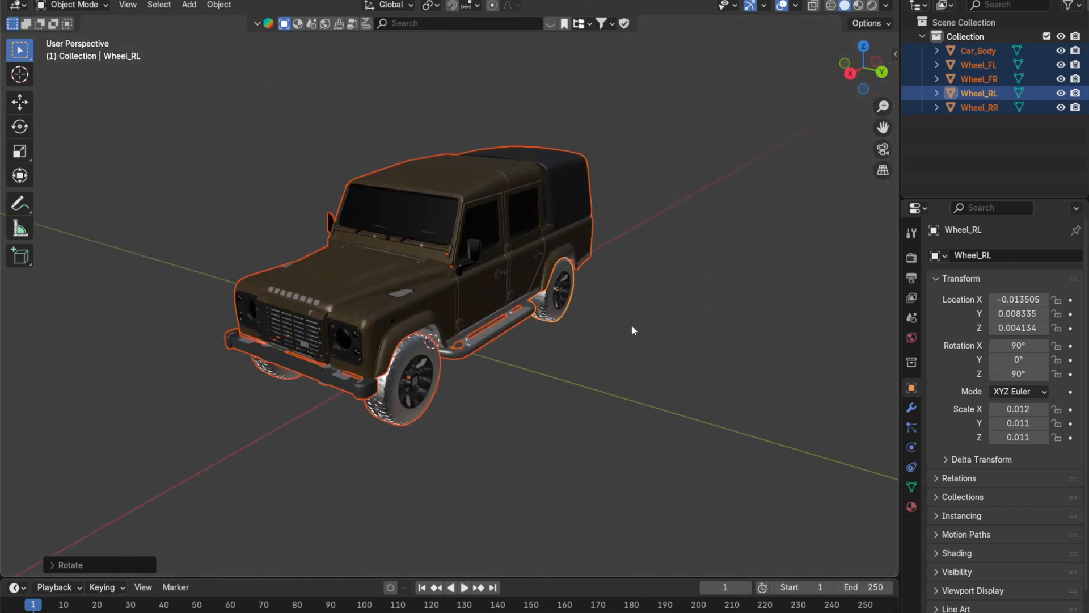
# Step: Clear the selection and reselect the car body together with all four wheels
pyautogui.scroll(-4, 728, 315)
pyautogui.click(727, 315)
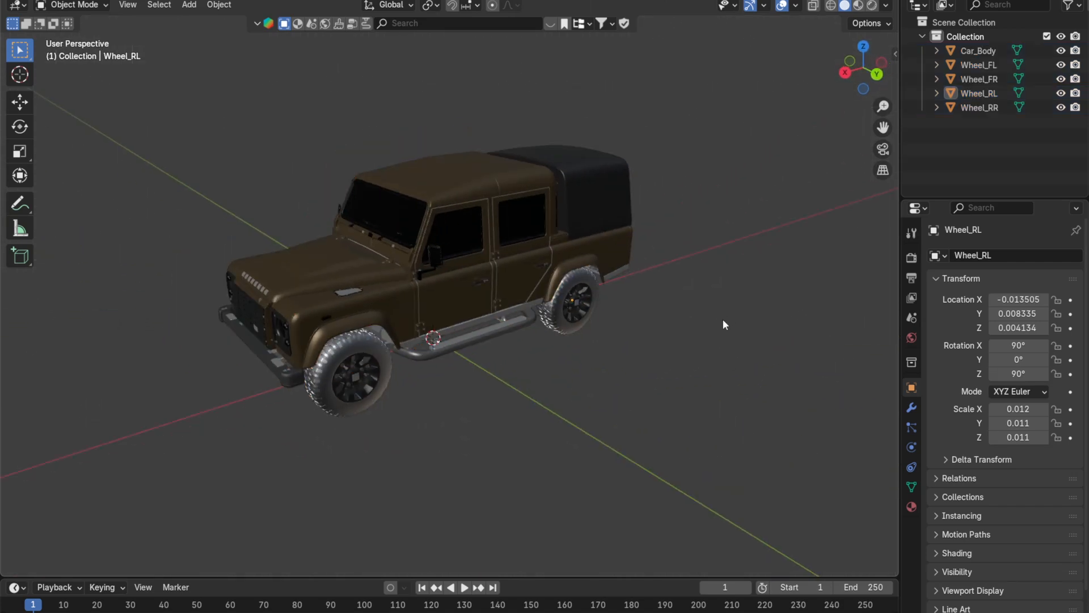
pyautogui.moveTo(723, 319); pyautogui.dragTo(308, 205, button='middle')
pyautogui.press('a')
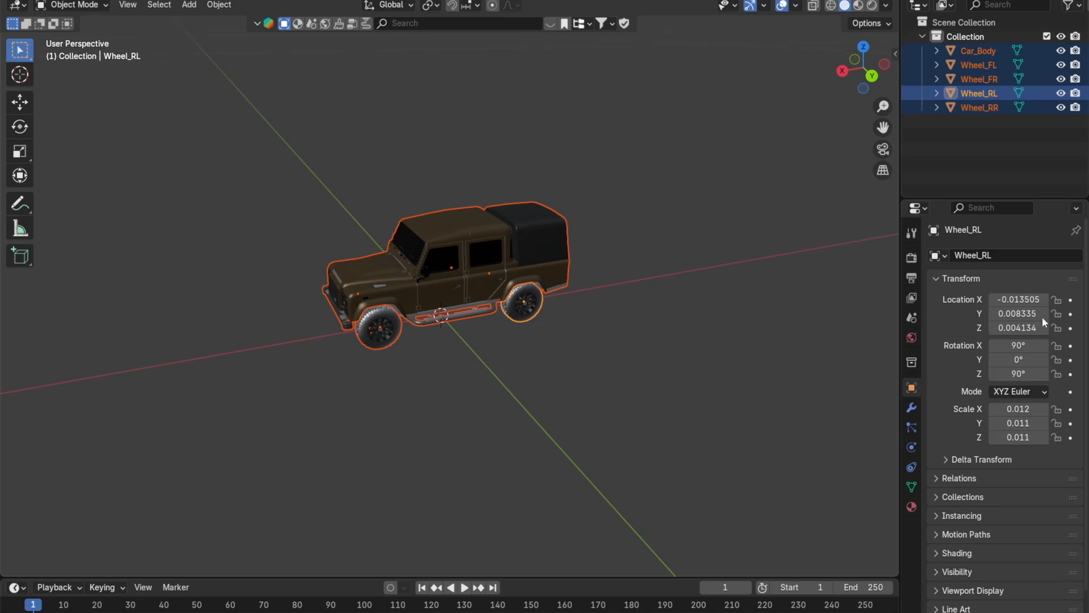
pyautogui.moveTo(275, 269); pyautogui.dragTo(277, 257, button='middle')
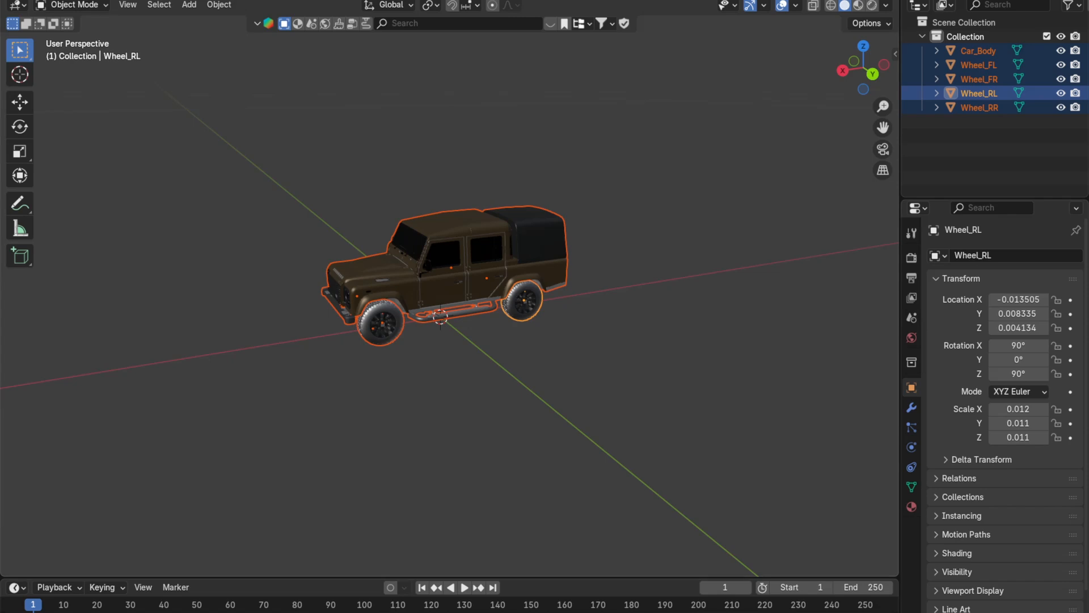
# Step: Open the add-on preferences, view the Install from Disk file browser and cancel it without installing anything
pyautogui.click(39, 7)
pyautogui.click(74, 167)
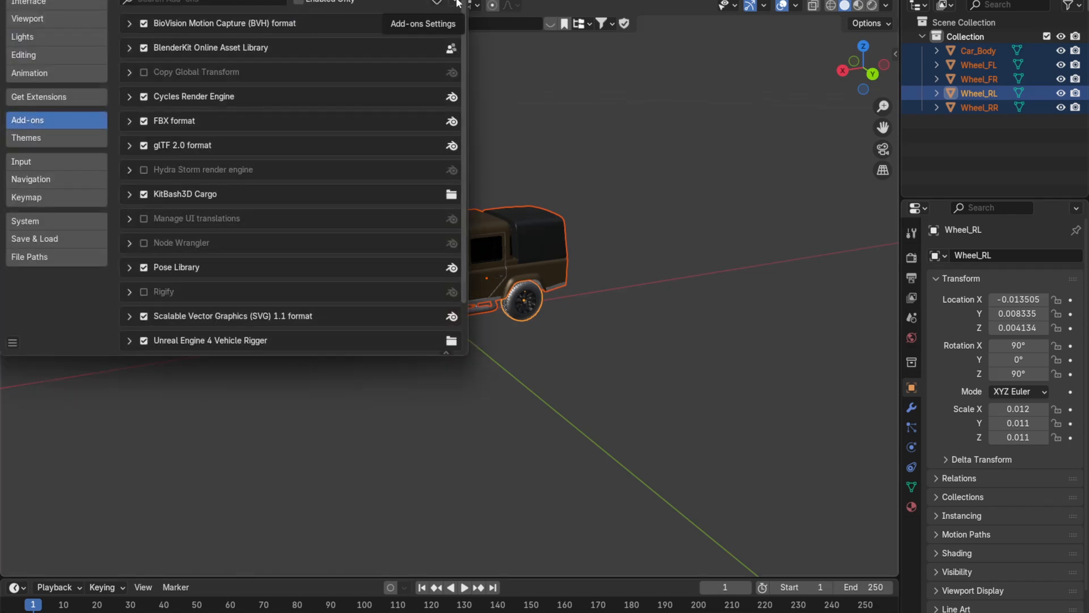
pyautogui.click(457, 2)
pyautogui.click(400, 30)
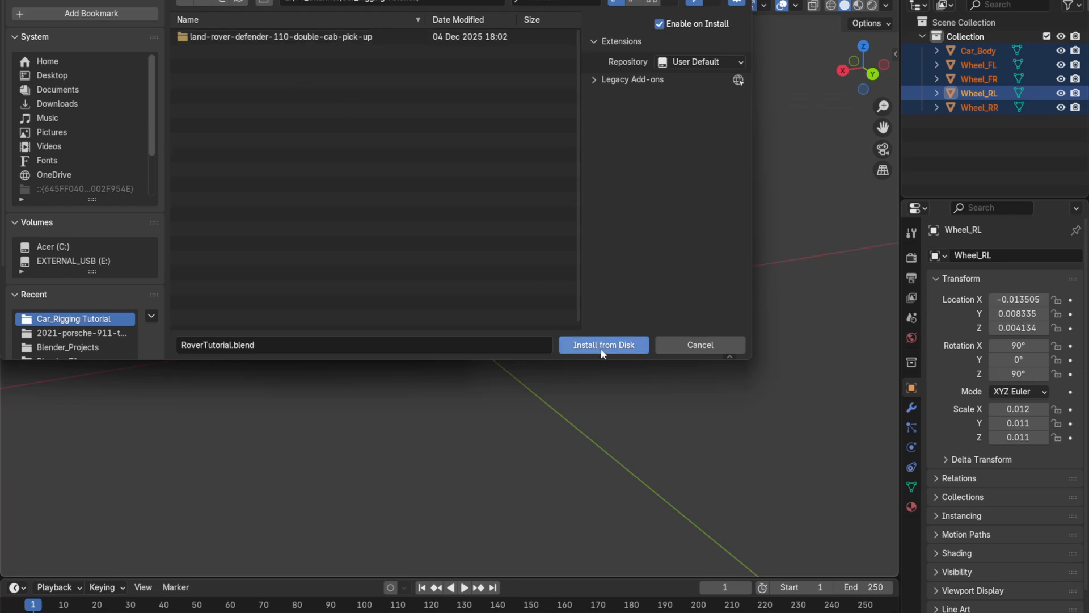
pyautogui.click(705, 346)
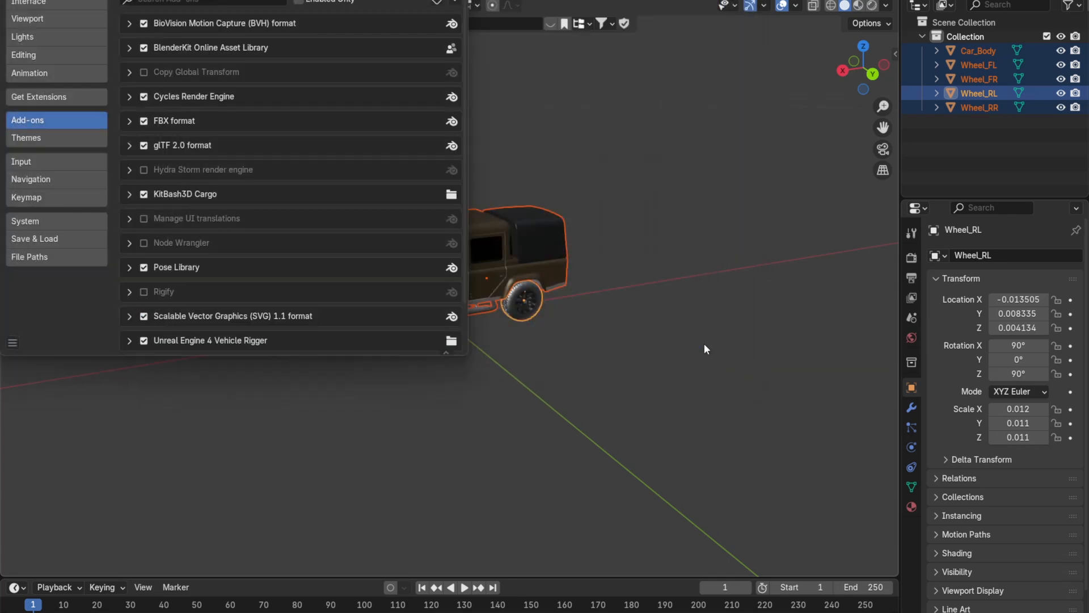
# Step: Search the add-ons for "ue", shorten the search to "u" to find the Unreal Engine 4 Vehicle Rigger, and close the preferences
pyautogui.click(164, 2)
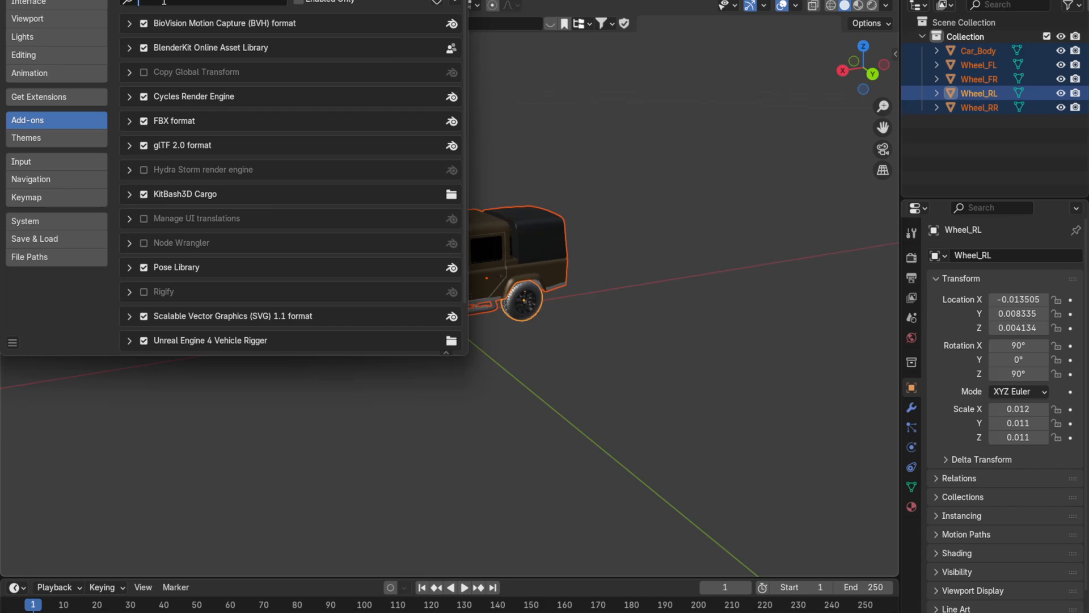
pyautogui.write('ue')
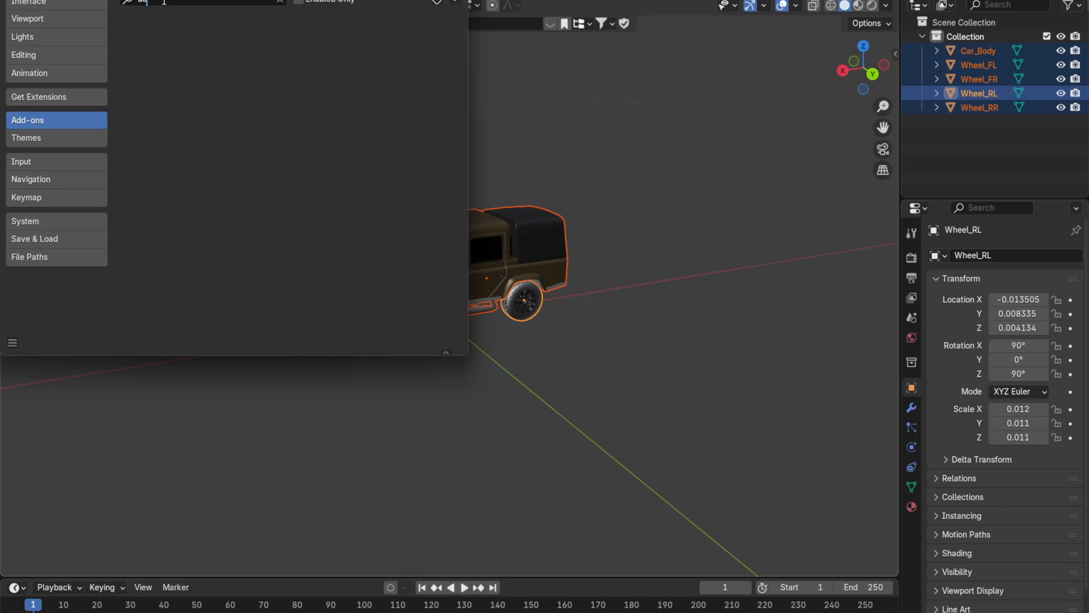
pyautogui.press('BackSpace')
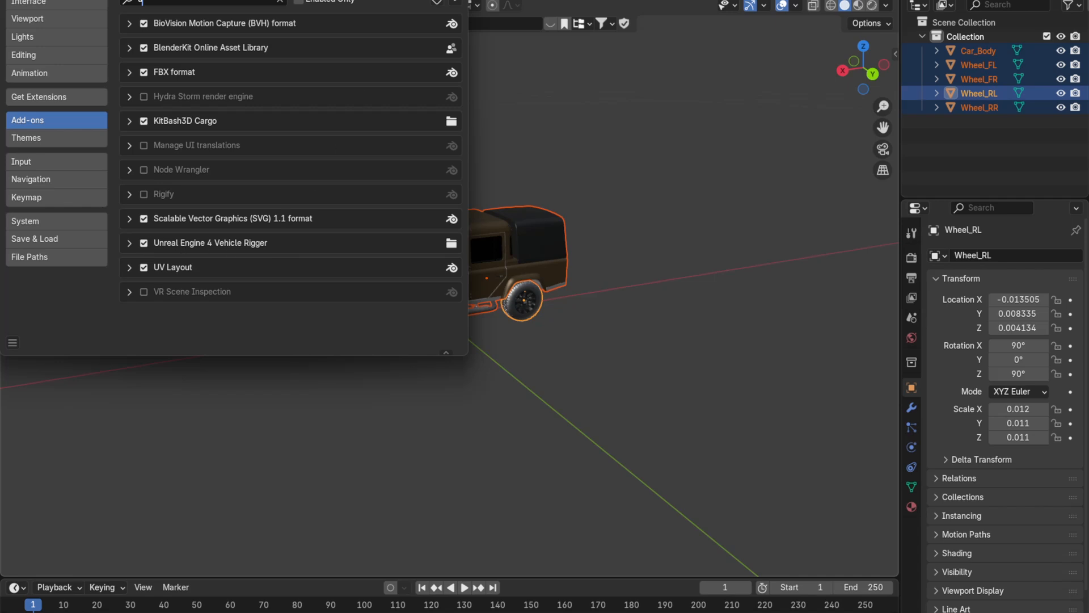
pyautogui.click(453, 1)
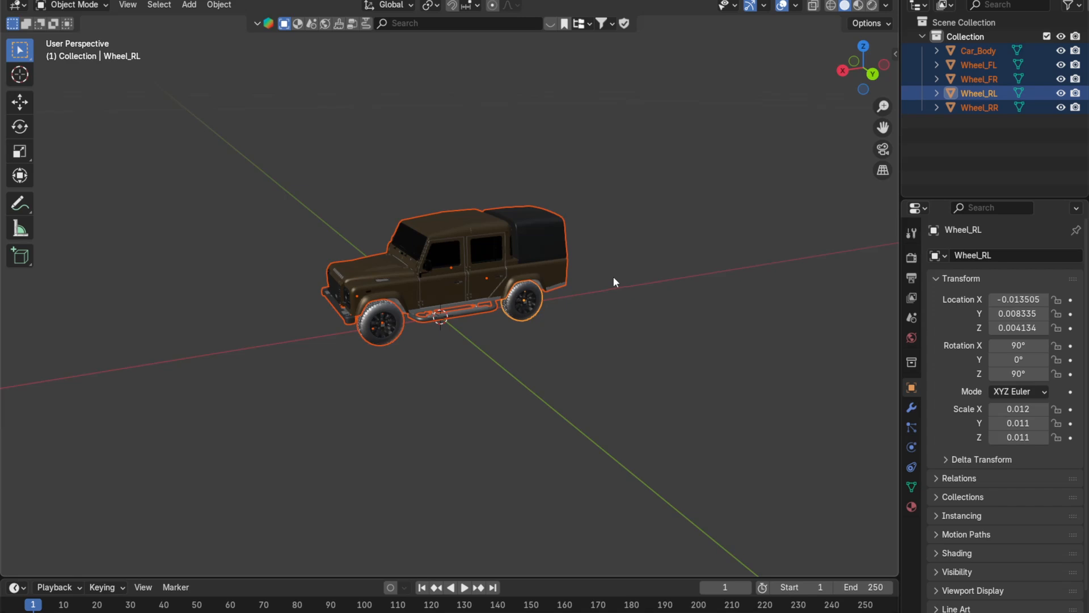
# Step: Show the UE4 Vehicle rigging tools and apply Set Unit Scale to the scene
pyautogui.moveTo(615, 282); pyautogui.dragTo(718, 356, button='middle')
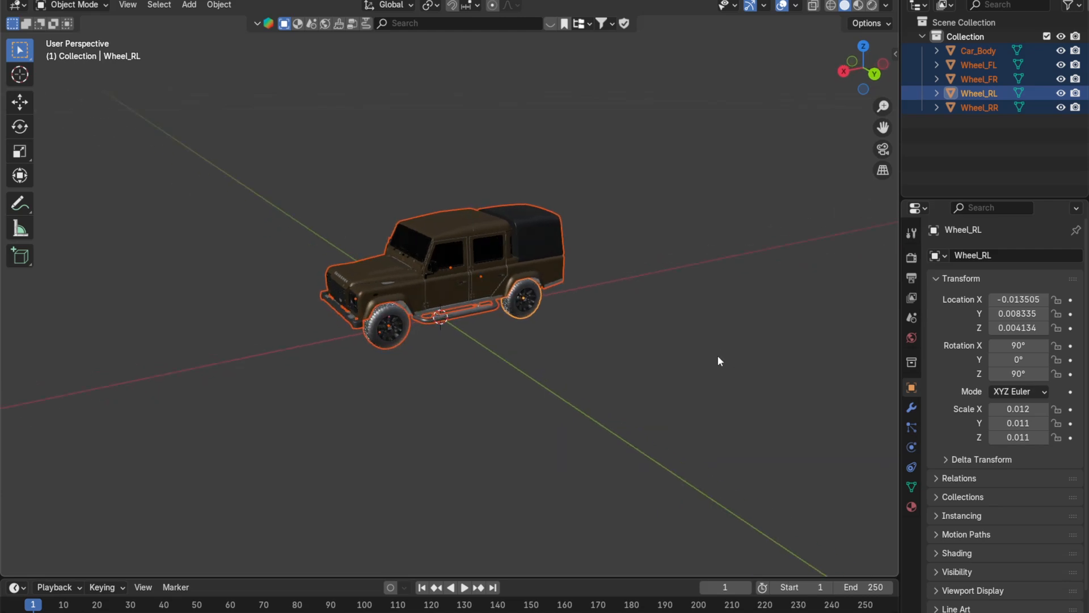
pyautogui.press('n')
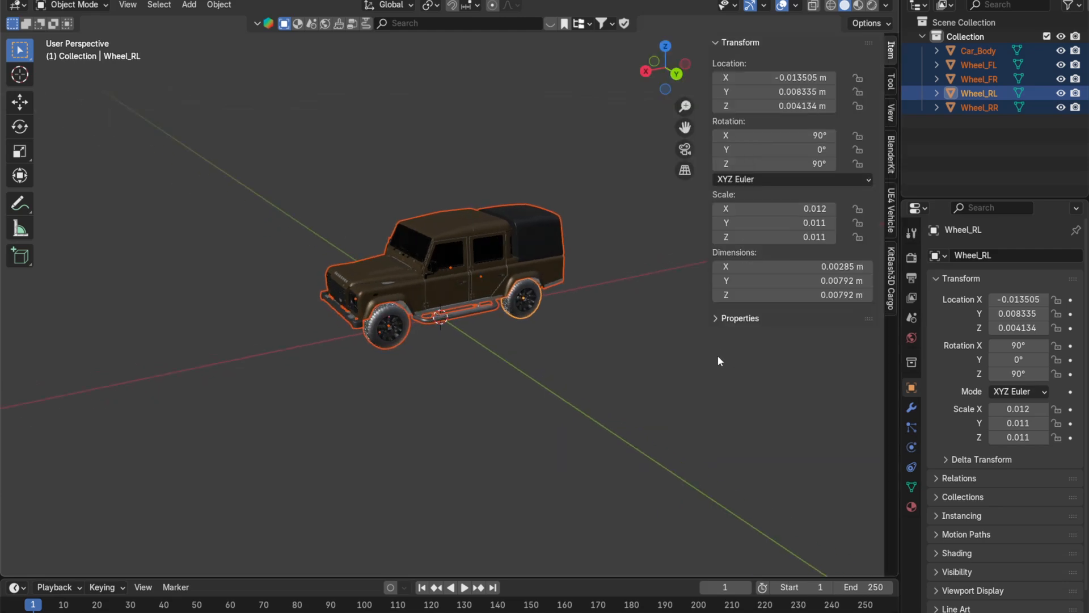
pyautogui.click(889, 219)
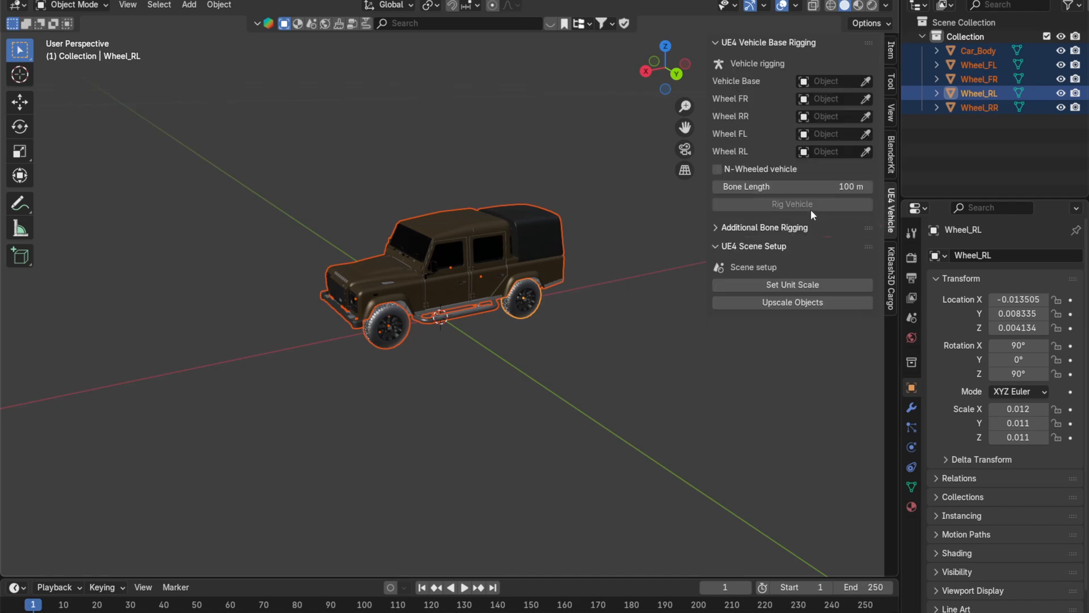
pyautogui.click(755, 284)
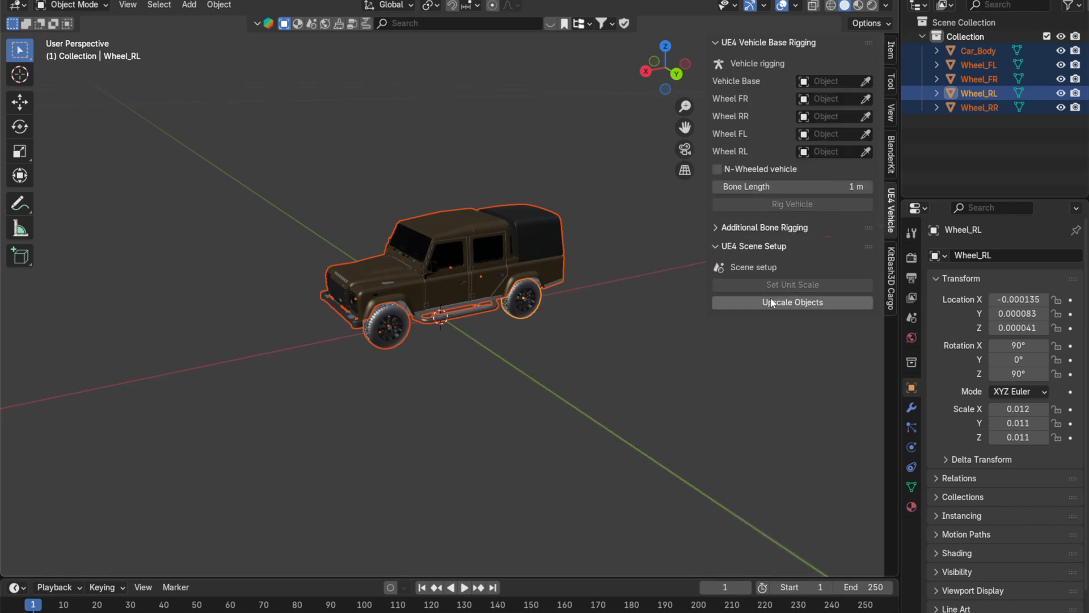
# Step: Run Upscale Objects twice on the selected car body and wheels, and deselect everything
pyautogui.click(775, 302)
pyautogui.scroll(-10, 563, 262)
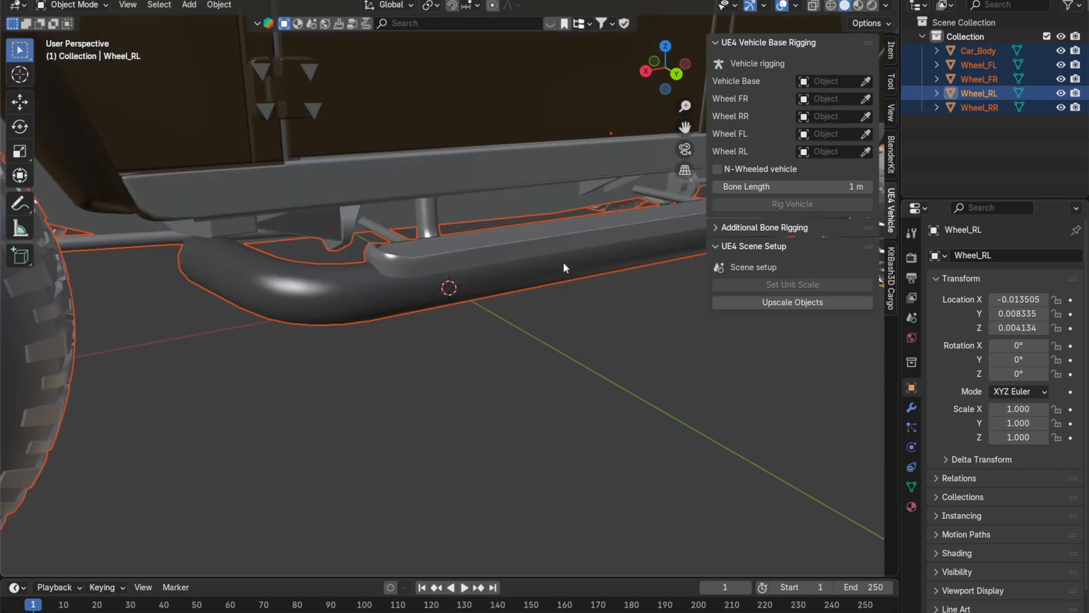
pyautogui.click(761, 303)
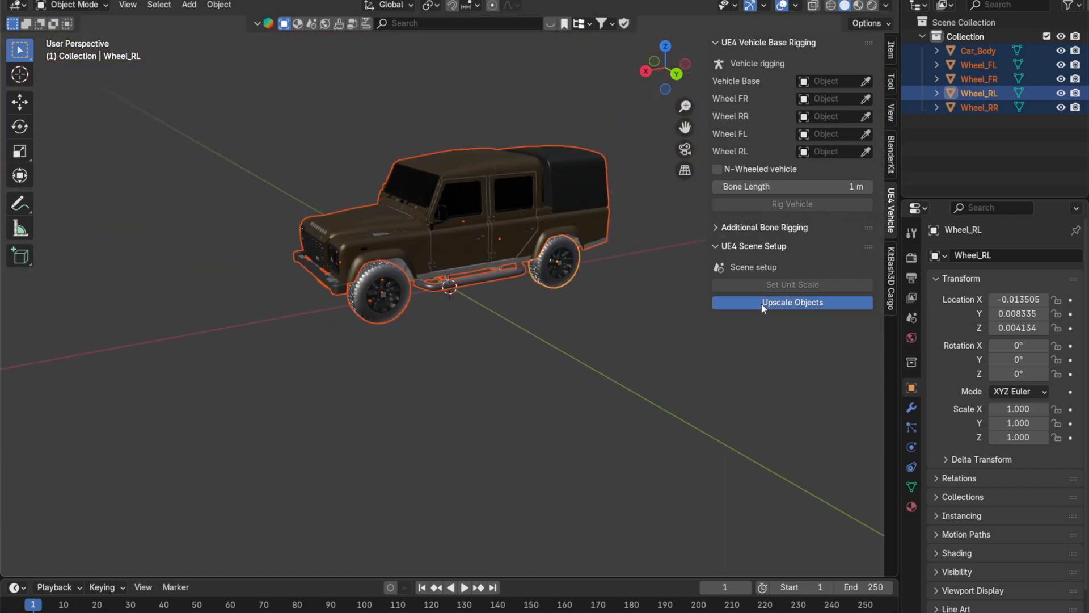
pyautogui.scroll(-10, 510, 301)
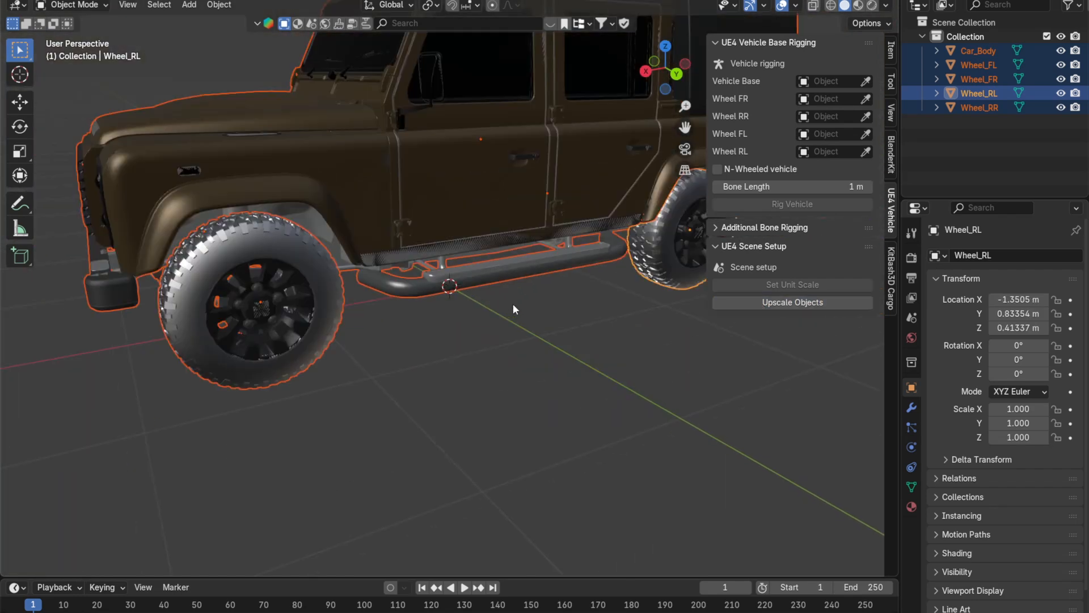
pyautogui.moveTo(474, 370); pyautogui.dragTo(564, 372, button='middle')
pyautogui.scroll(4, 498, 404)
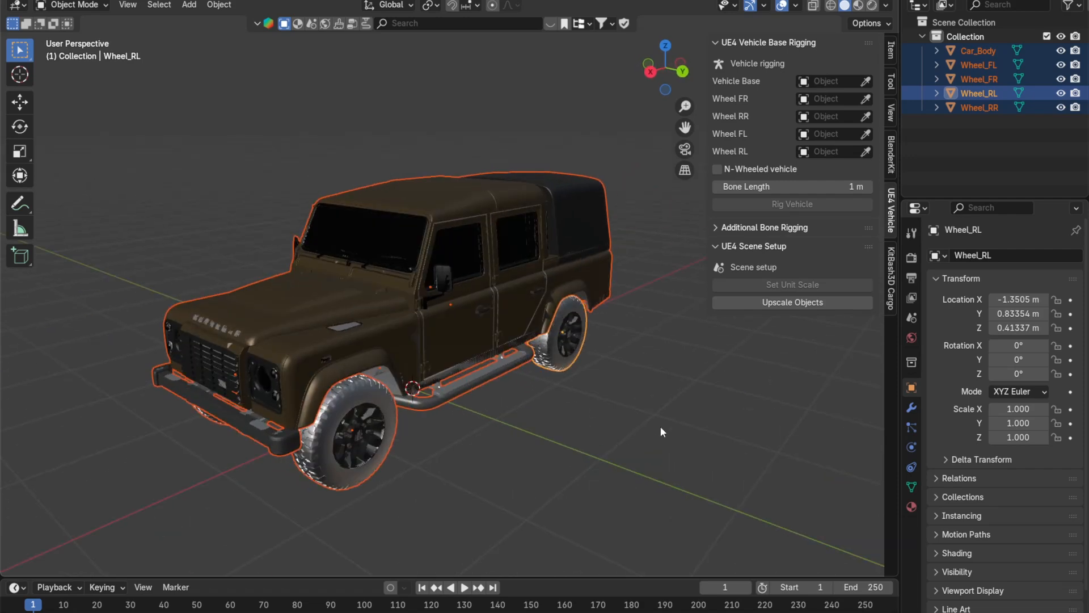
pyautogui.moveTo(660, 374); pyautogui.dragTo(632, 443, button='middle')
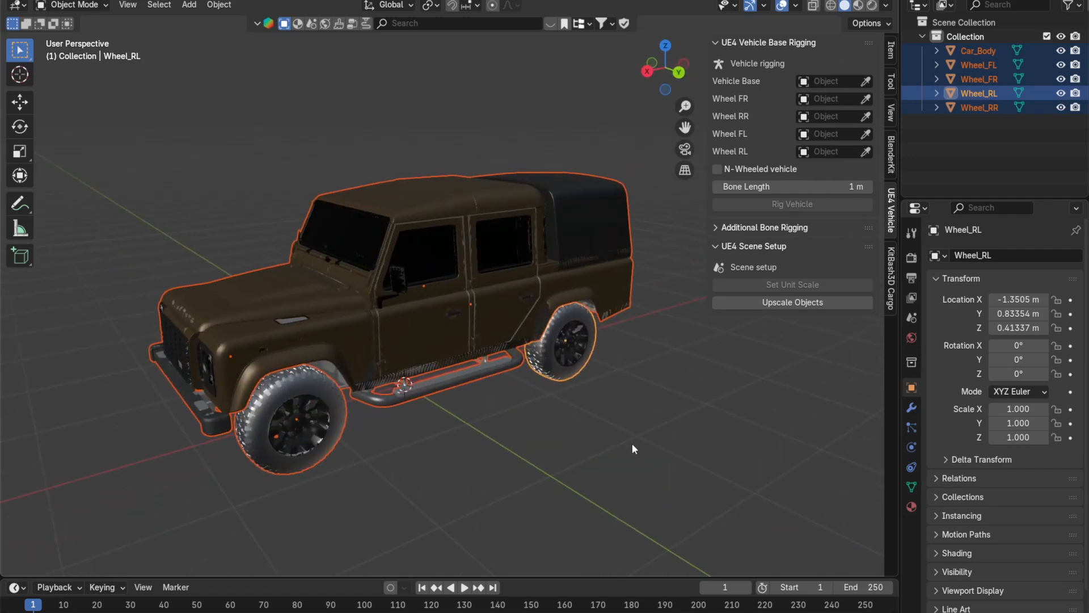
pyautogui.click(632, 444)
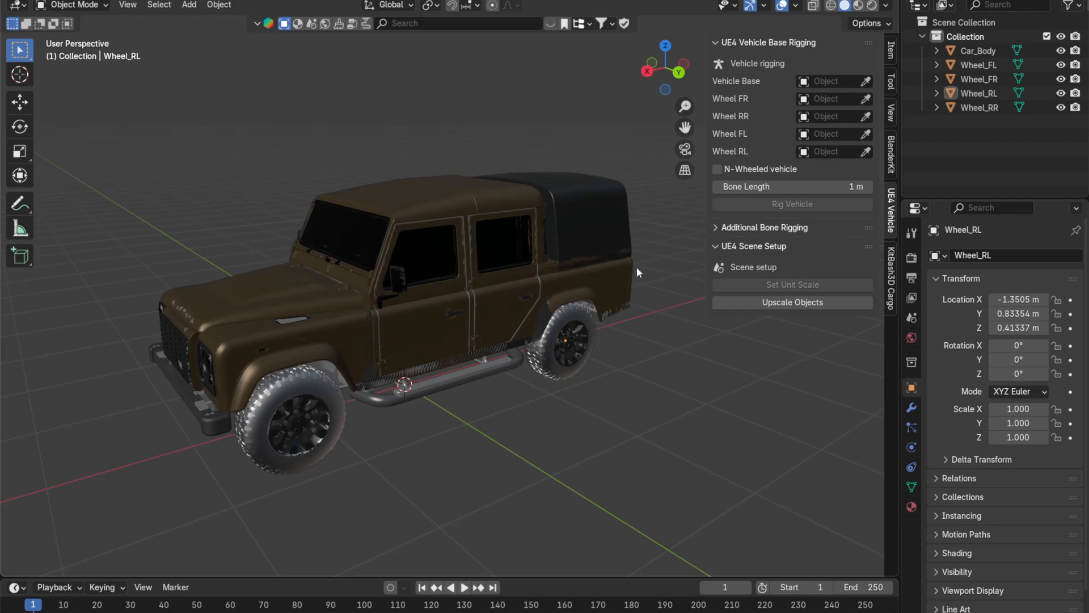
# Step: Deselect the car body and add a cube mesh at the world origin
pyautogui.click(241, 308)
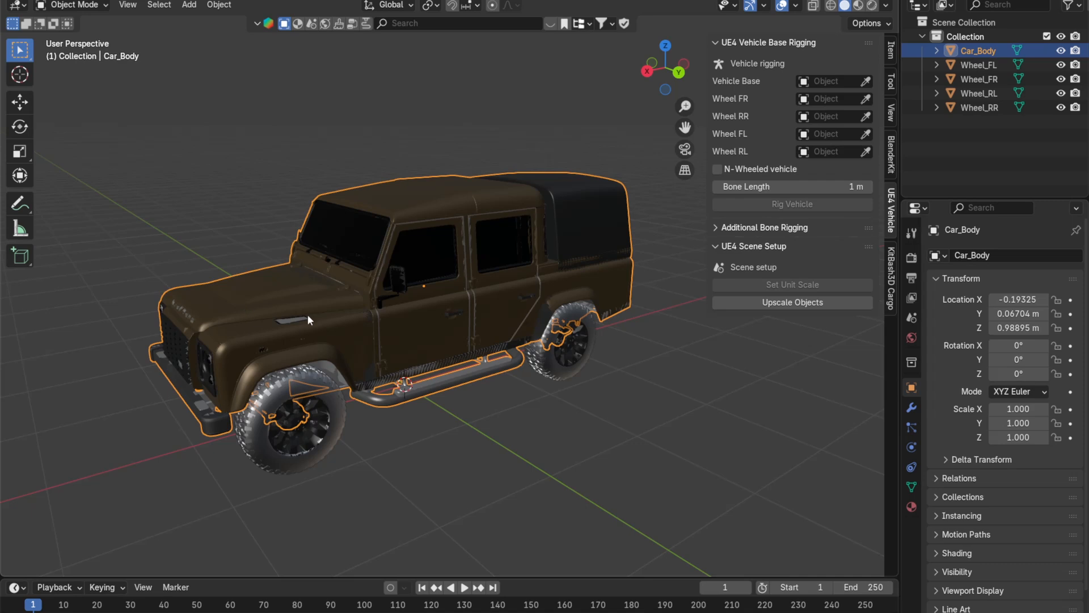
pyautogui.scroll(2, 547, 416)
pyautogui.click(644, 425)
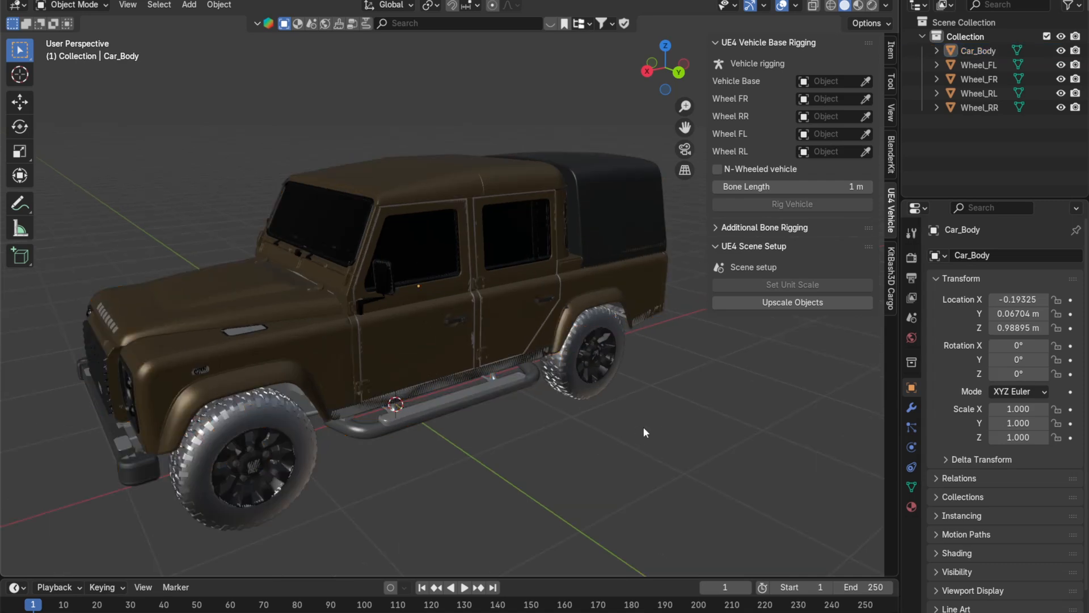
pyautogui.hotkey('shift', 'a')
pyautogui.moveTo(590, 355)
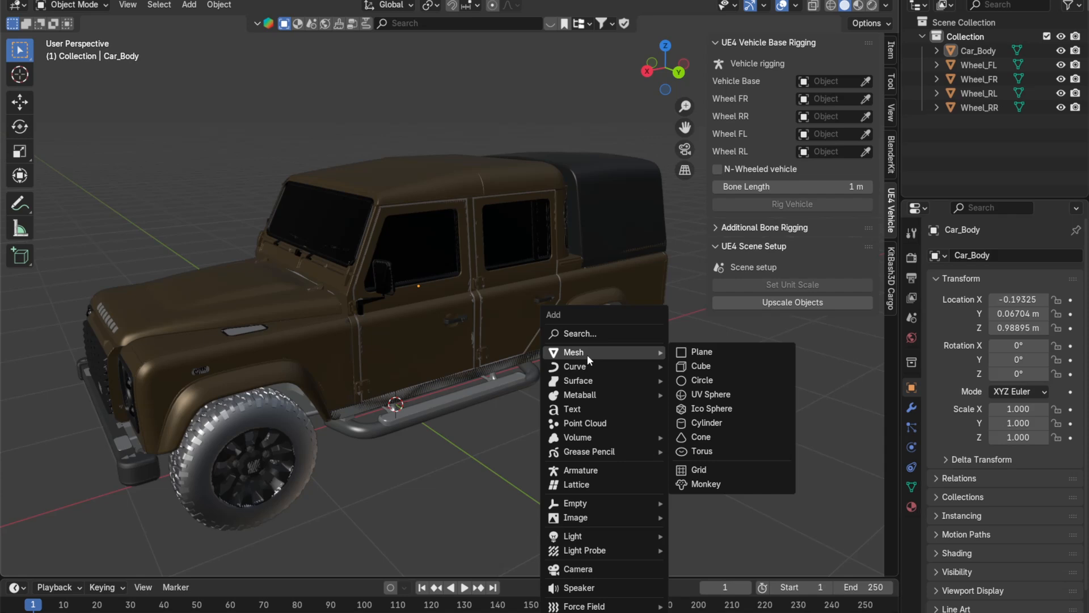
pyautogui.click(731, 366)
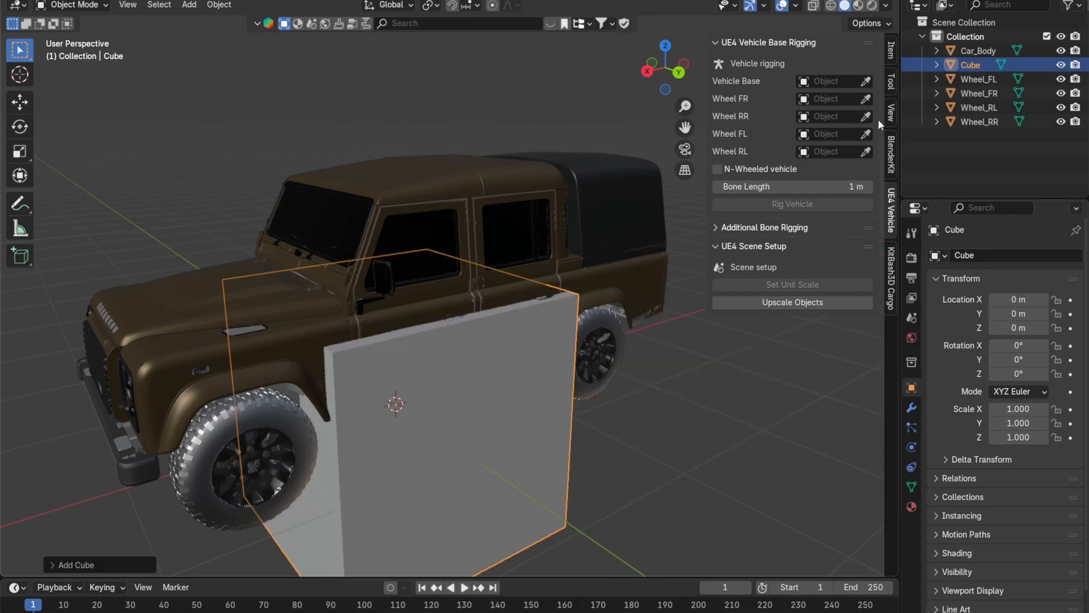
# Step: Set the cube's scale to 0.01 on the X, Y and Z axes
pyautogui.click(888, 52)
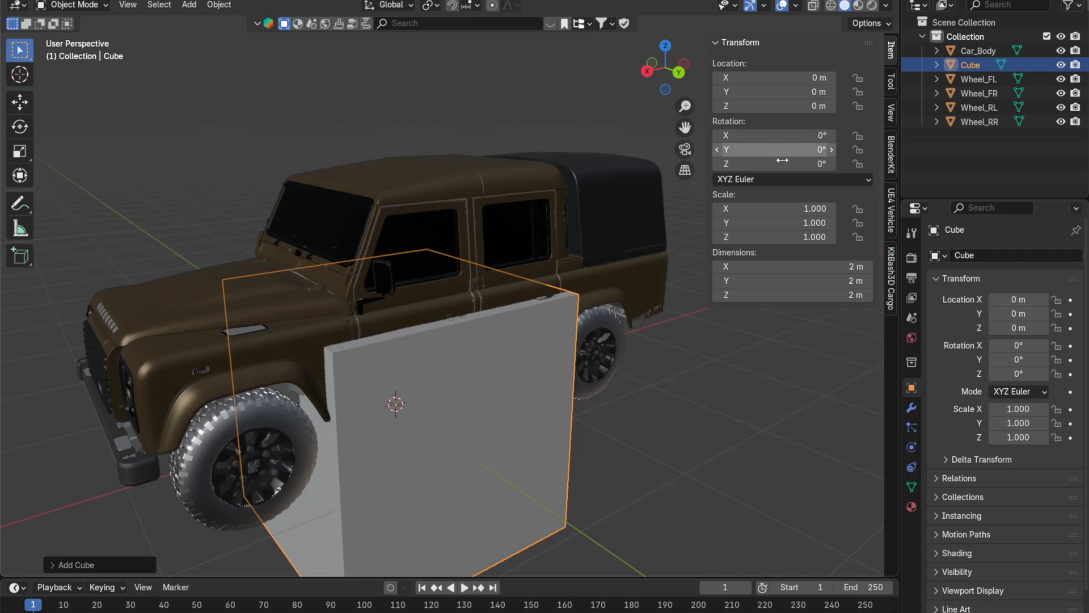
pyautogui.moveTo(756, 210); pyautogui.dragTo(758, 237)
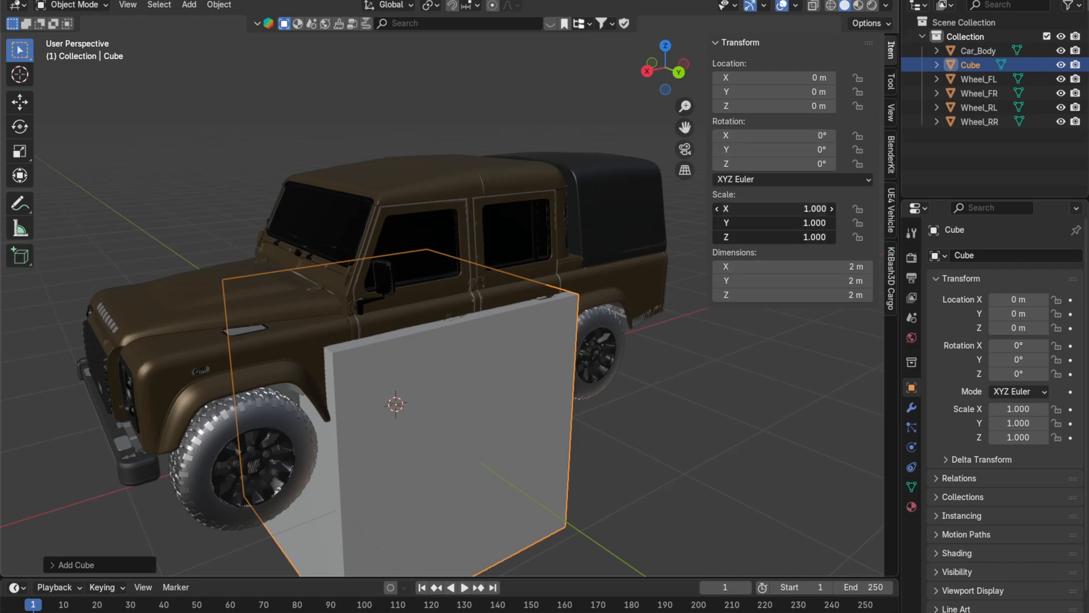
pyautogui.write('0.01')
pyautogui.press('Return')
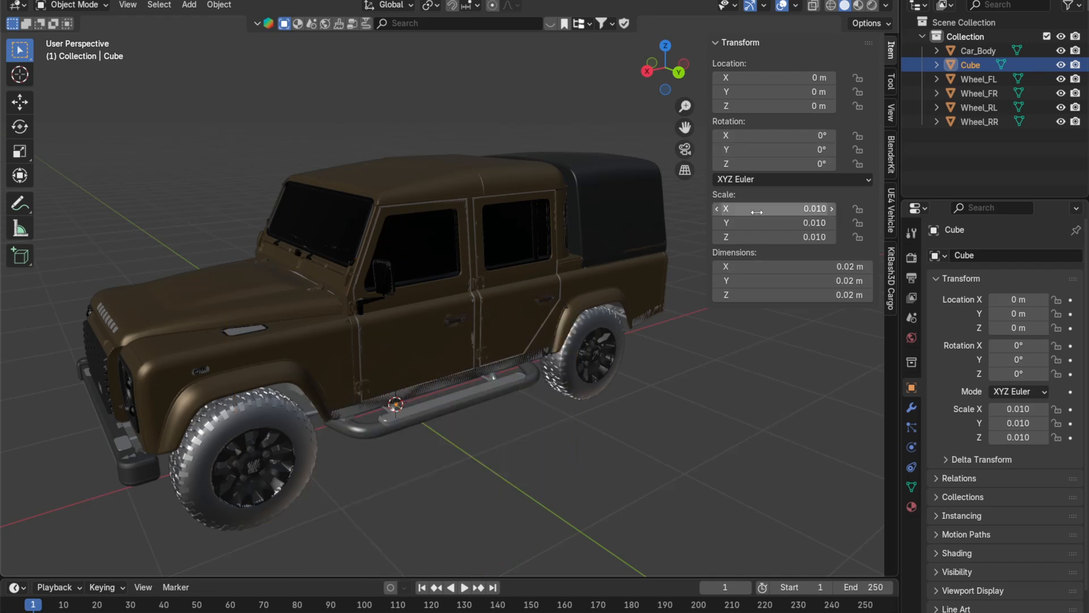
# Step: Move the small cube straight up along Z to about 0.967 m, inside the cabin between the front seats
pyautogui.moveTo(560, 246); pyautogui.dragTo(361, 364, button='middle')
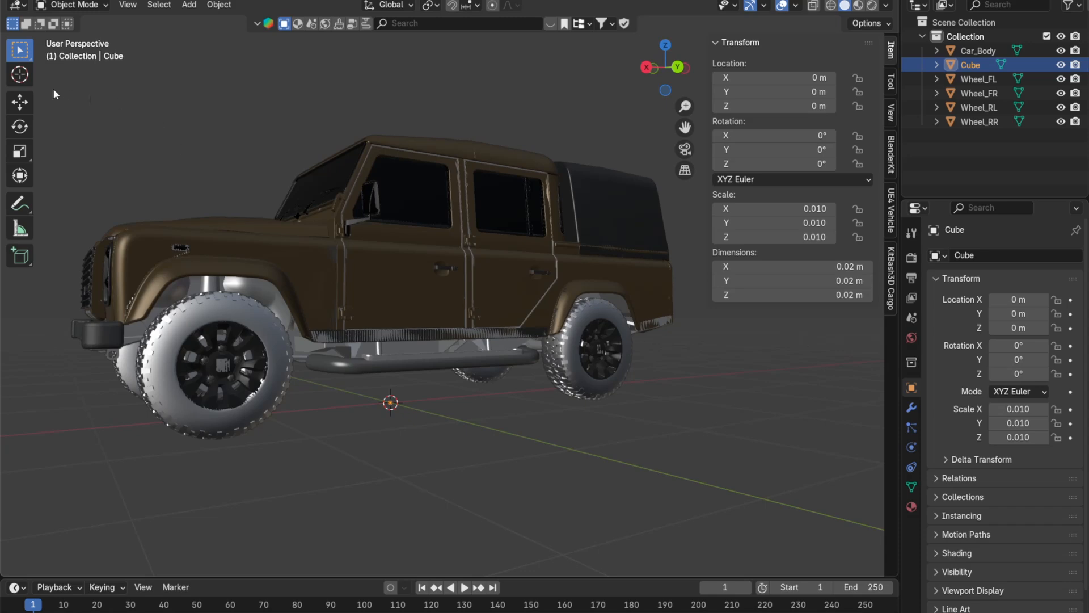
pyautogui.click(19, 102)
pyautogui.moveTo(386, 340); pyautogui.dragTo(413, 221)
pyautogui.scroll(6, 442, 302)
pyautogui.press('capslock')
pyautogui.moveTo(439, 303); pyautogui.dragTo(297, 266, button='middle')
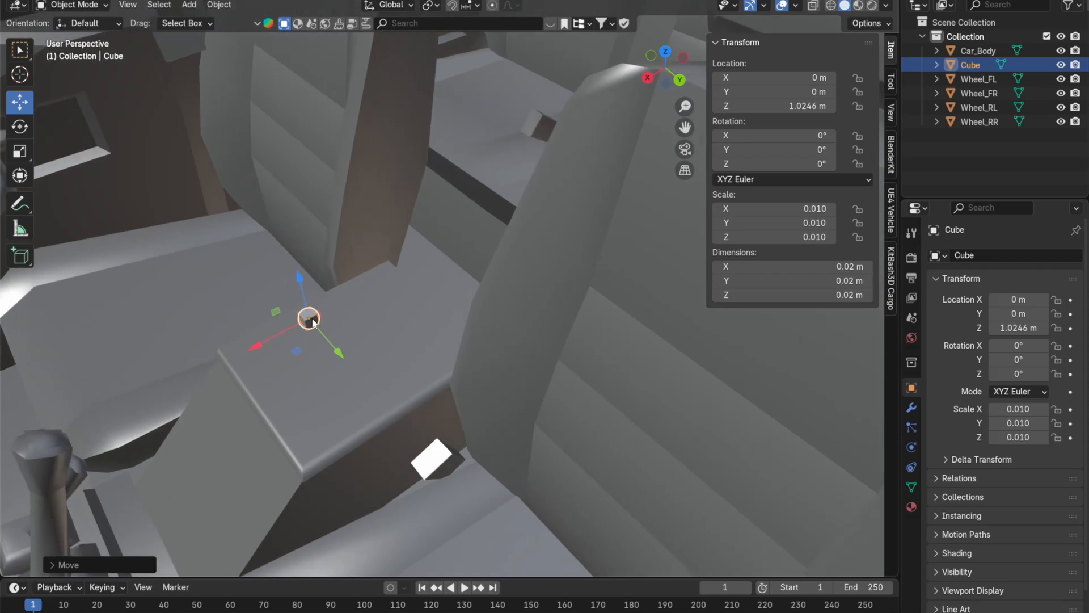
pyautogui.moveTo(299, 265); pyautogui.dragTo(307, 296)
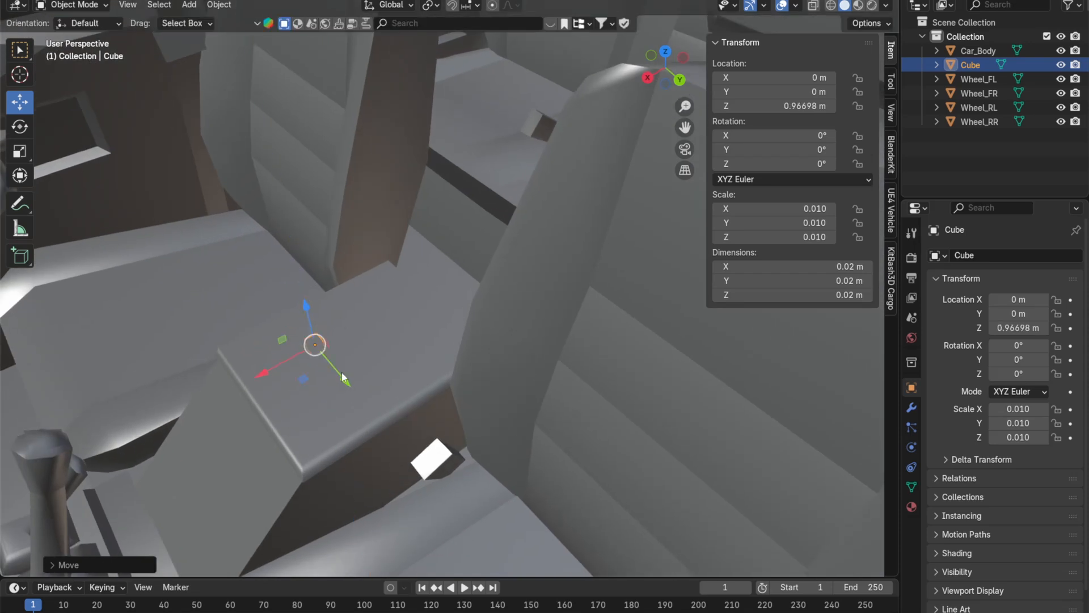
# Step: Assign the cube as the Vehicle Base in the UE4 Vehicle Base Rigging settings
pyautogui.scroll(-10, 433, 345)
pyautogui.moveTo(461, 328); pyautogui.dragTo(493, 358, button='middle')
pyautogui.scroll(-2, 480, 303)
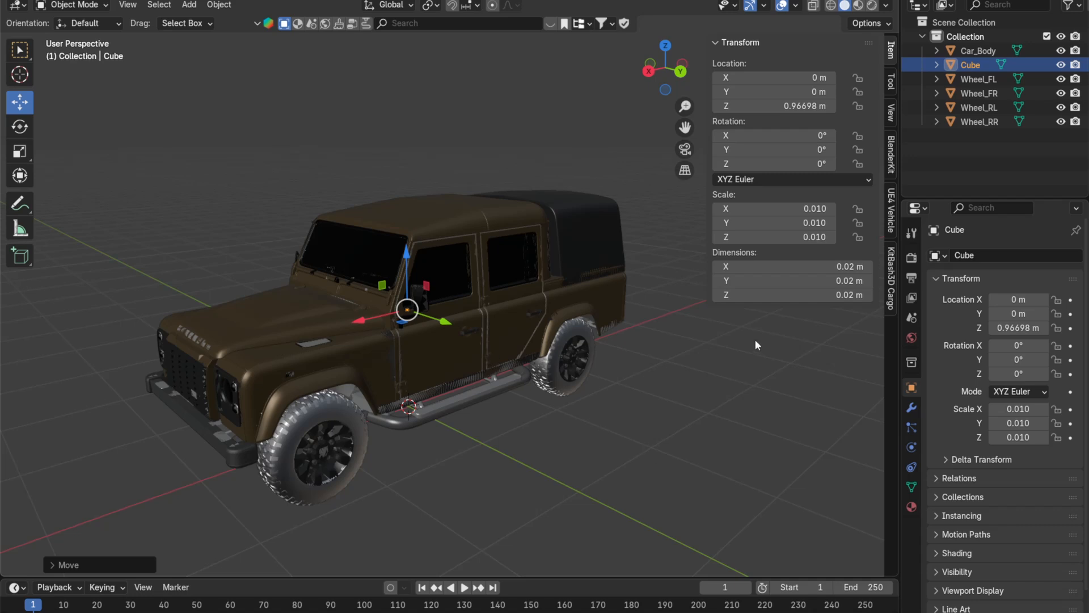
pyautogui.click(893, 211)
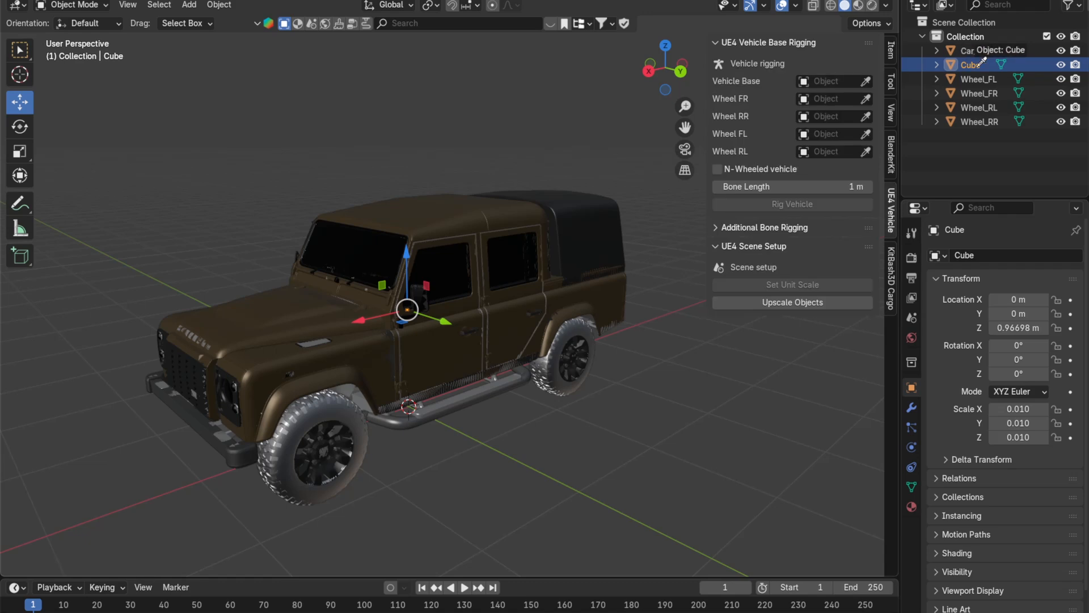
pyautogui.click(979, 65)
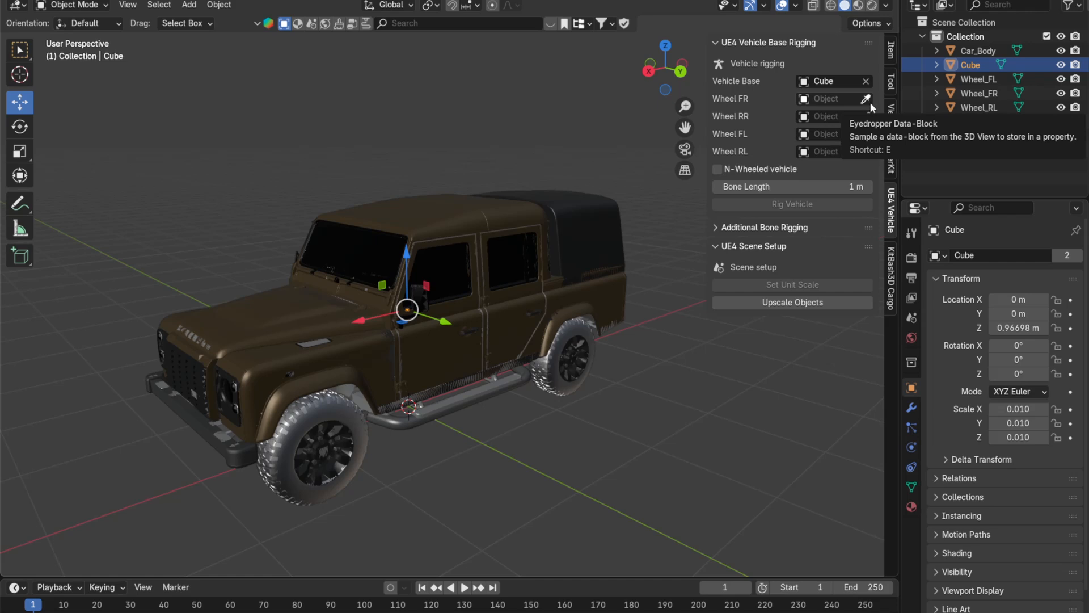
# Step: Assign Wheel_FR, Wheel_RR, Wheel_FL and Wheel_RL to their matching wheel slots in the vehicle rigging settings
pyautogui.moveTo(576, 305); pyautogui.dragTo(595, 341, button='middle')
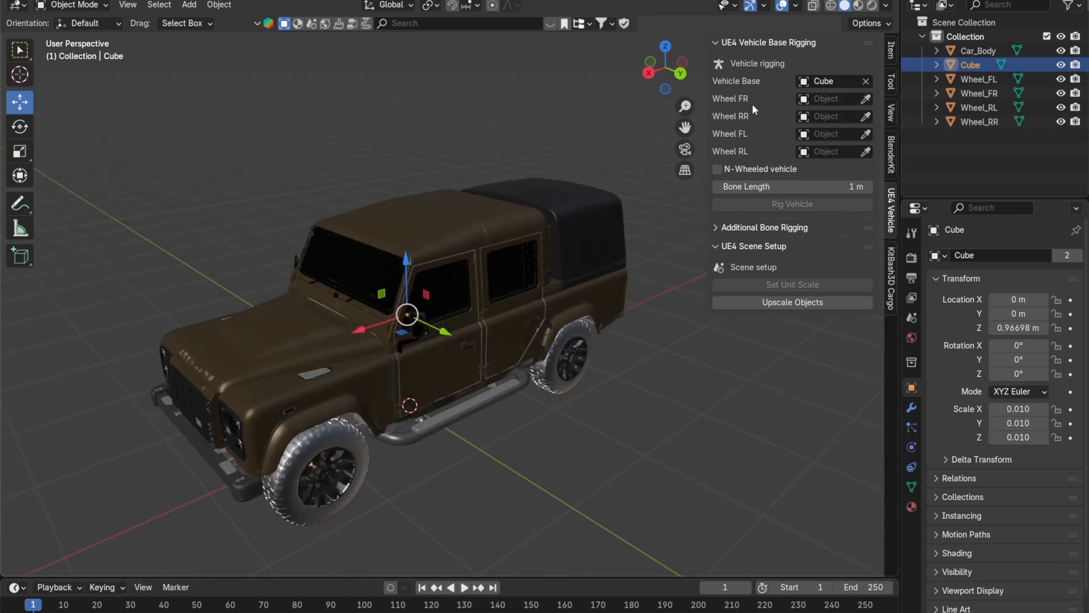
pyautogui.click(866, 99)
pyautogui.click(985, 93)
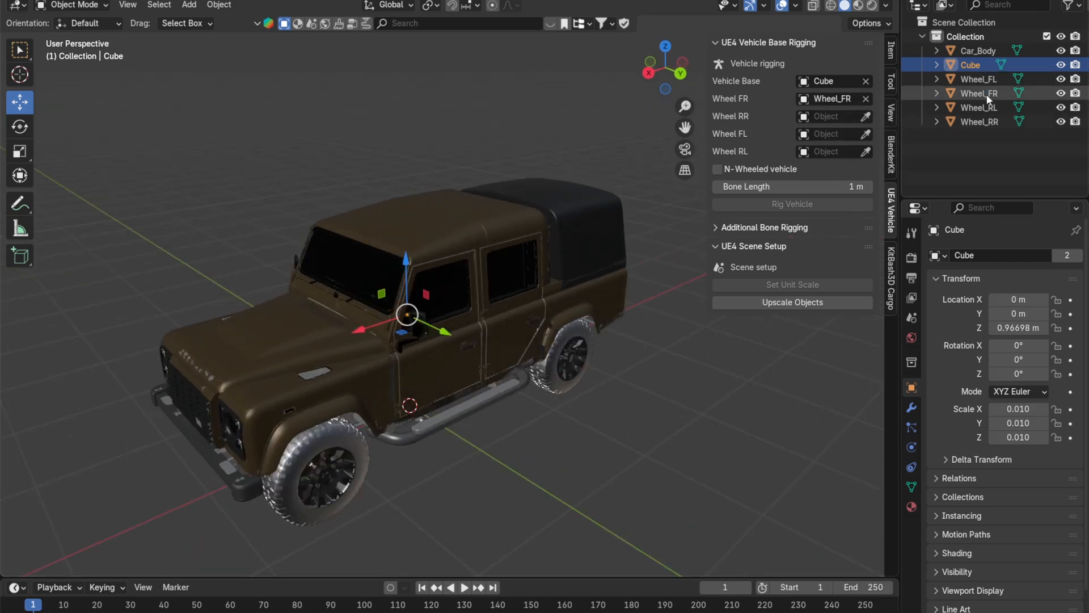
pyautogui.click(865, 116)
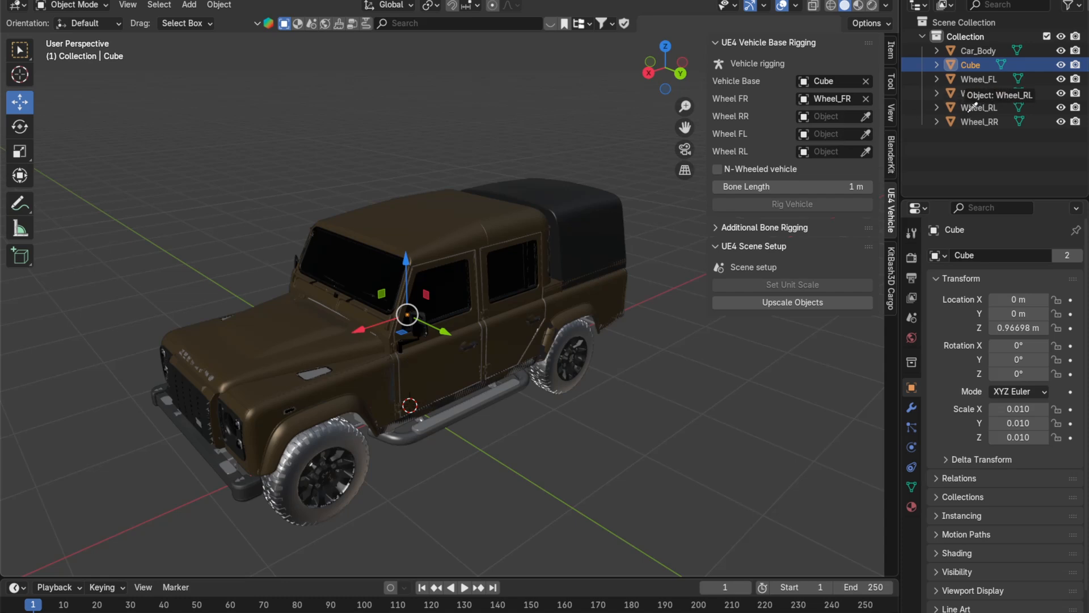
pyautogui.click(980, 121)
pyautogui.click(866, 134)
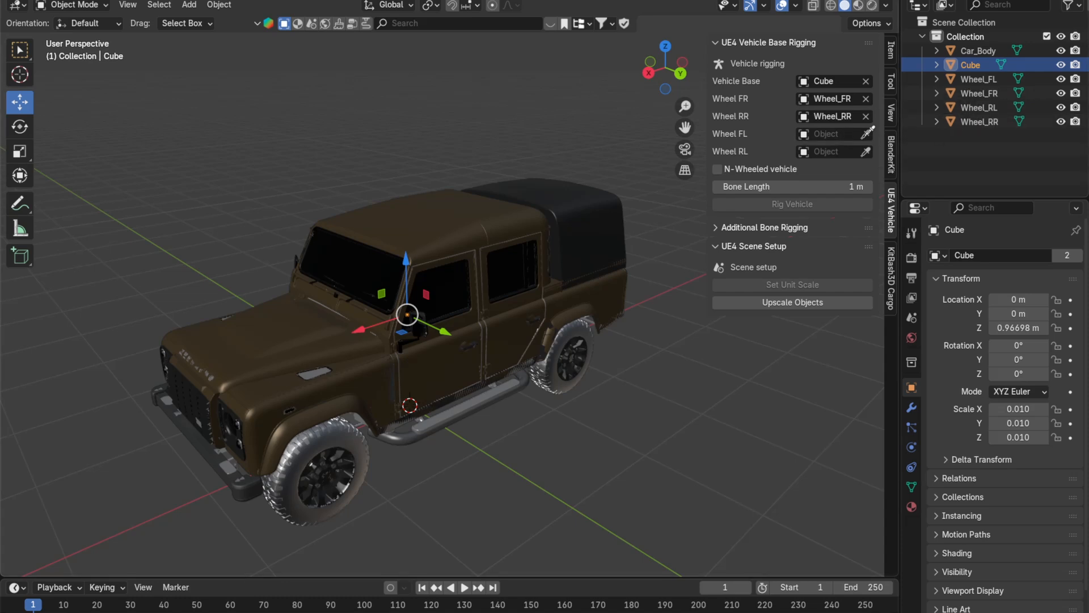
pyautogui.click(980, 79)
pyautogui.click(866, 151)
pyautogui.click(1004, 108)
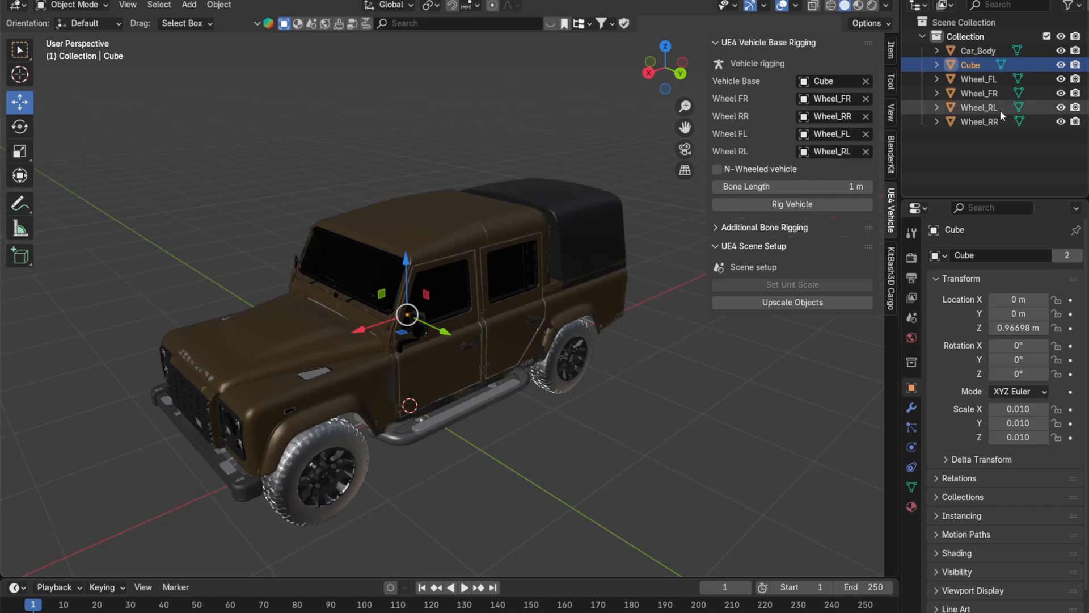
# Step: Rig the vehicle with the assigned base and wheels, and switch from Pose Mode to Object Mode
pyautogui.moveTo(630, 254)
pyautogui.mouseDown(button='middle')
pyautogui.moveTo(567, 257)
pyautogui.moveTo(627, 247)
pyautogui.mouseUp(button='middle')
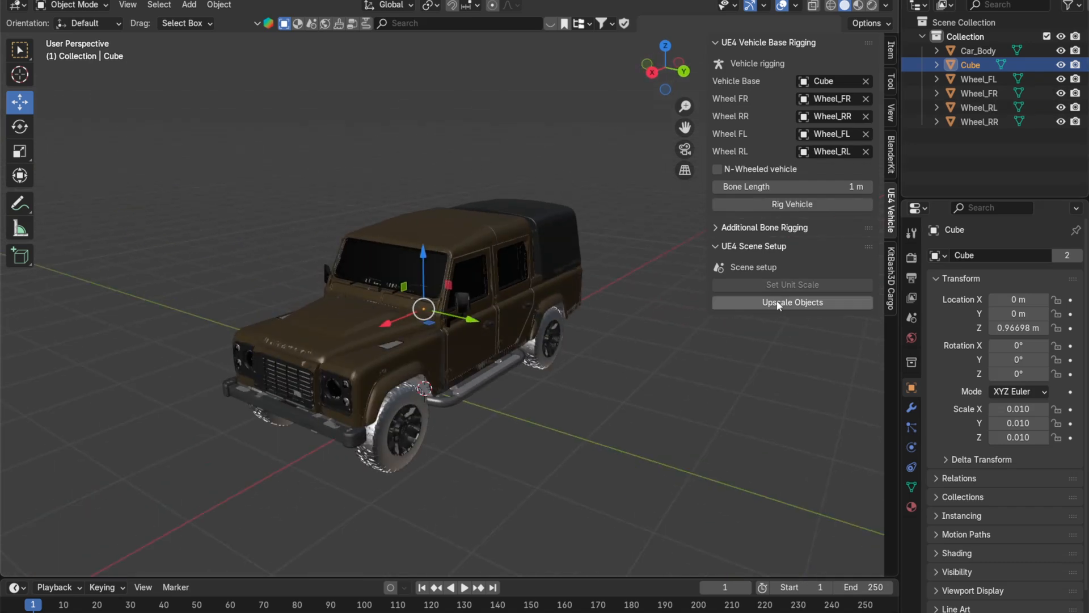
pyautogui.click(763, 206)
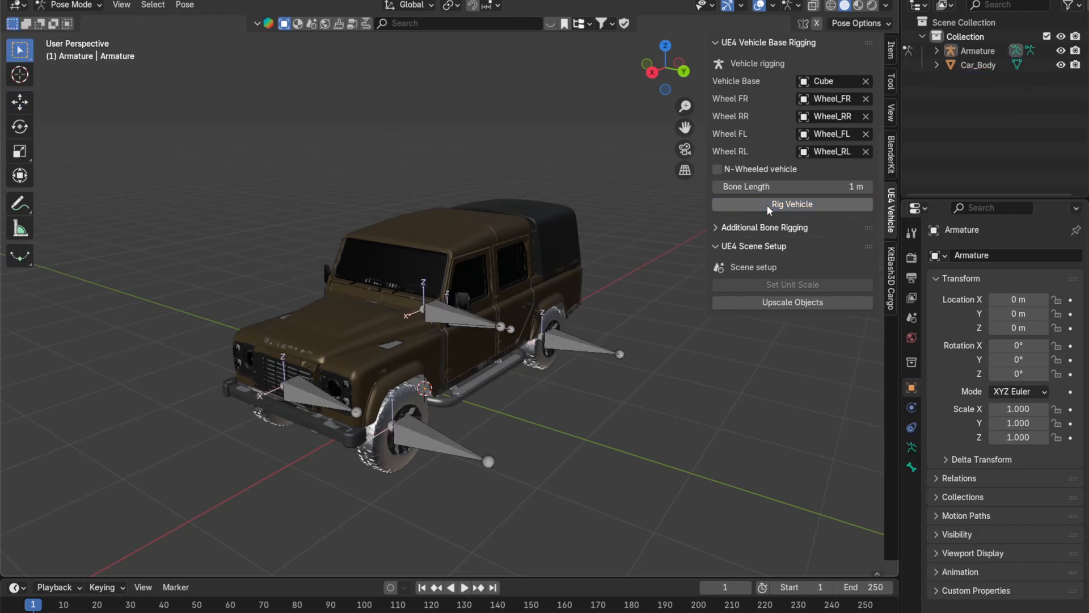
pyautogui.moveTo(505, 359); pyautogui.dragTo(446, 375, button='middle')
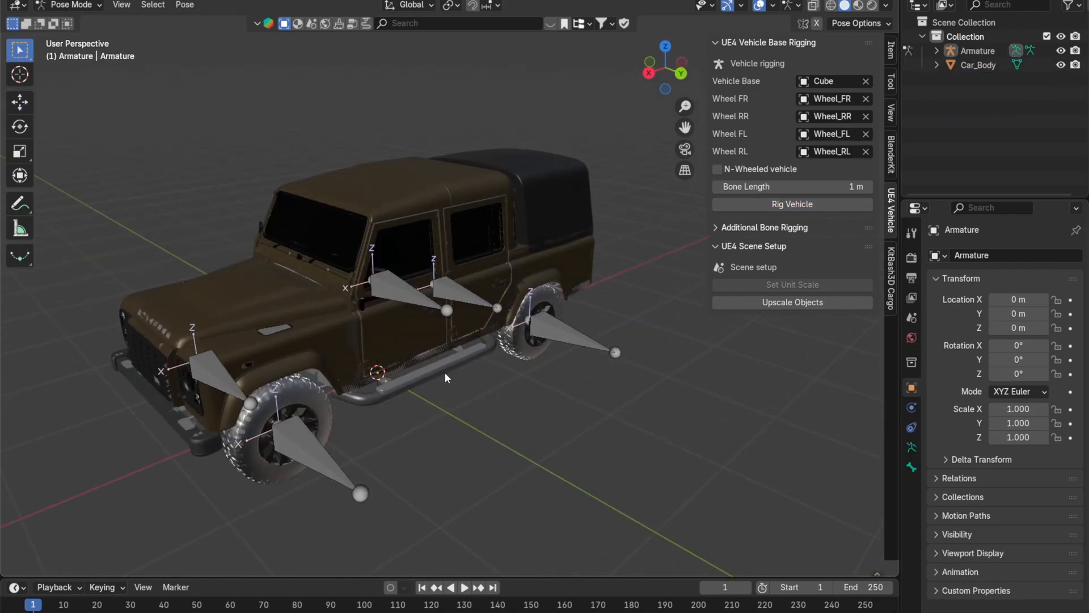
pyautogui.click(68, 4)
pyautogui.click(67, 21)
pyautogui.keyDown('shift'); pyautogui.moveTo(470, 356); pyautogui.dragTo(543, 330, button='middle'); pyautogui.keyUp('shift')
pyautogui.scroll(1, 561, 369)
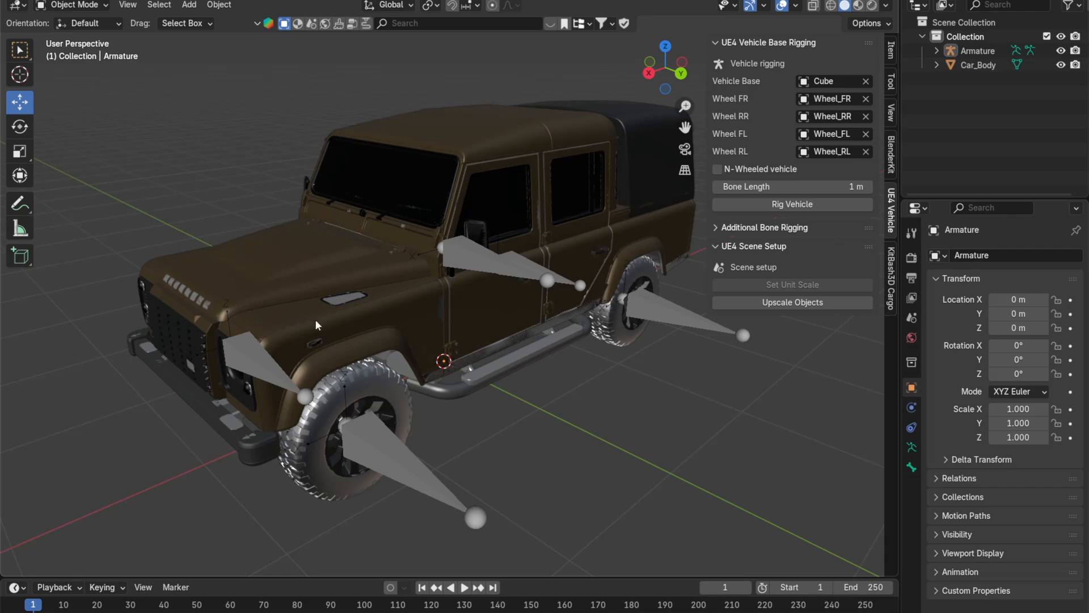
# Step: Enter Edit Mode on the armature and duplicate the Root bone in place
pyautogui.click(271, 277)
pyautogui.moveTo(271, 277); pyautogui.dragTo(489, 302, button='middle')
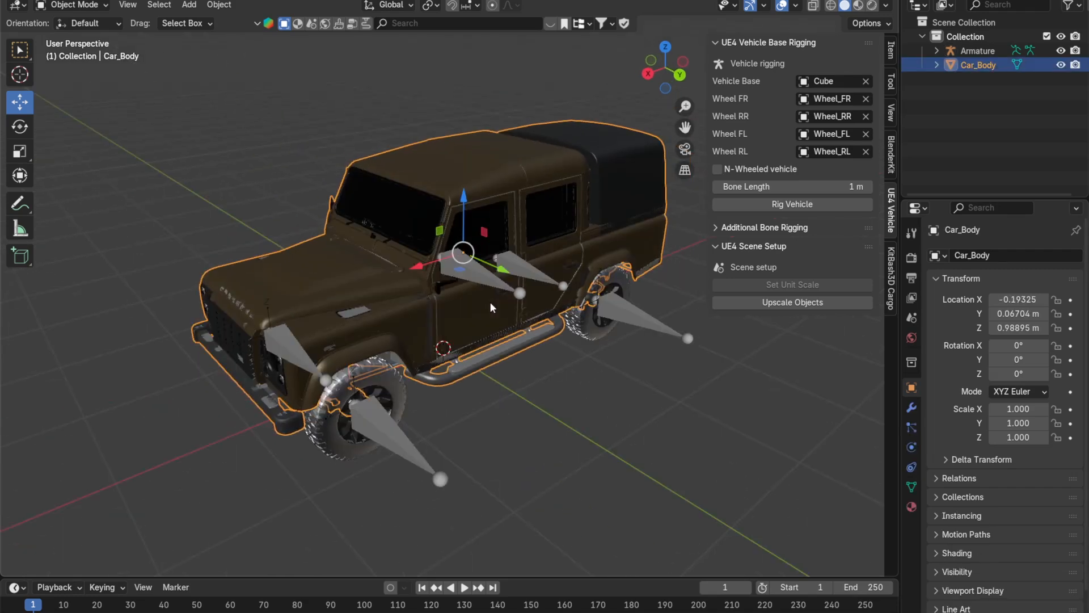
pyautogui.click(475, 270)
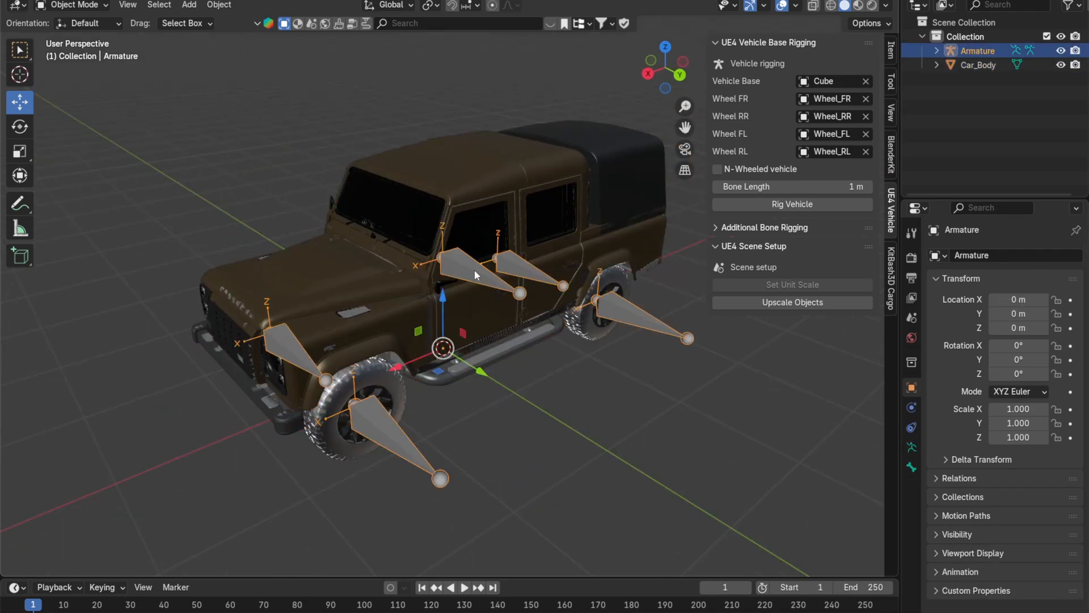
pyautogui.press('Tab')
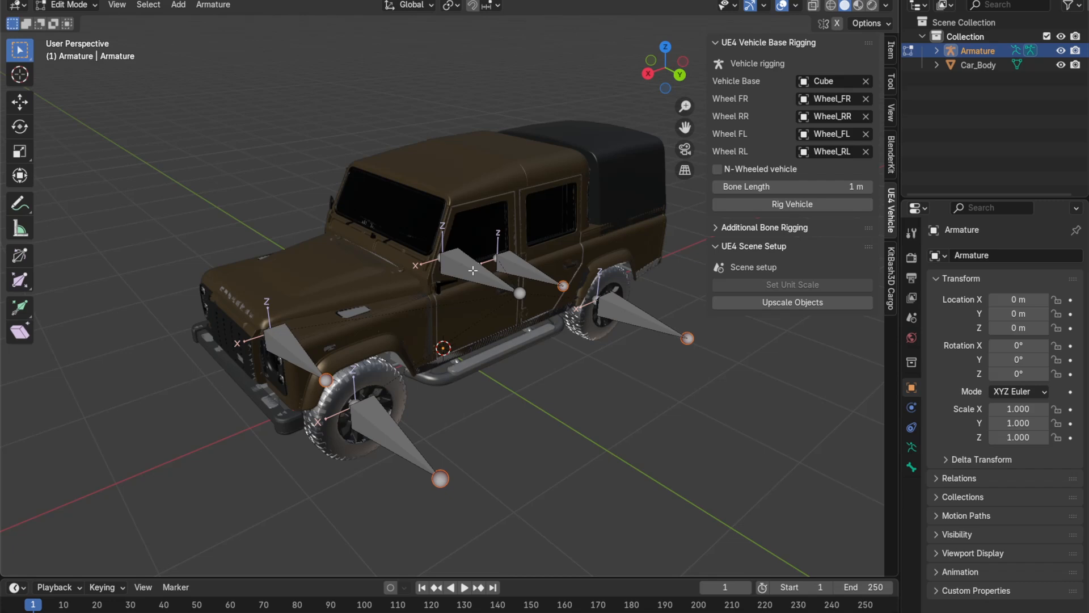
pyautogui.click(473, 270)
pyautogui.scroll(5, 473, 270)
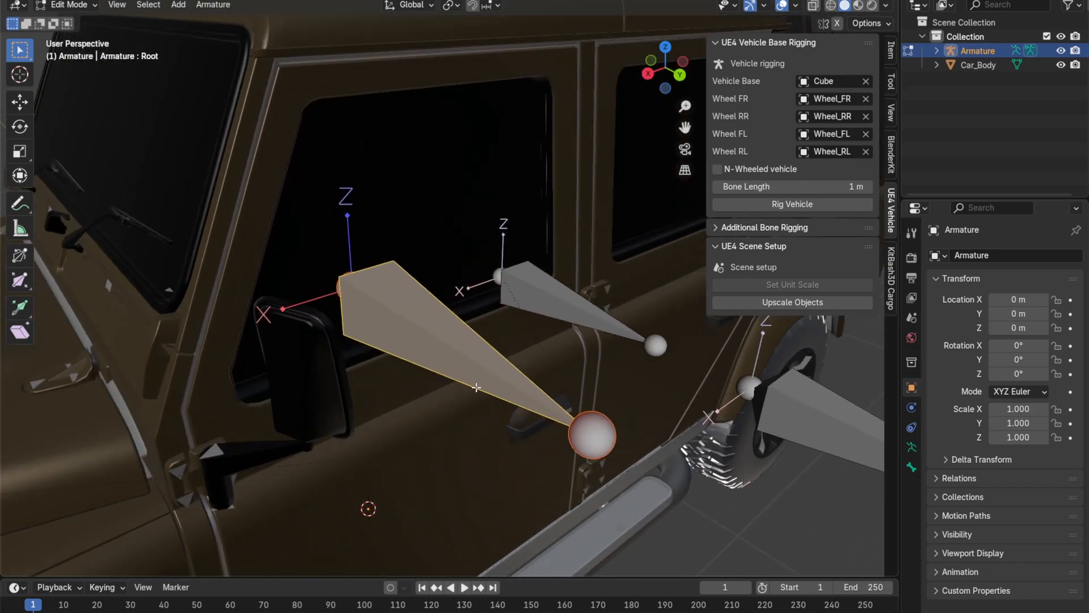
pyautogui.scroll(-3, 531, 367)
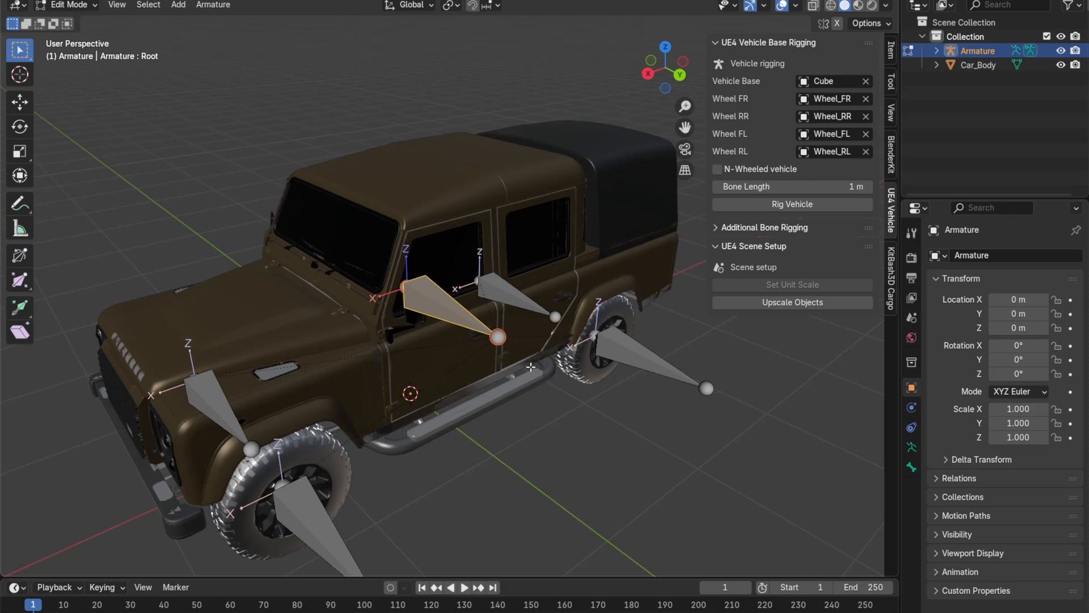
pyautogui.hotkey('shift', 'd')
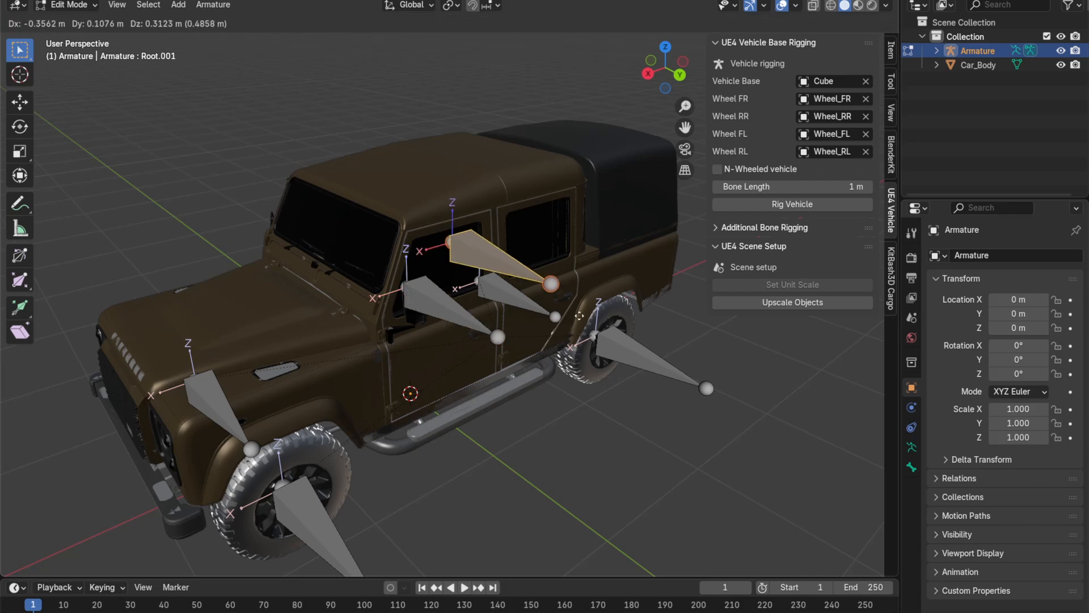
pyautogui.rightClick(552, 375)
# Step: Rename the duplicated Root bone to BODY
pyautogui.scroll(2, 552, 375)
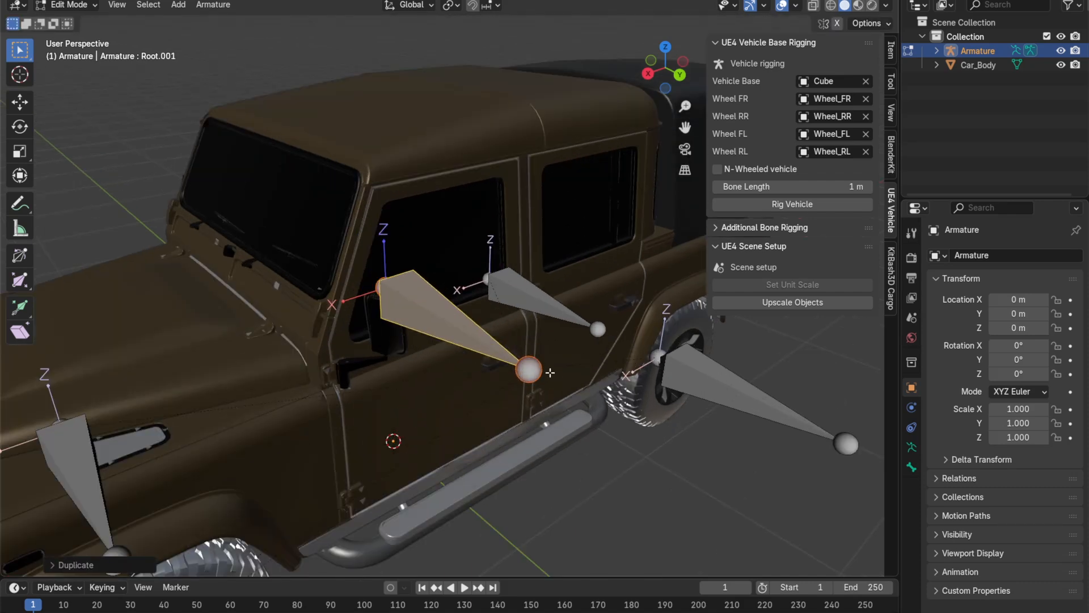
pyautogui.press('F2')
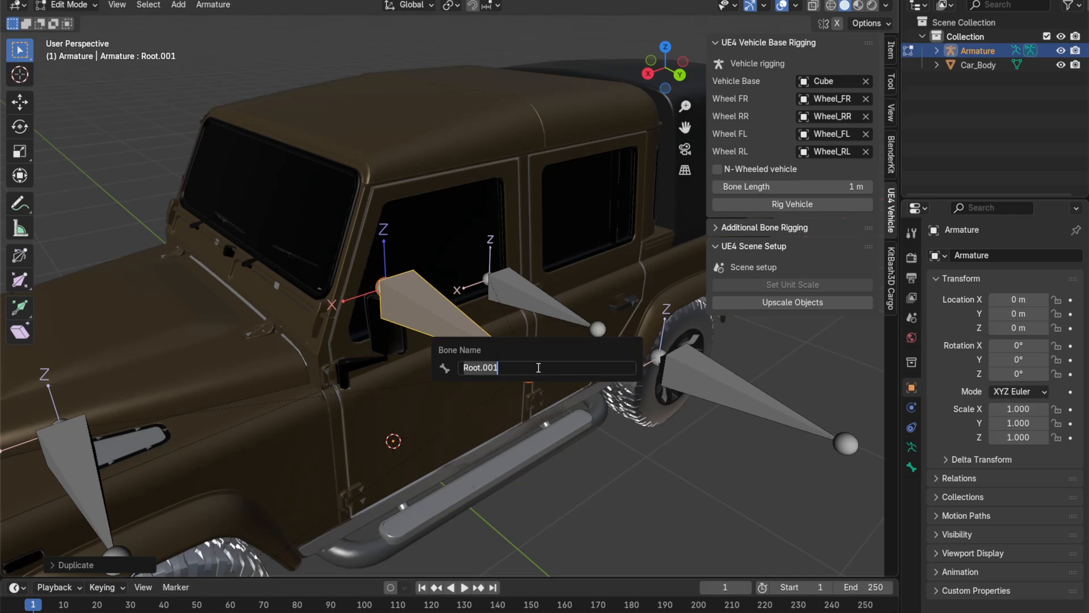
pyautogui.write('BODY')
pyautogui.press('Return')
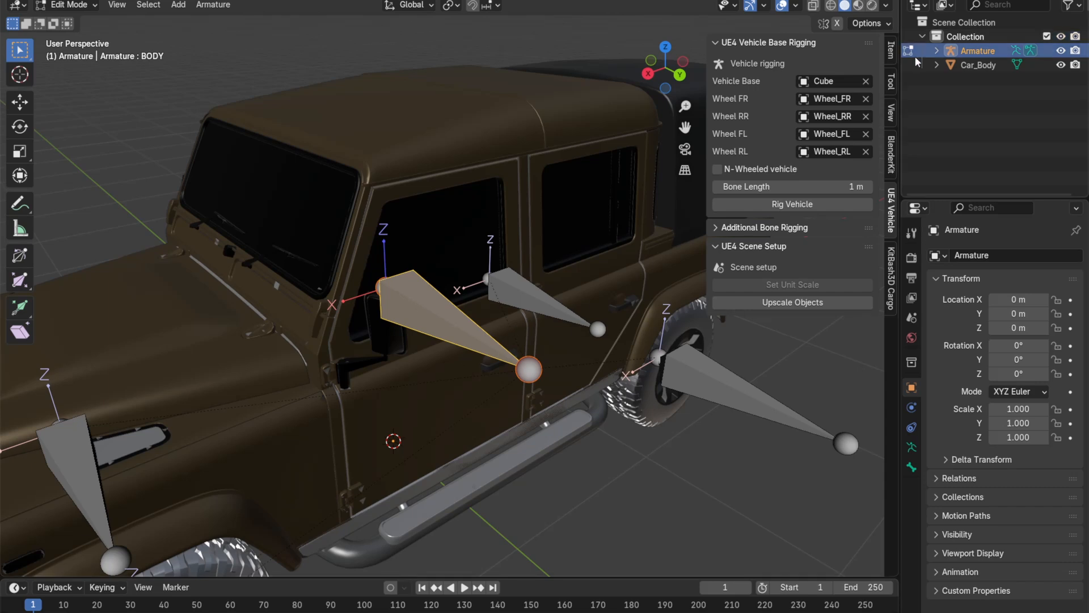
# Step: Expand the armature's hierarchy in the outliner to show the Root bone's wheel bones and the BODY bone
pyautogui.click(936, 64)
pyautogui.click(936, 64)
pyautogui.click(937, 50)
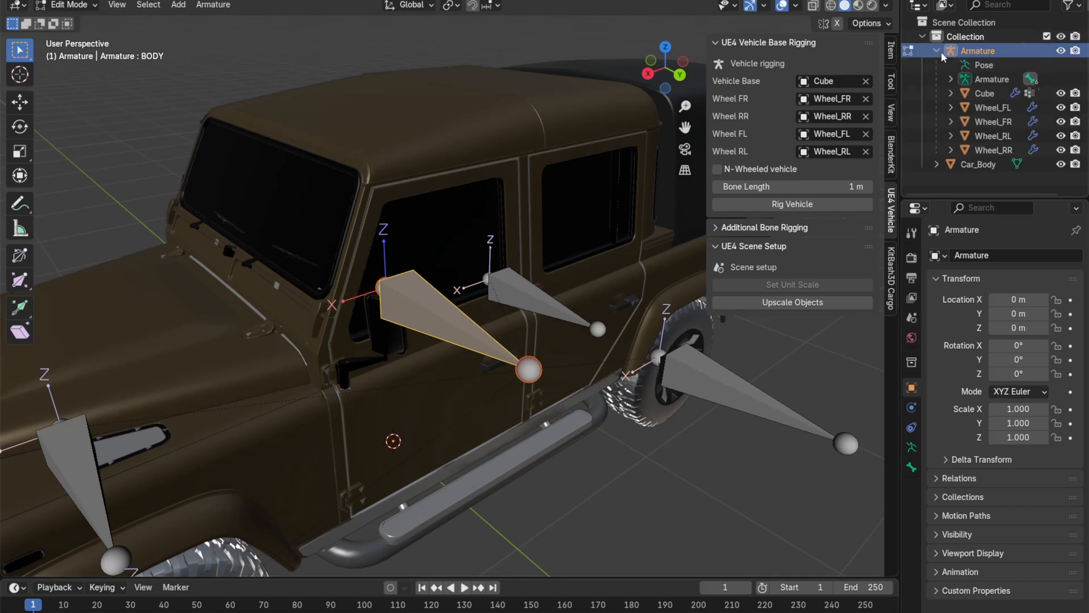
pyautogui.click(951, 79)
pyautogui.click(987, 109)
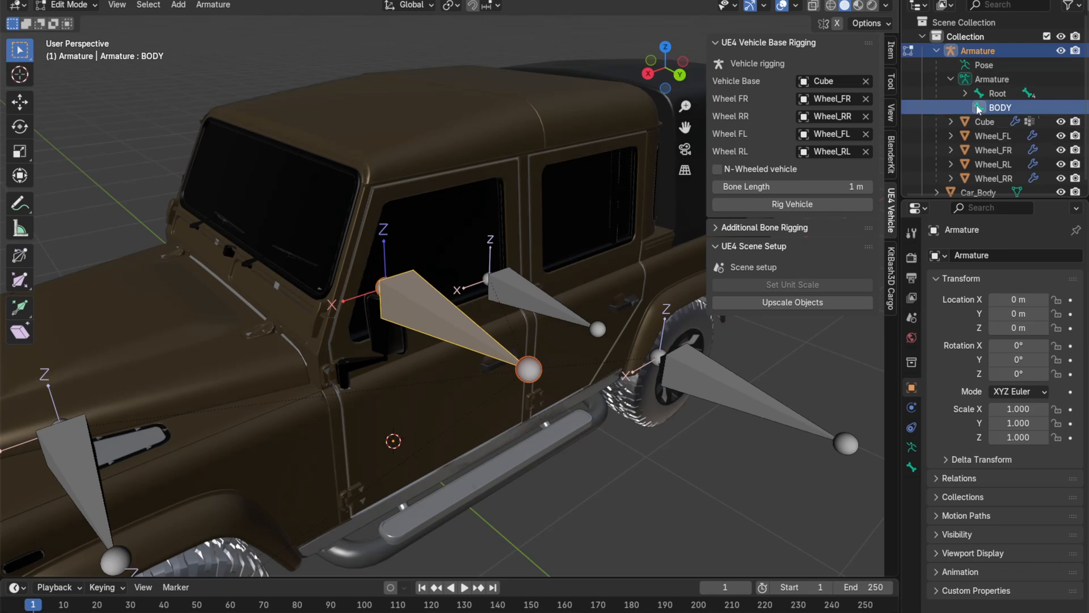
pyautogui.click(965, 93)
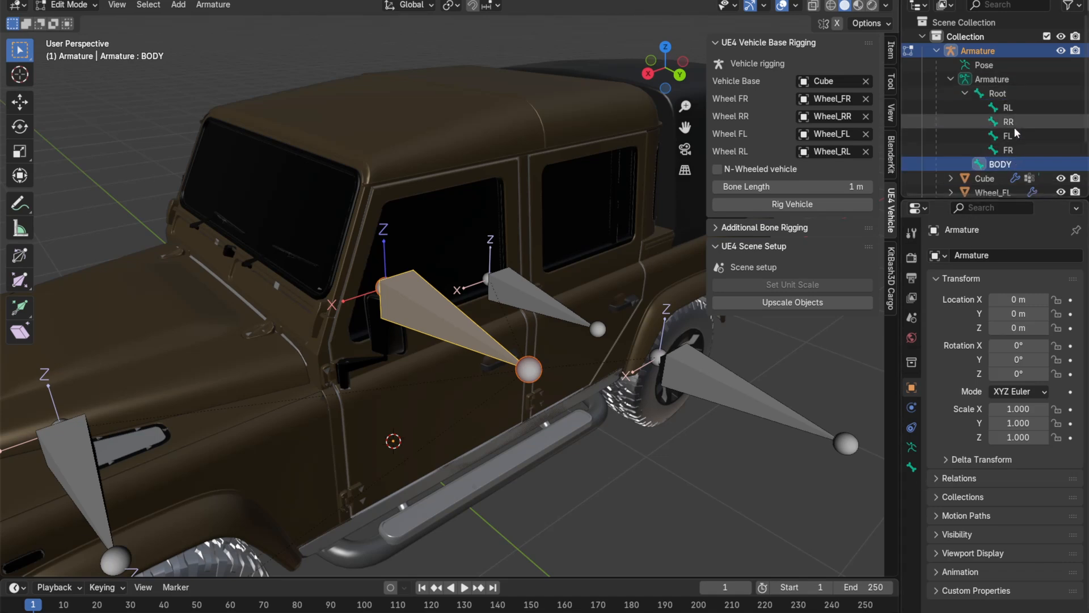
# Step: Set the Root bone as the parent of the BODY bone in its bone relations
pyautogui.click(912, 467)
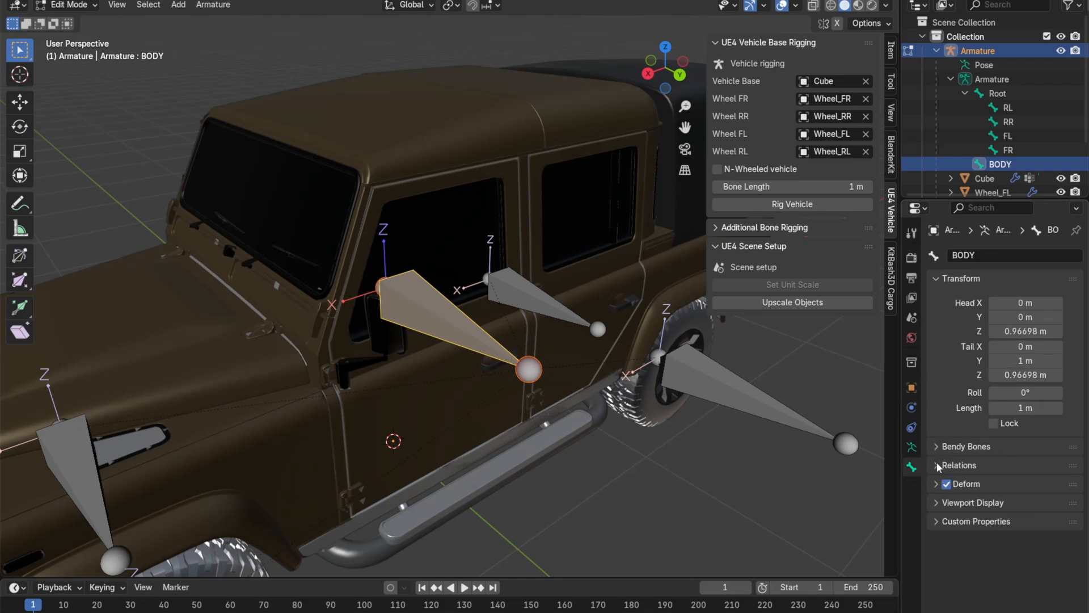
pyautogui.click(958, 465)
pyautogui.scroll(-2, 1008, 471)
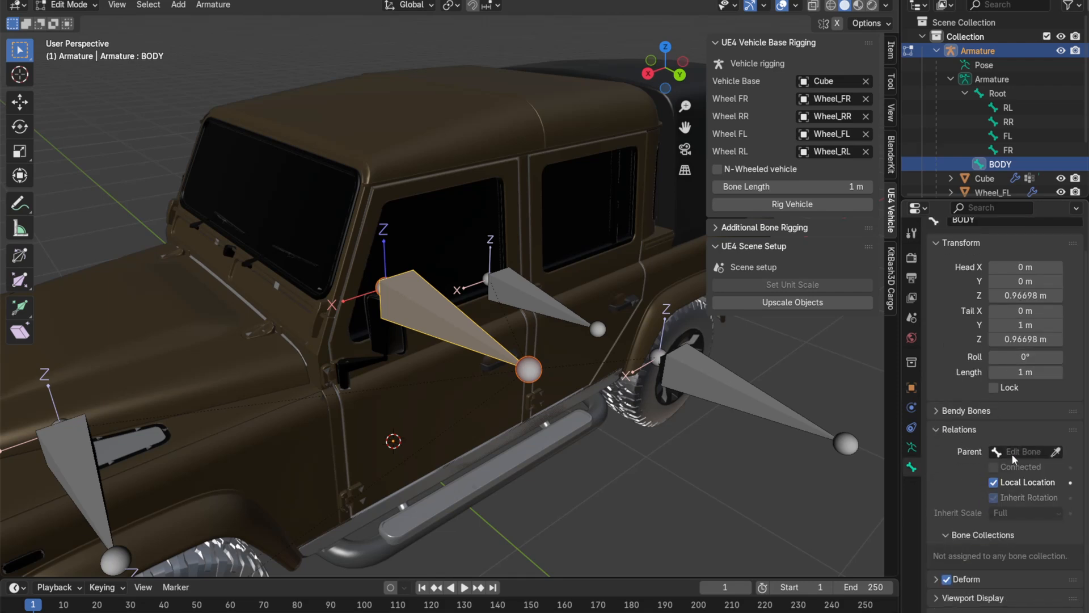
pyautogui.click(1012, 451)
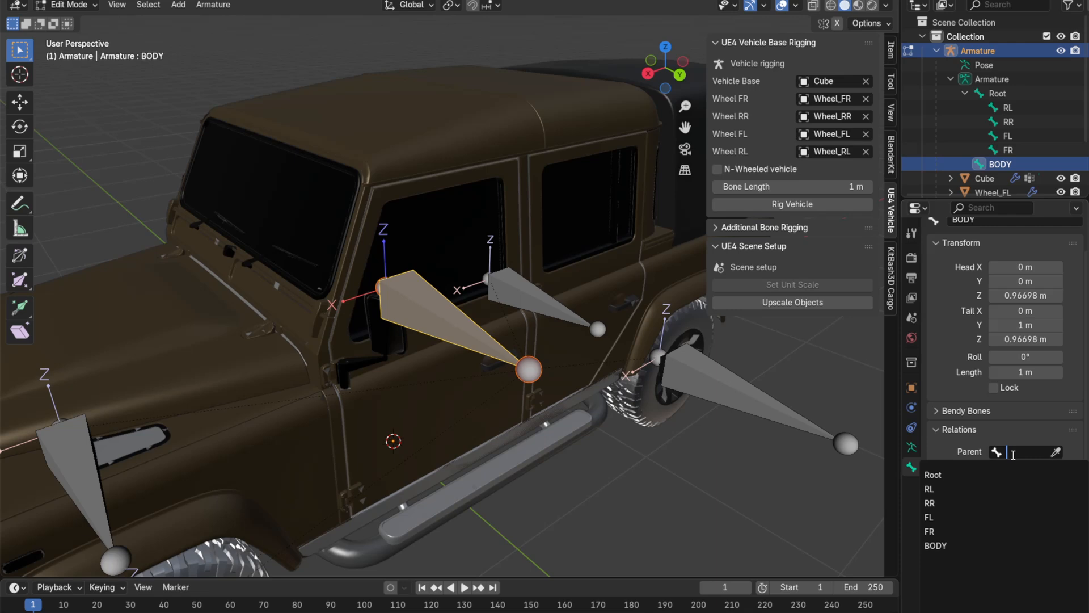
pyautogui.click(938, 474)
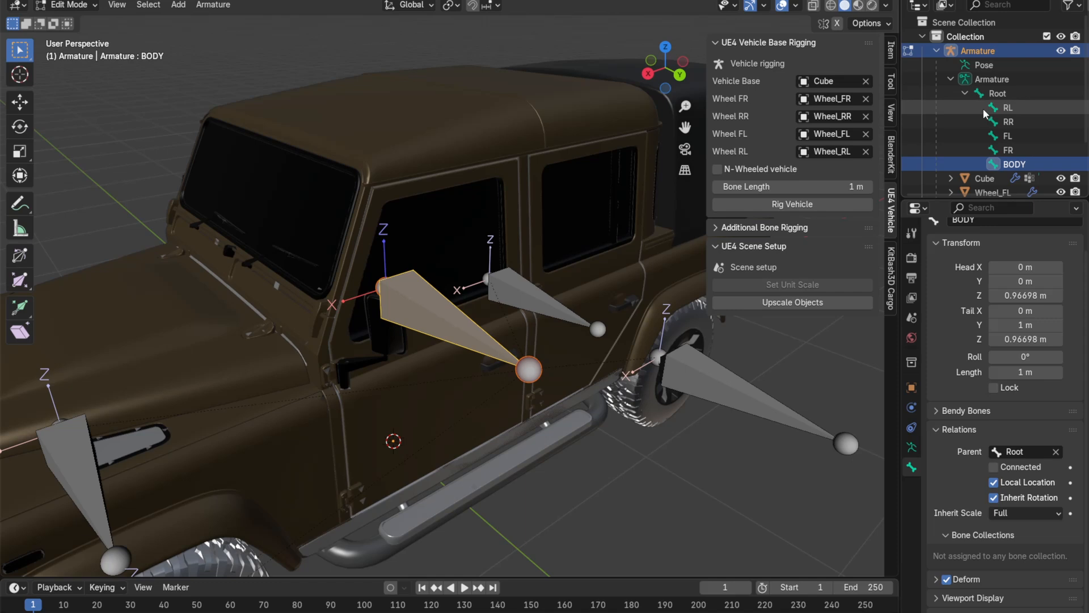
pyautogui.click(994, 93)
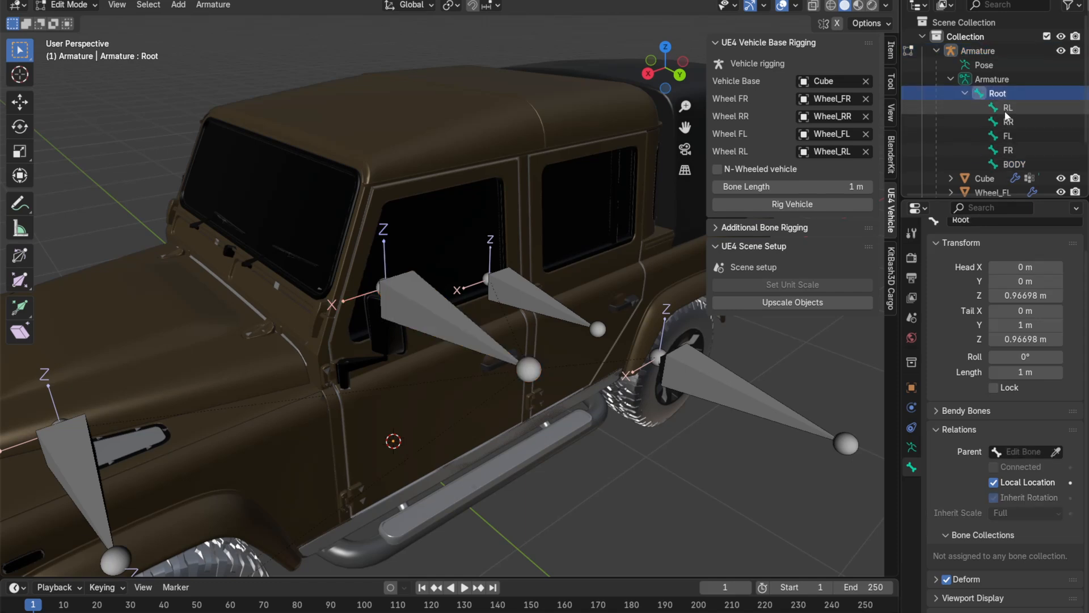
# Step: Switch the armature to Object Mode, select the Car_Body mesh and enter Edit Mode on it
pyautogui.scroll(-4, 483, 346)
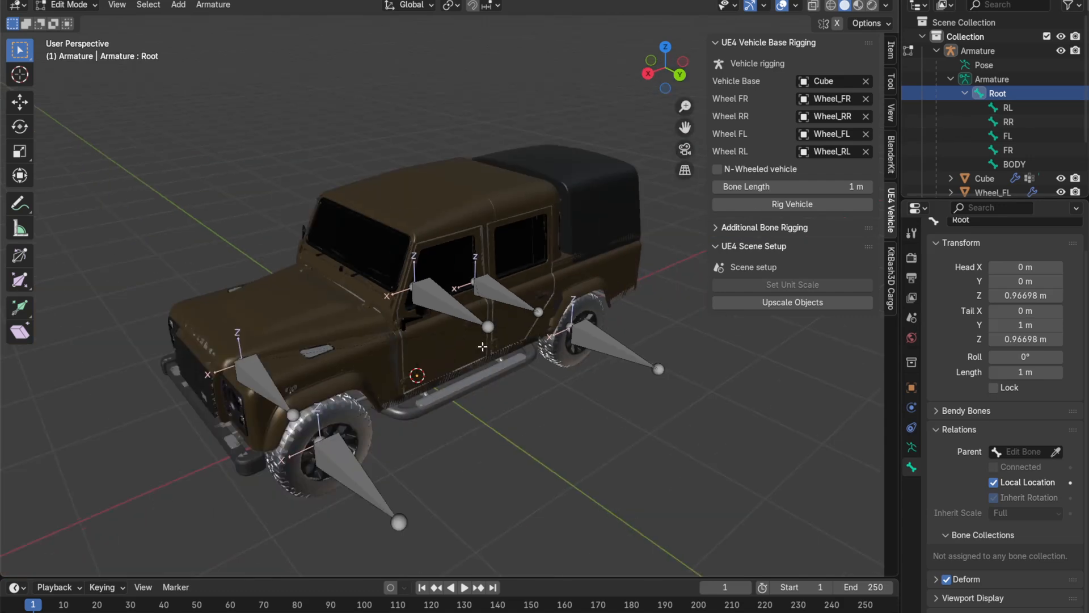
pyautogui.moveTo(526, 338); pyautogui.dragTo(434, 294, button='middle')
pyautogui.scroll(1, 501, 340)
pyautogui.click(67, 6)
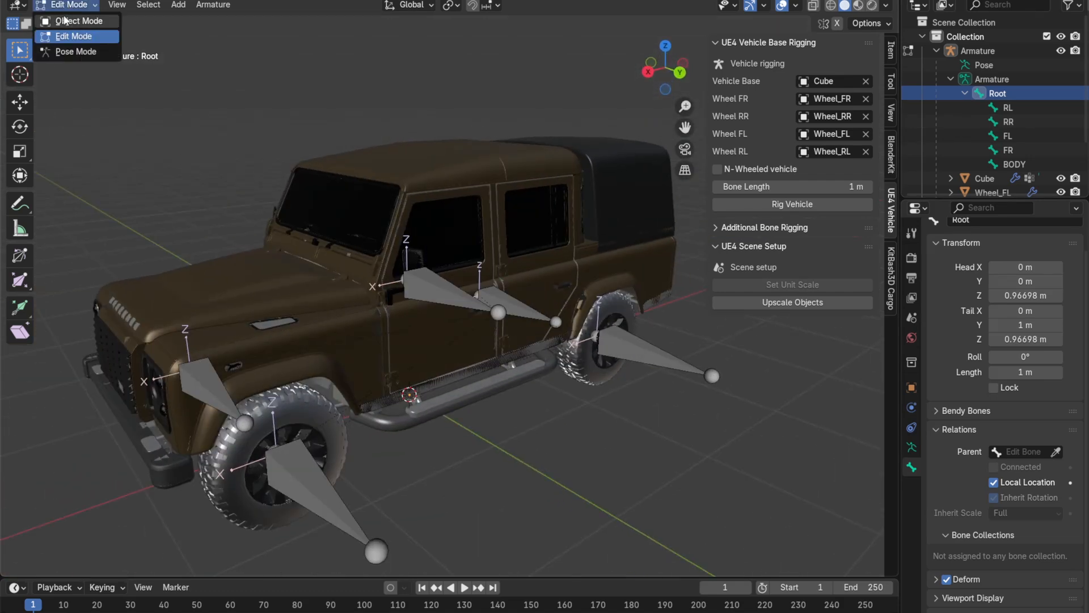
pyautogui.click(66, 20)
pyautogui.click(245, 285)
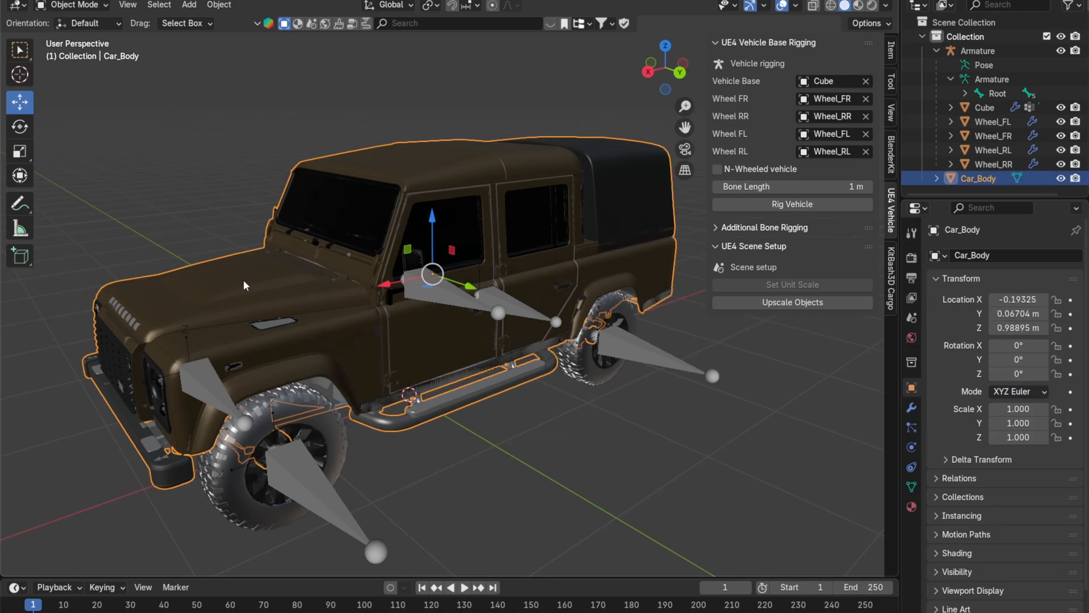
pyautogui.press('Tab')
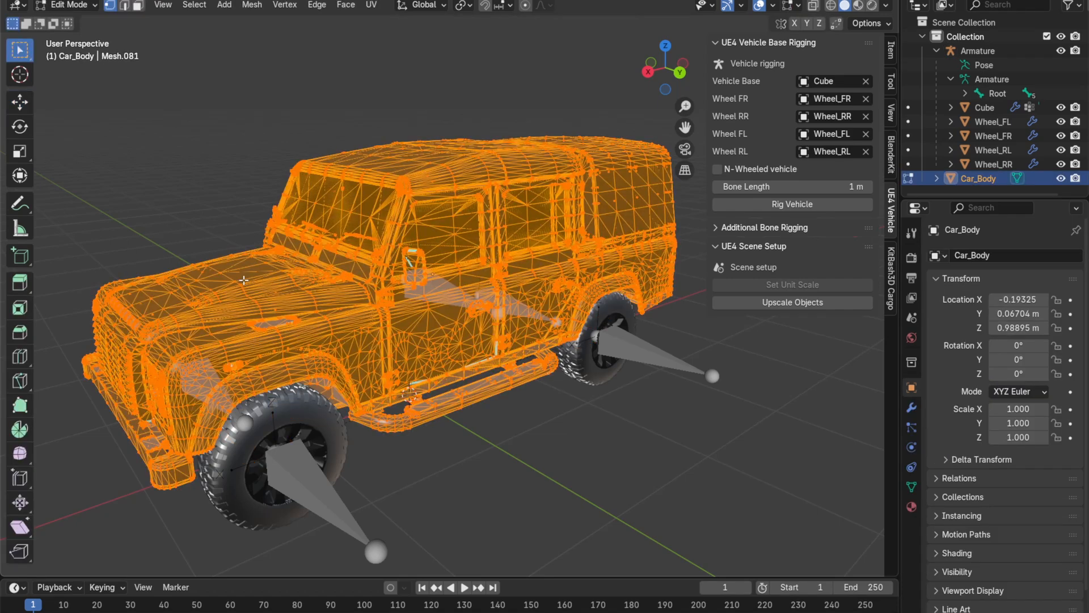
# Step: Add a vertex group to Car_Body, name it BODY and keep all of the mesh's vertices selected
pyautogui.click(911, 486)
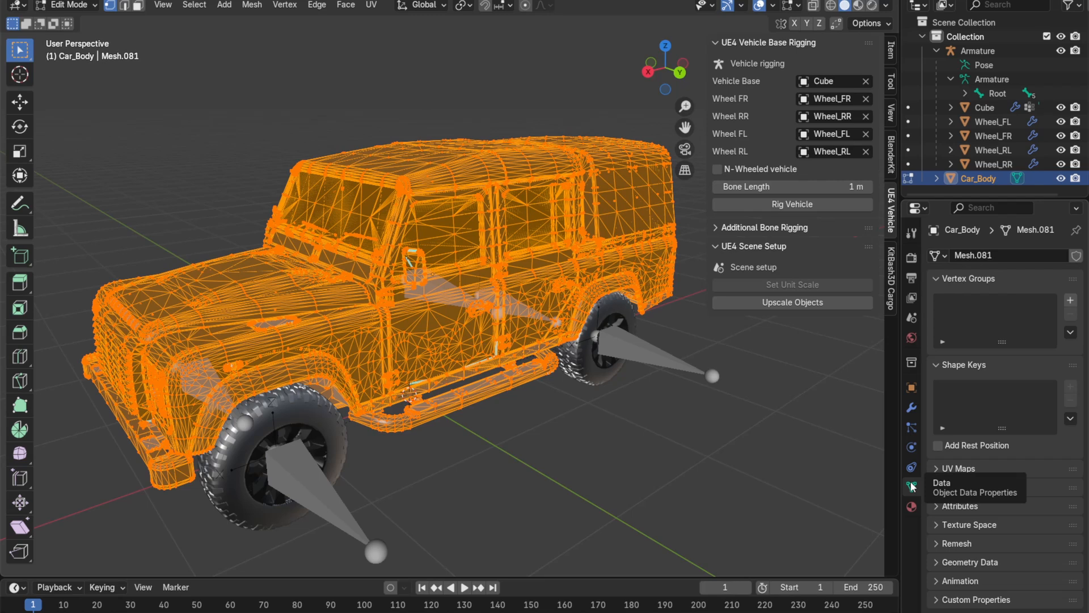
pyautogui.click(1071, 302)
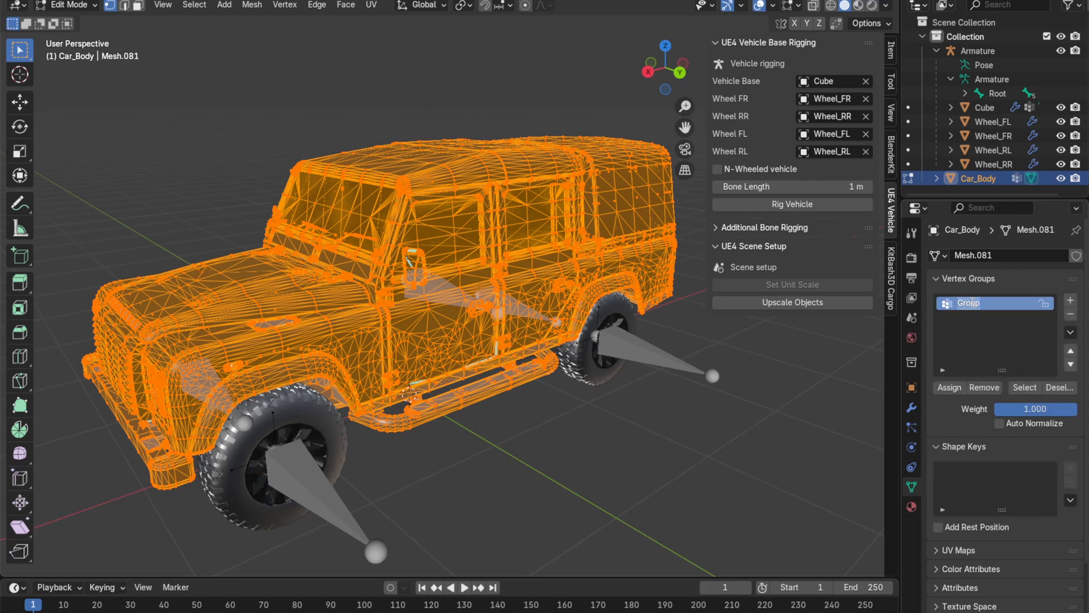
pyautogui.doubleClick(970, 302)
pyautogui.write('BODY')
pyautogui.press('Return')
pyautogui.press('a')
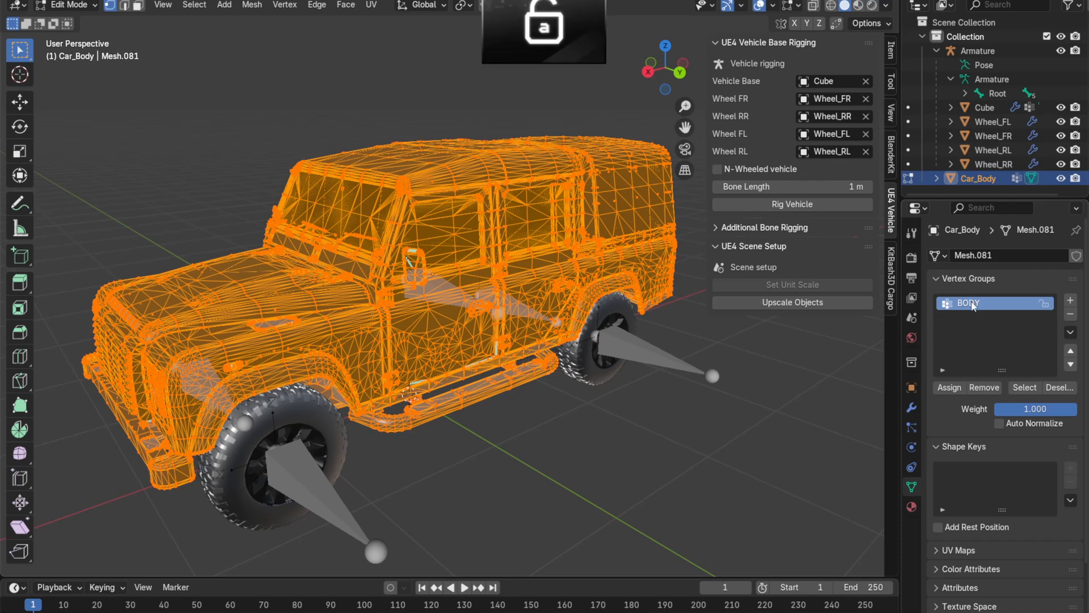
# Step: Rename the vertex group as body, assign all selected vertices to it at weight 1.000, and return to Object Mode
pyautogui.press('F2')
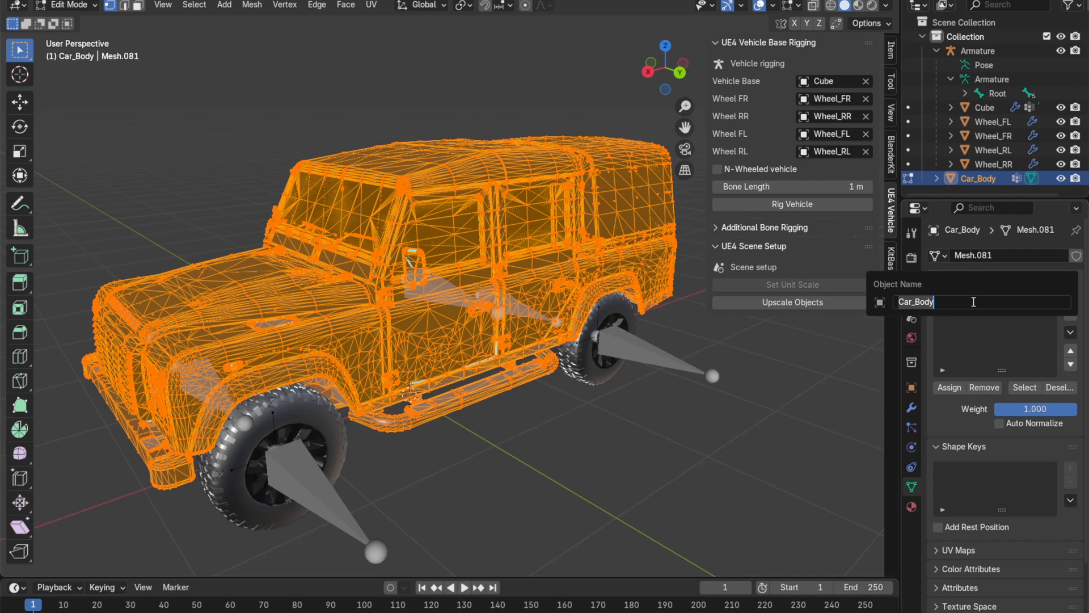
pyautogui.press('Escape')
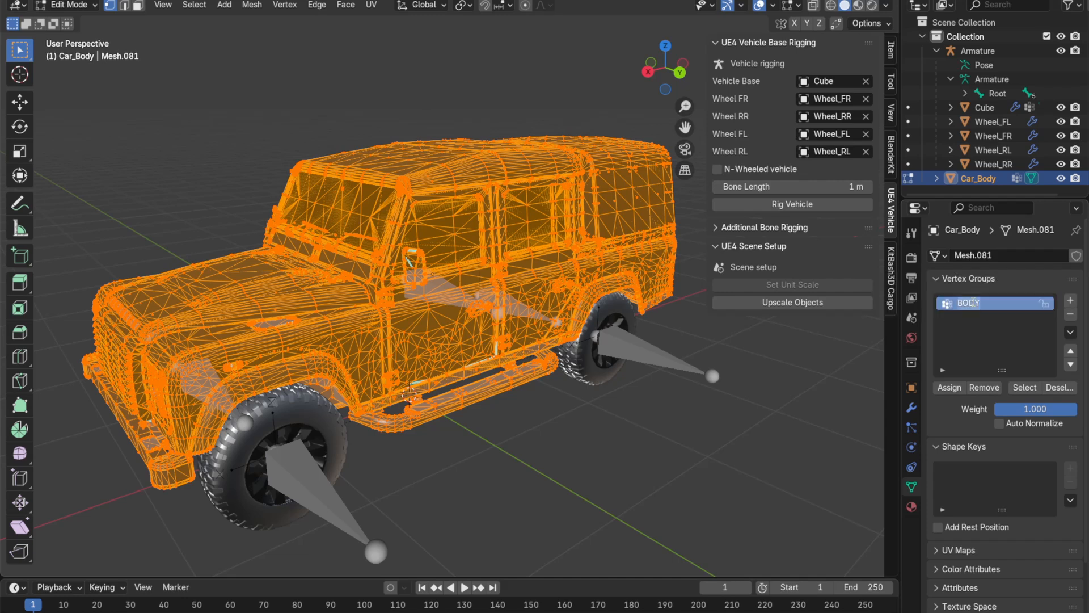
pyautogui.write('body')
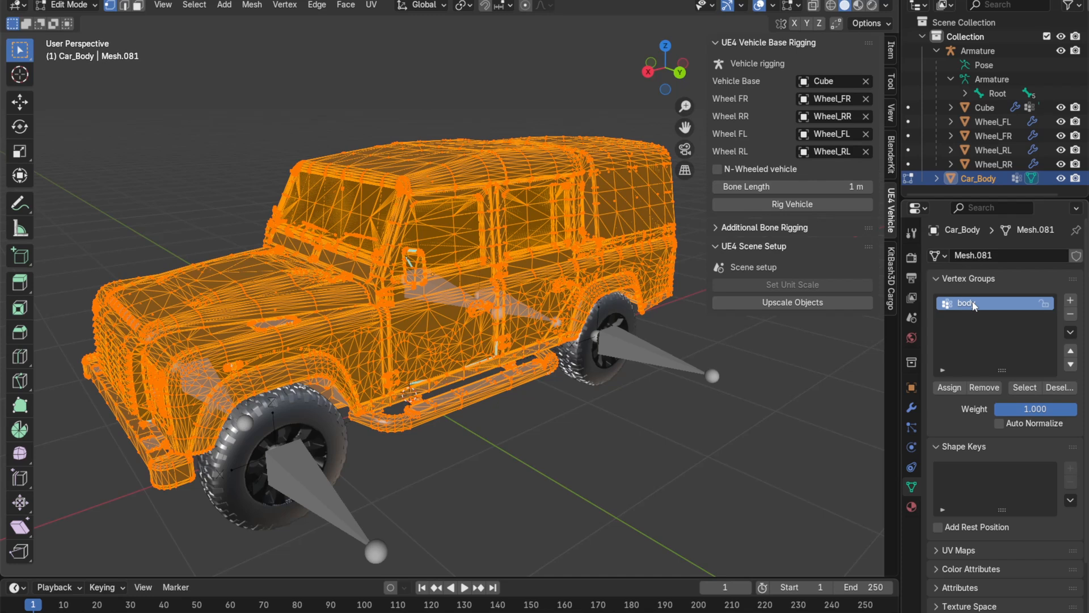
pyautogui.click(945, 388)
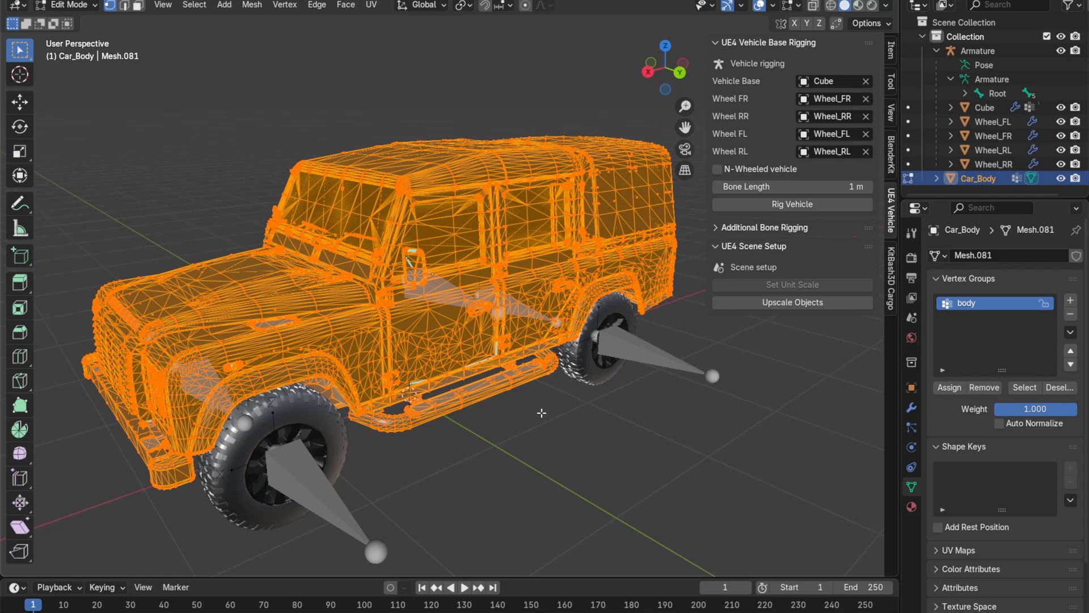
pyautogui.press('Tab')
pyautogui.scroll(4, 516, 372)
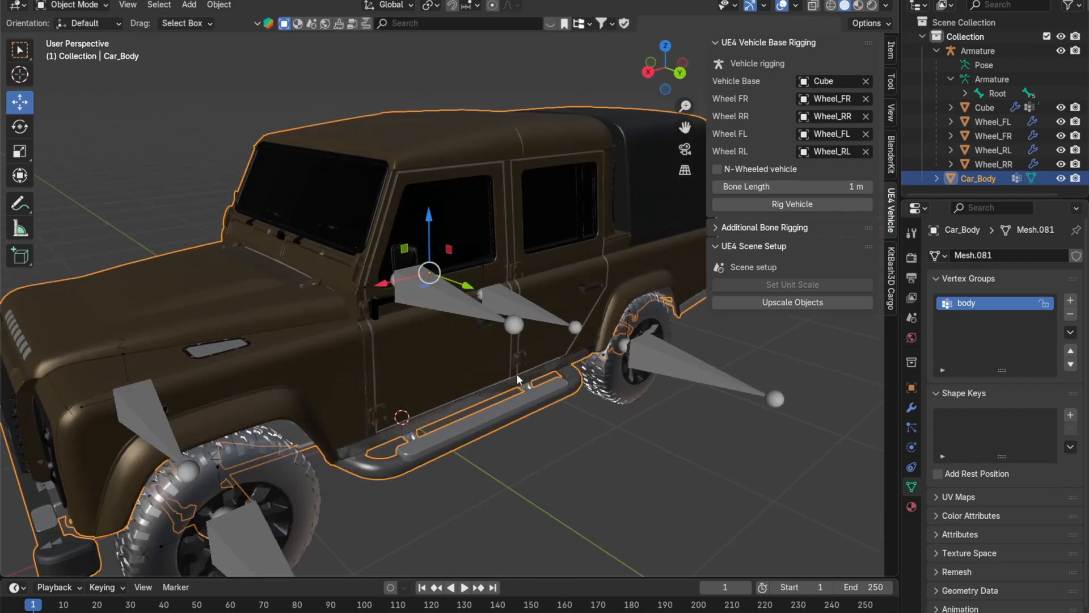
pyautogui.scroll(-3, 516, 373)
# Step: Examine the Armature modifier on the front-left wheel as a reference for the car body
pyautogui.click(912, 408)
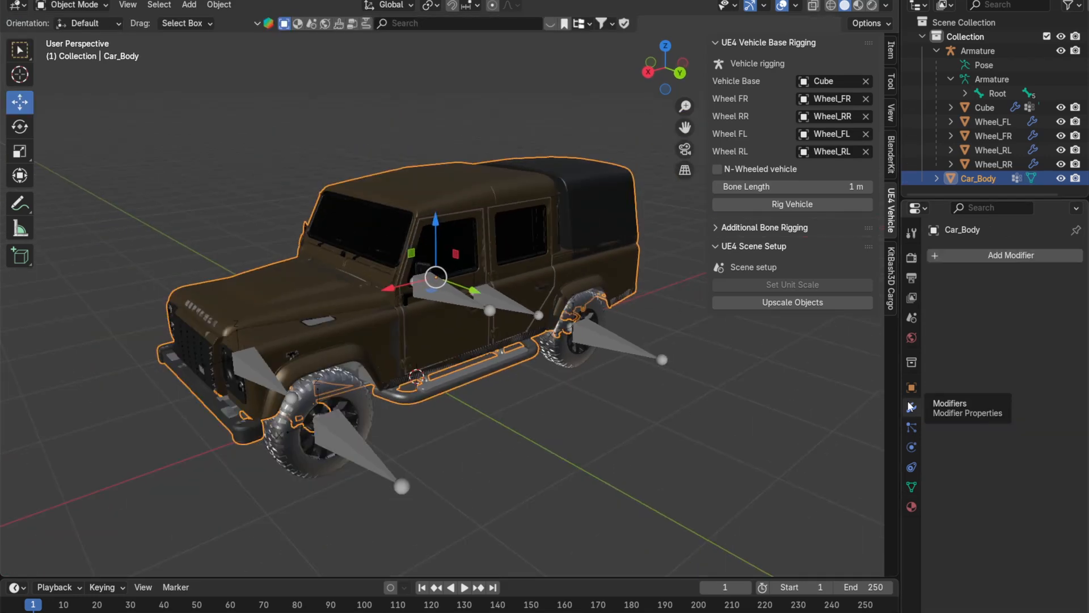
pyautogui.click(954, 257)
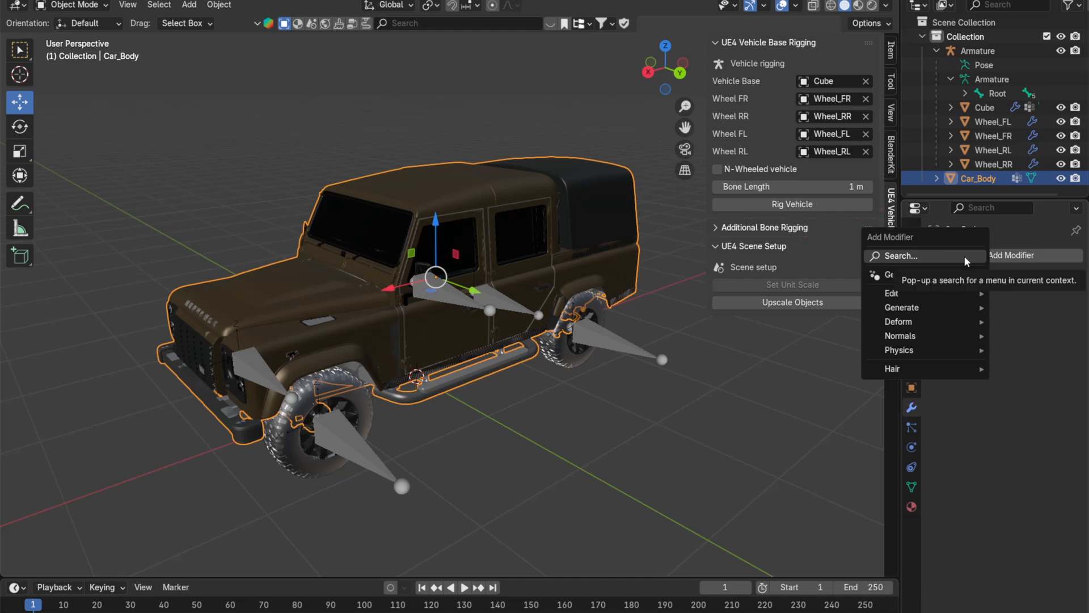
pyautogui.click(294, 442)
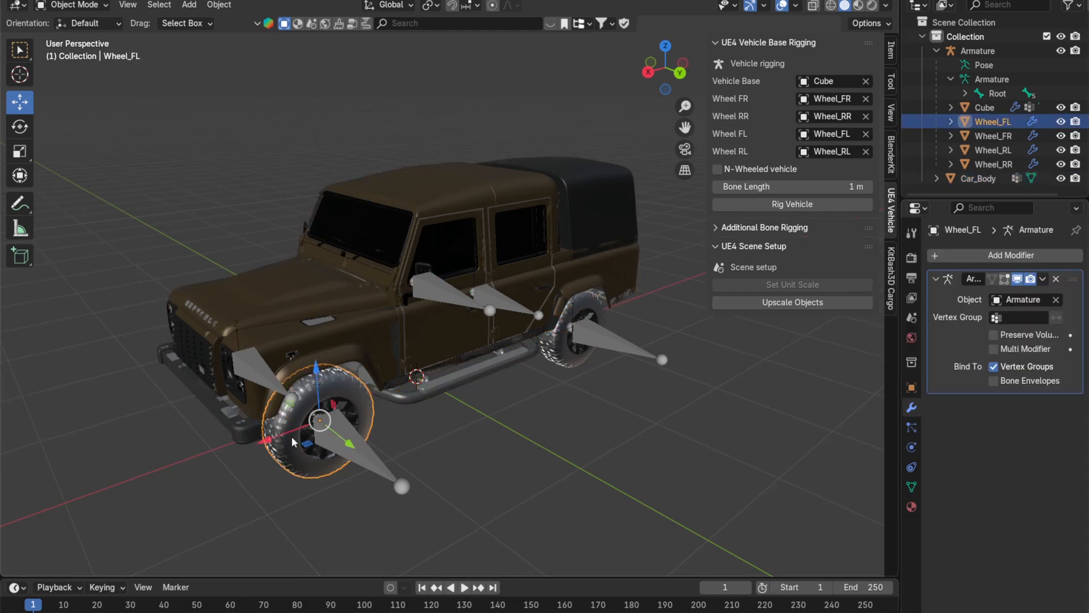
# Step: Add an Armature modifier to Car_Body and set Armature as its object
pyautogui.click(375, 316)
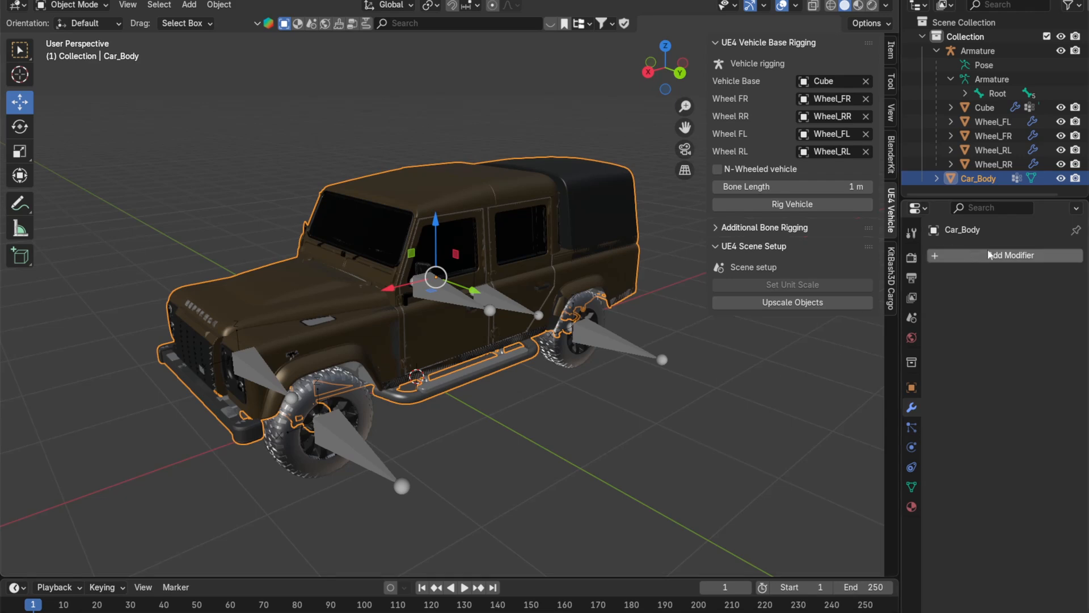
pyautogui.click(936, 256)
pyautogui.click(935, 256)
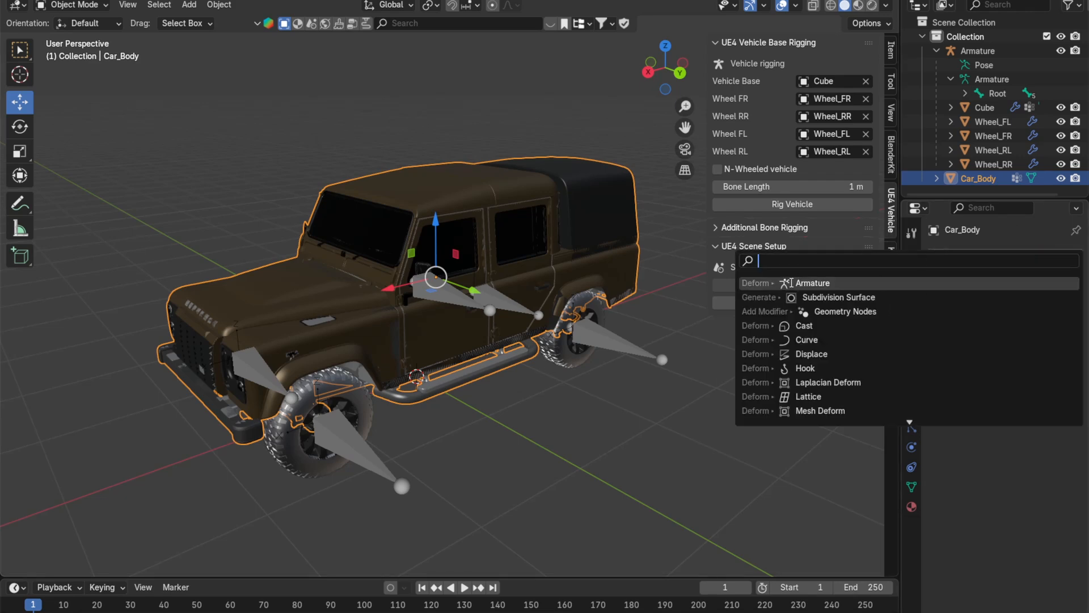
pyautogui.click(792, 283)
pyautogui.click(1024, 299)
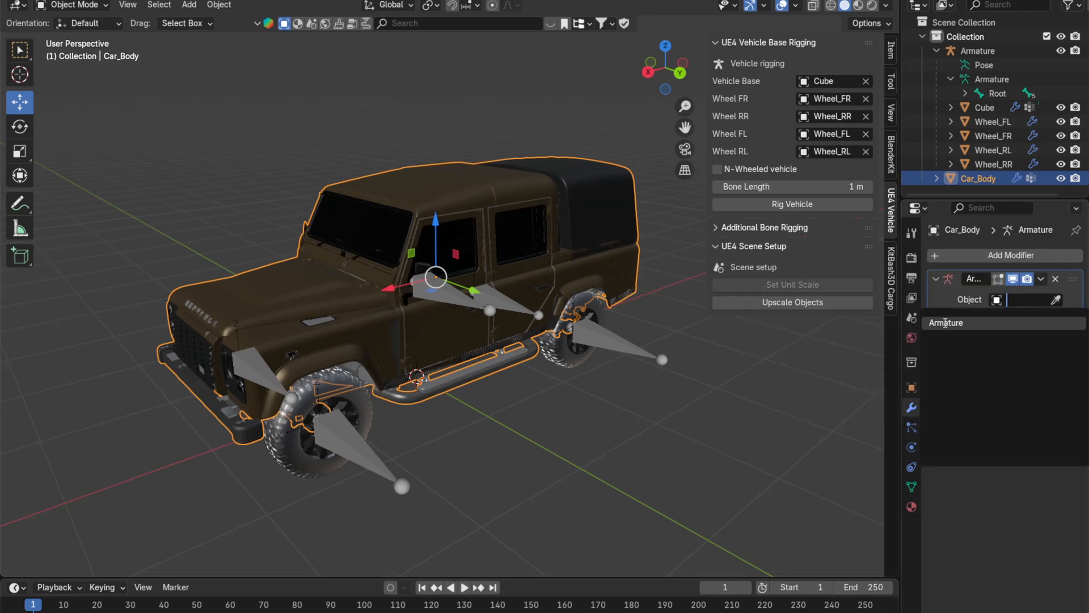
pyautogui.click(946, 323)
# Step: Check the Armature modifier settings on the front and rear wheels from both sides of the car
pyautogui.moveTo(591, 361); pyautogui.dragTo(561, 361, button='middle')
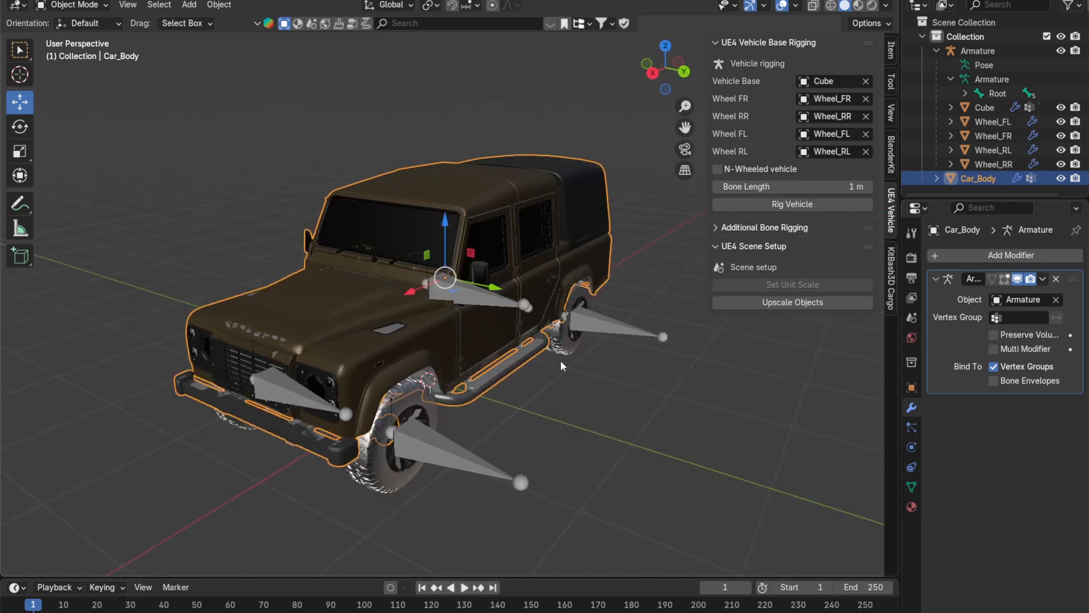
pyautogui.click(365, 466)
pyautogui.moveTo(543, 361); pyautogui.dragTo(682, 383, button='middle')
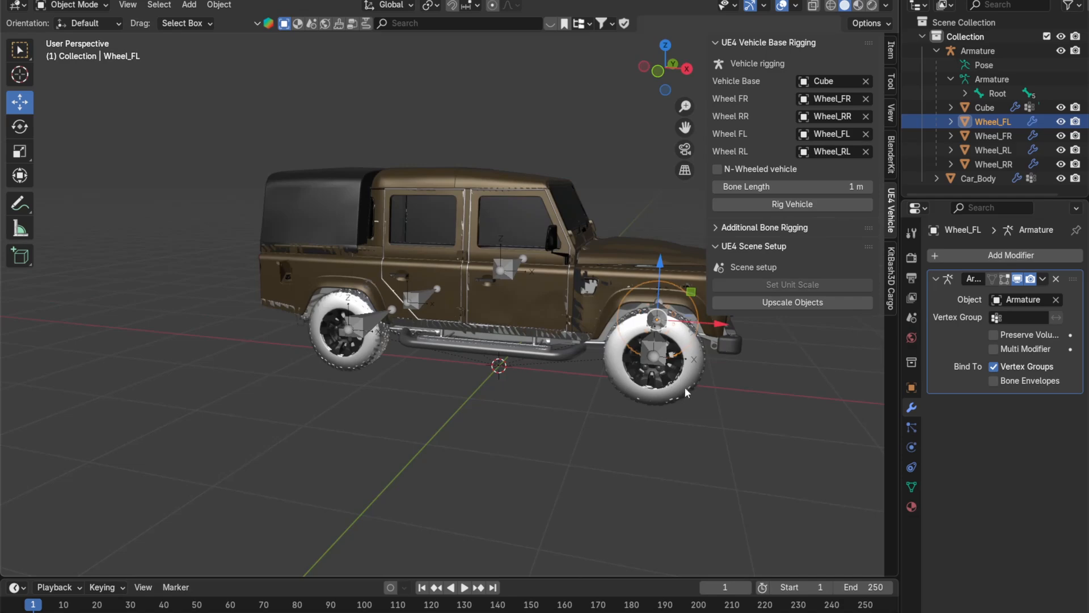
pyautogui.click(685, 386)
pyautogui.click(343, 361)
pyautogui.moveTo(342, 361); pyautogui.dragTo(484, 375, button='middle')
pyautogui.scroll(5, 399, 321)
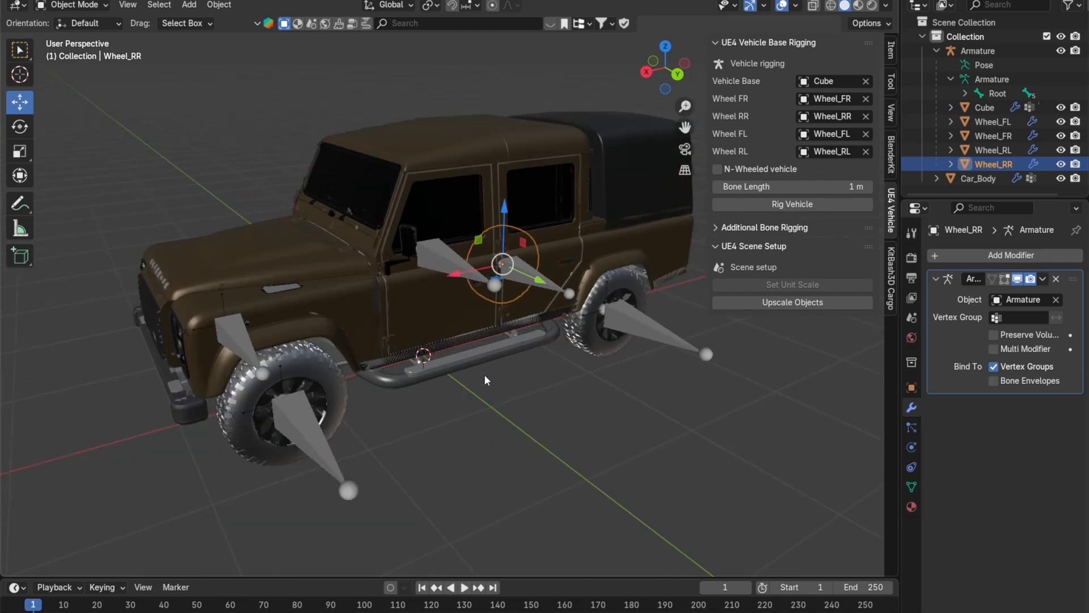
# Step: Select the armature, switch it to Pose Mode and select the BODY bone
pyautogui.click(443, 270)
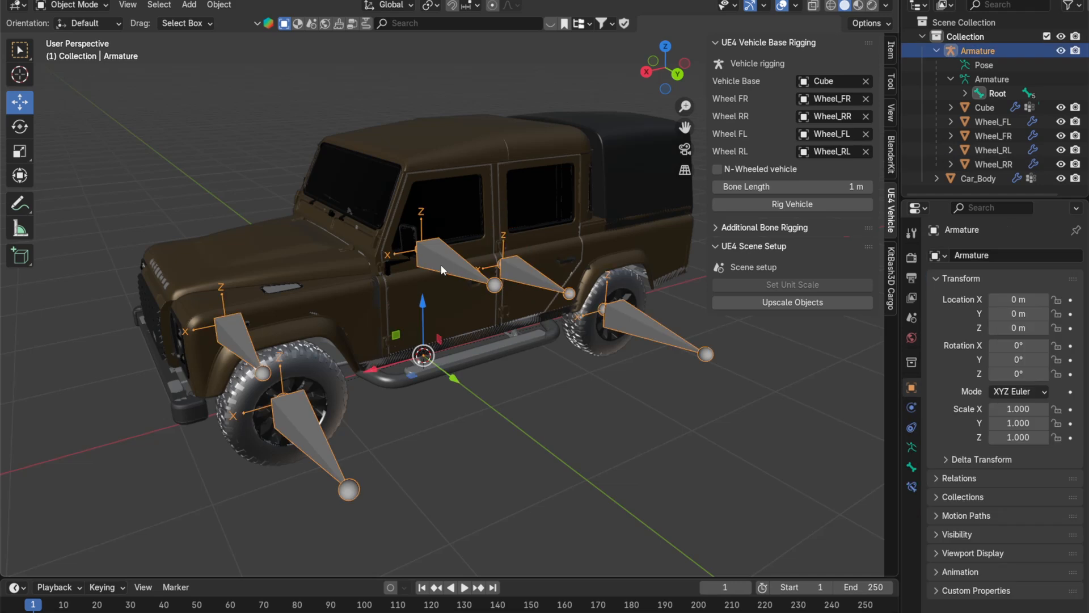
pyautogui.click(73, 5)
pyautogui.click(74, 52)
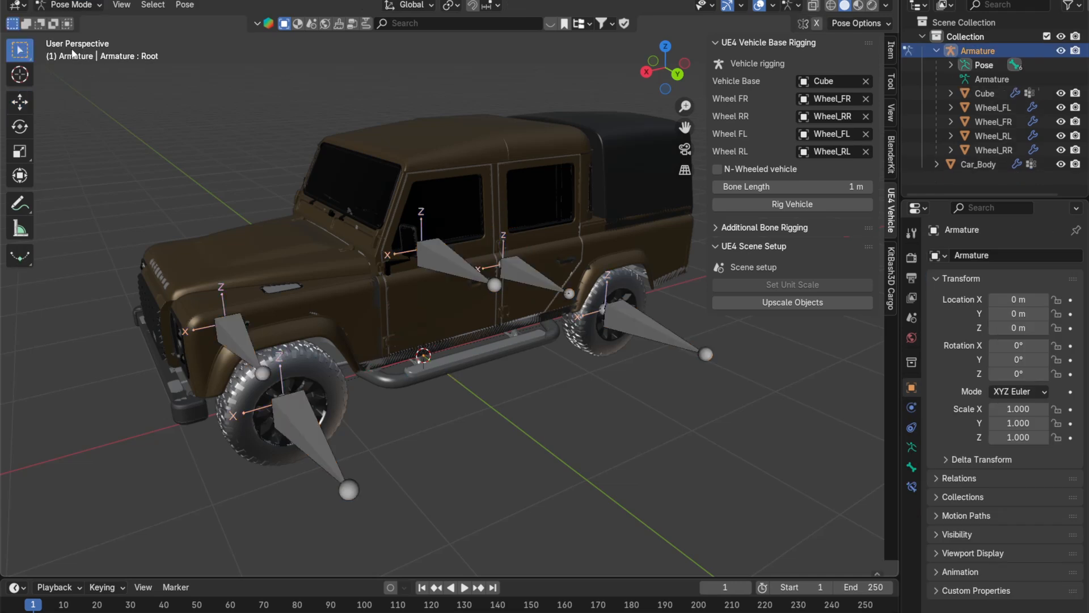
pyautogui.click(433, 264)
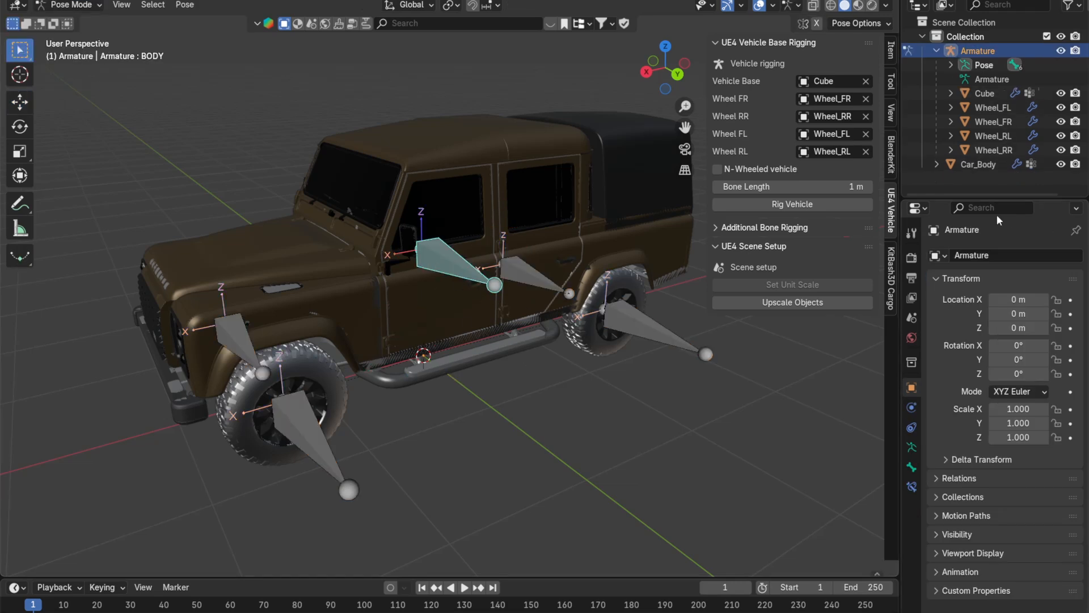
# Step: Expand the armature's bone hierarchy down to BODY and try to rotate the BODY bone as a test
pyautogui.click(951, 65)
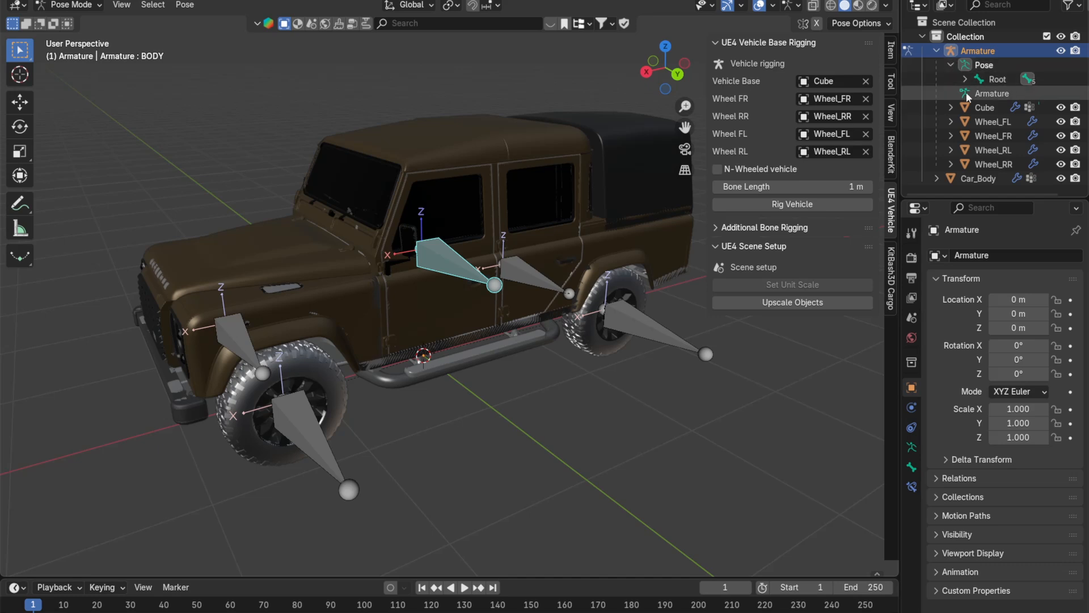
pyautogui.click(965, 79)
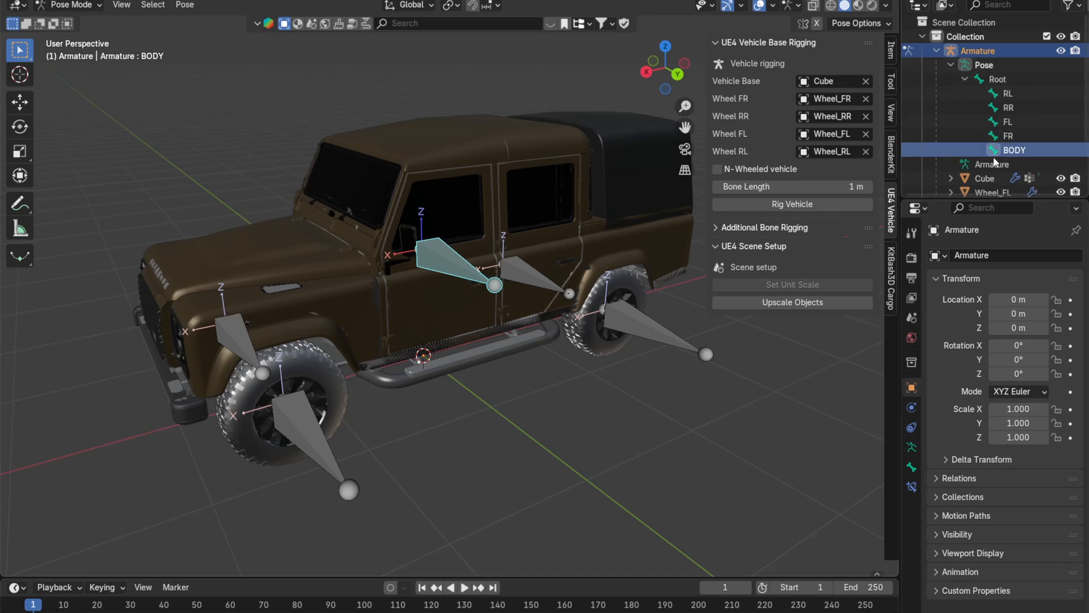
pyautogui.click(20, 126)
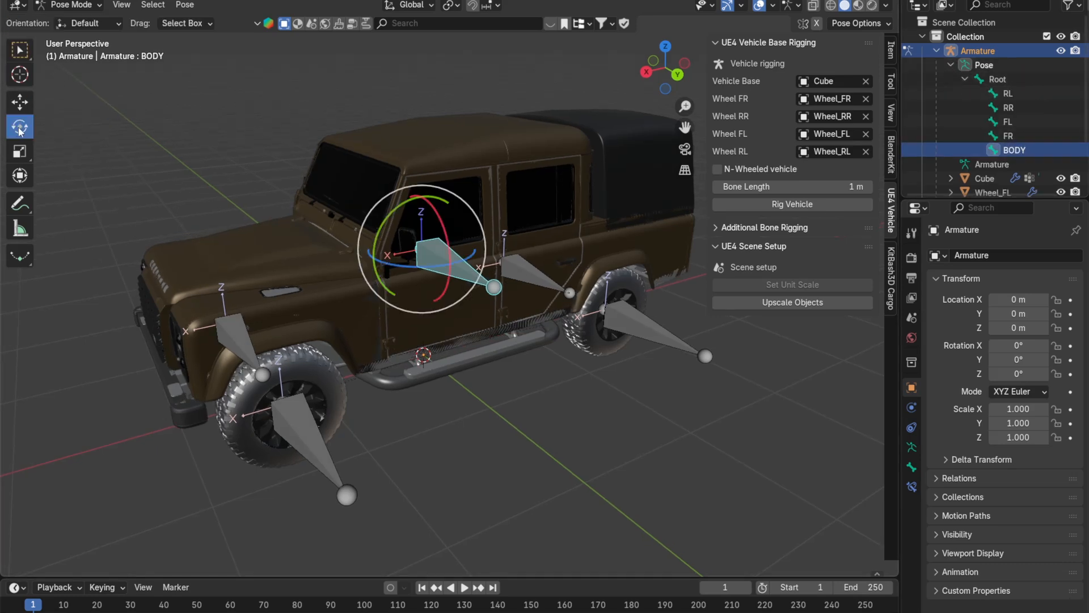
pyautogui.moveTo(401, 272)
pyautogui.mouseDown()
pyautogui.moveTo(413, 268)
pyautogui.moveTo(409, 287)
pyautogui.mouseUp()
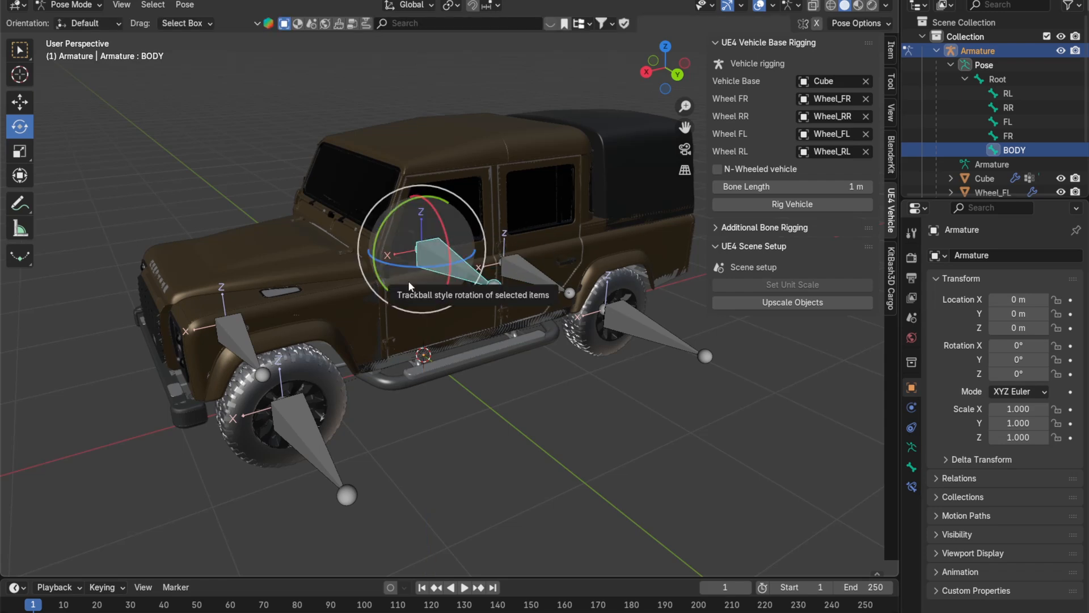
# Step: Return to Object Mode, select Car_Body and expand Root to list the armature's bones
pyautogui.click(68, 5)
pyautogui.click(68, 17)
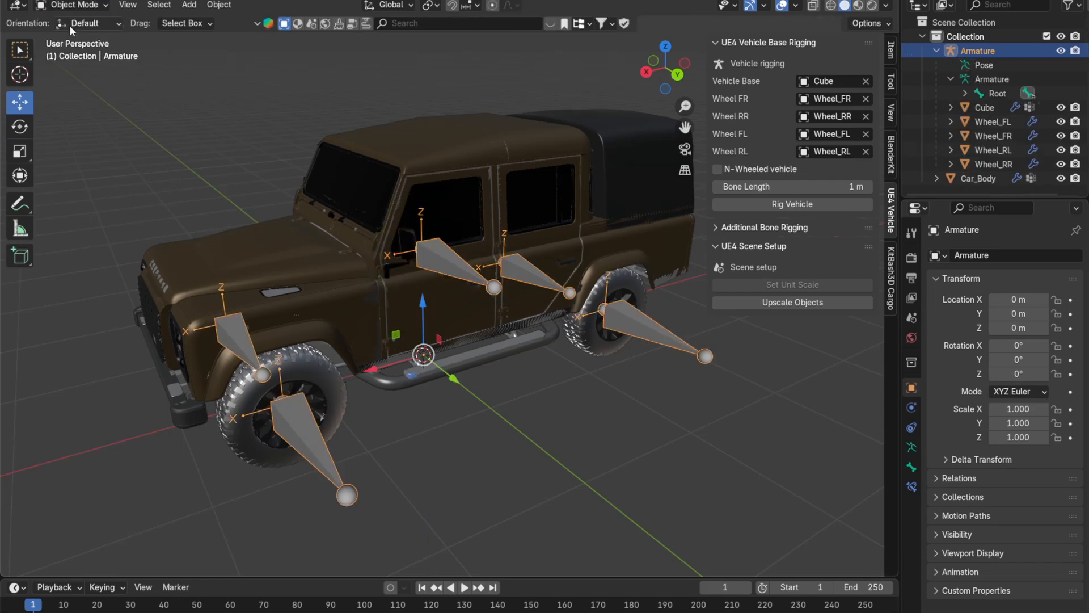
pyautogui.click(293, 273)
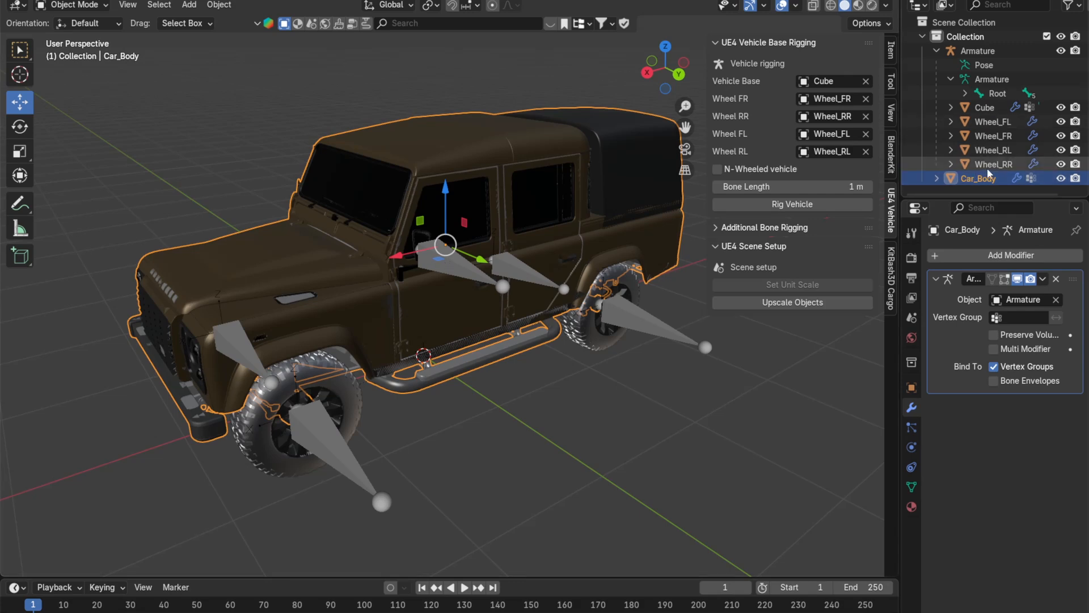
pyautogui.click(965, 93)
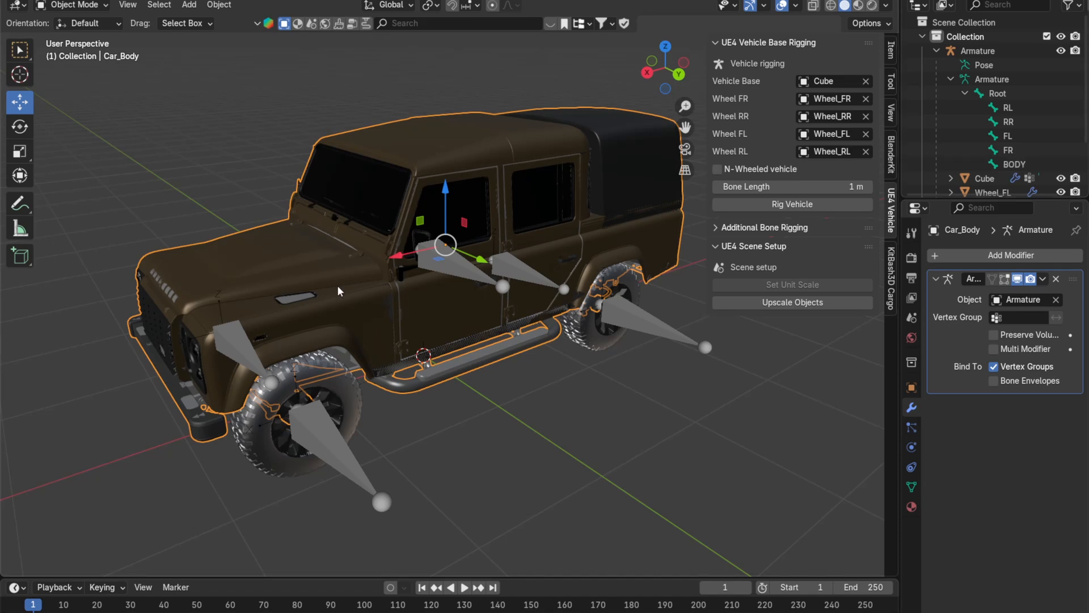
# Step: In Edit Mode, rename Car_Body's vertex group to BODY and assign all the body's vertices to it
pyautogui.press('Tab')
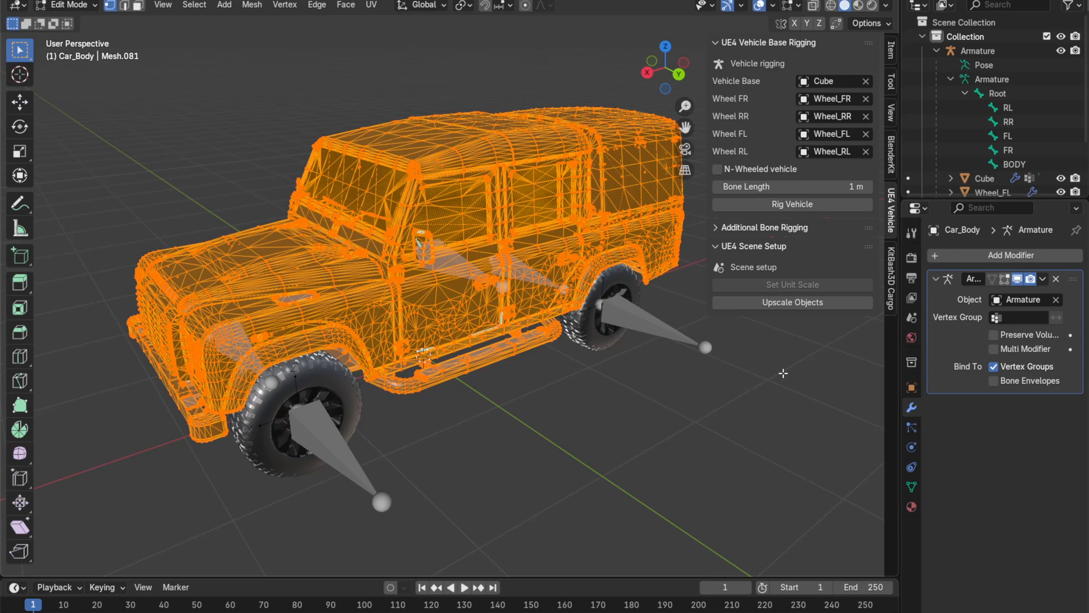
pyautogui.click(911, 487)
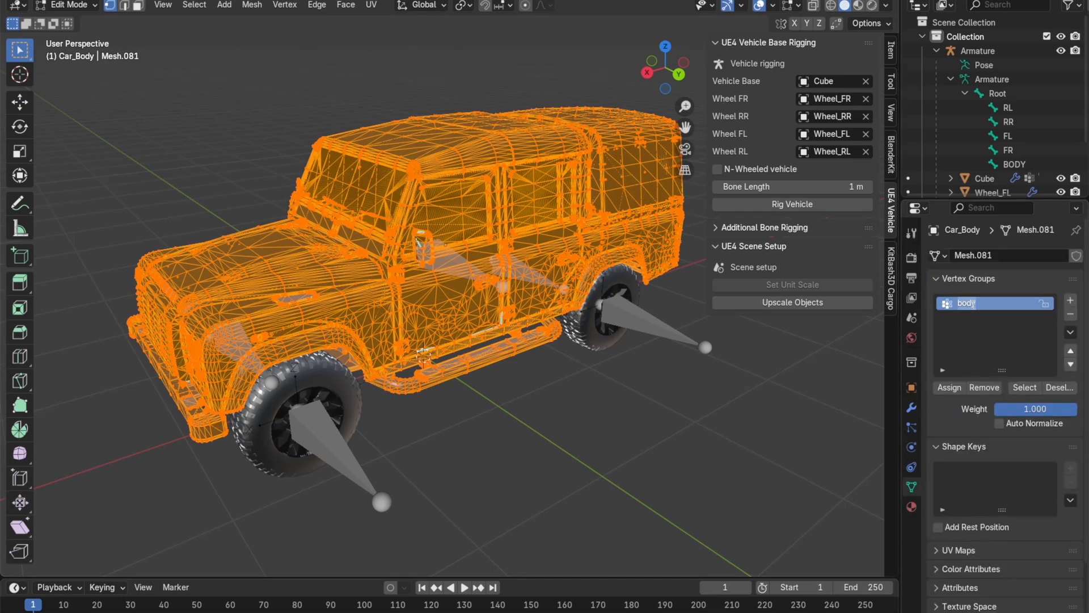
pyautogui.write('C')
pyautogui.press('BackSpace')
pyautogui.write('BODY')
pyautogui.press('Return')
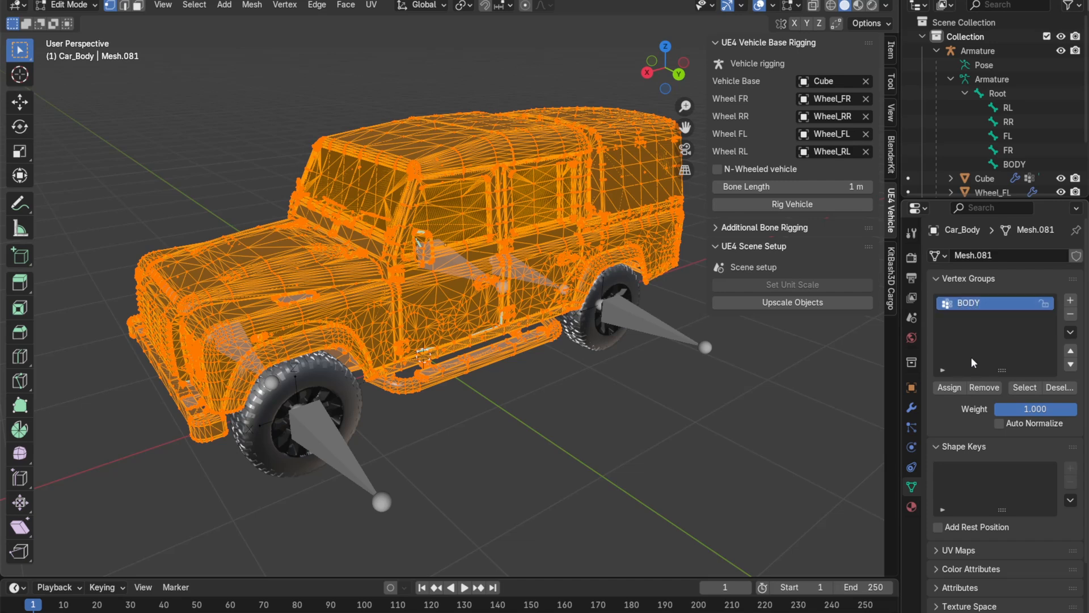
pyautogui.click(953, 390)
pyautogui.press('Tab')
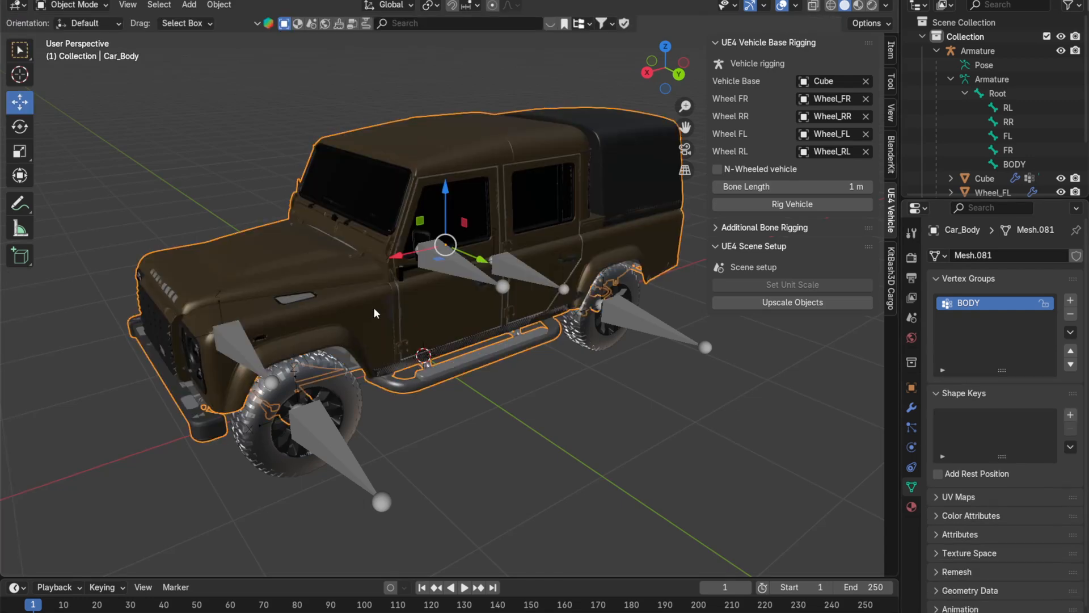
# Step: Test the body binding by rotating the BODY bone in Pose Mode, undo the rotation and return to Object Mode
pyautogui.scroll(4, 425, 321)
pyautogui.click(444, 247)
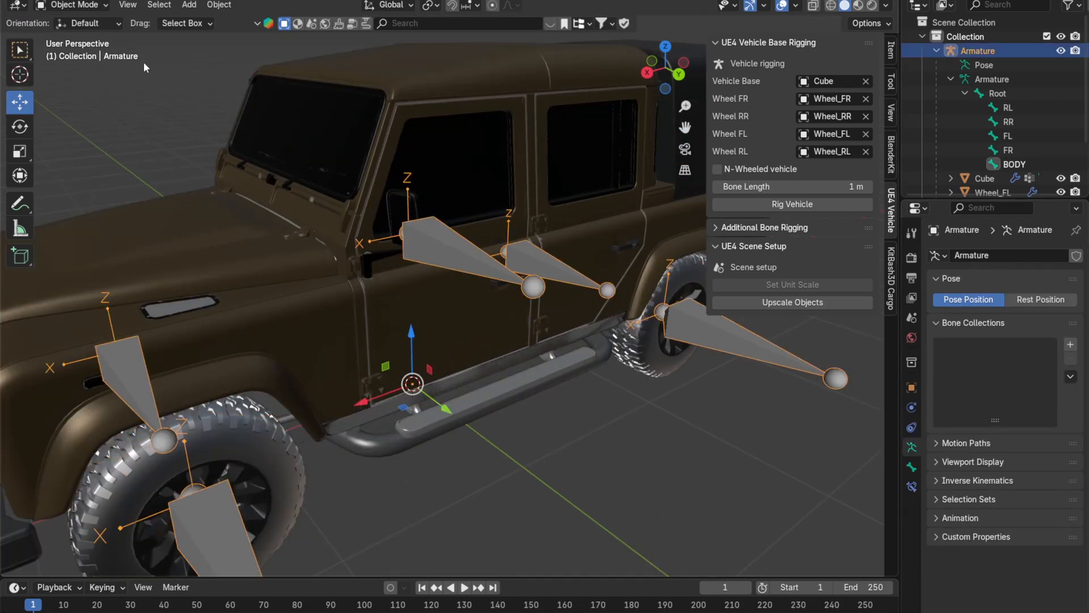
pyautogui.click(68, 4)
pyautogui.click(71, 51)
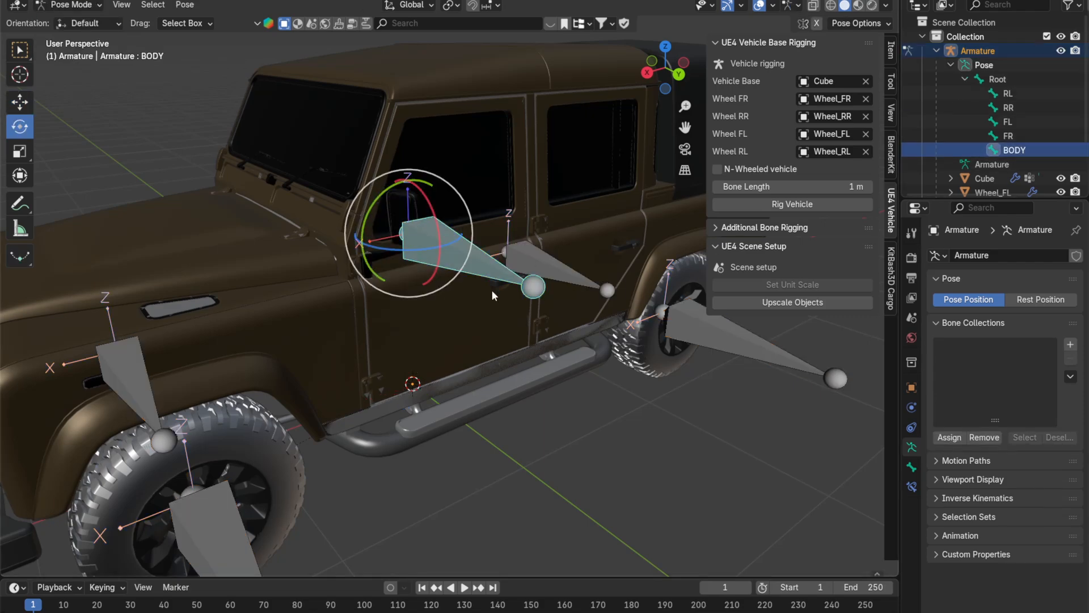
pyautogui.moveTo(403, 247); pyautogui.dragTo(381, 272)
pyautogui.scroll(-4, 533, 286)
pyautogui.hotkey('ctrl', 'z')
pyautogui.hotkey('ctrl', 'z')
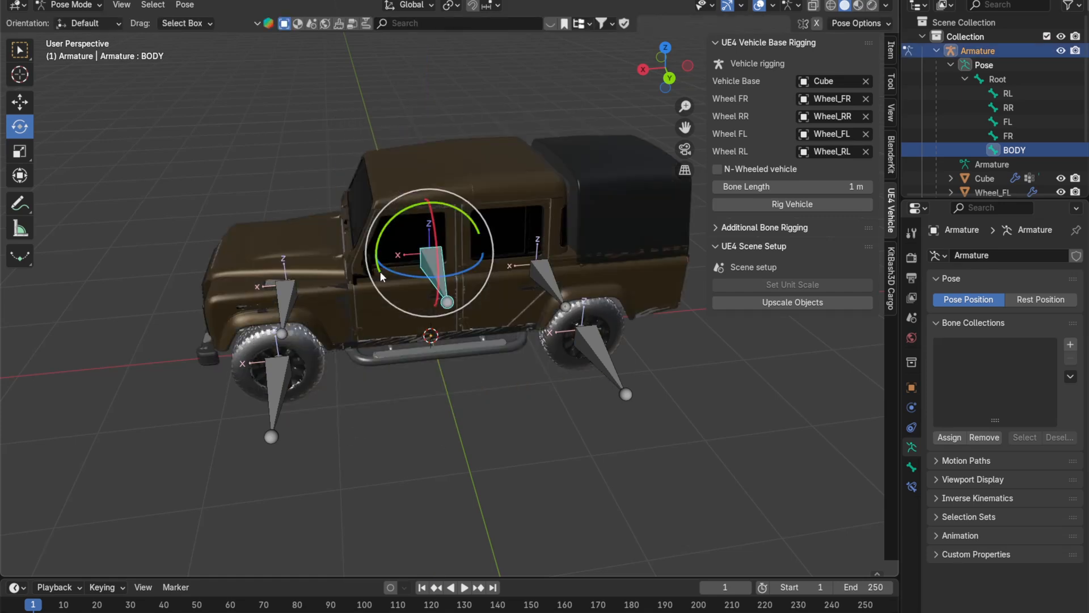
pyautogui.moveTo(435, 354); pyautogui.dragTo(522, 406, button='middle')
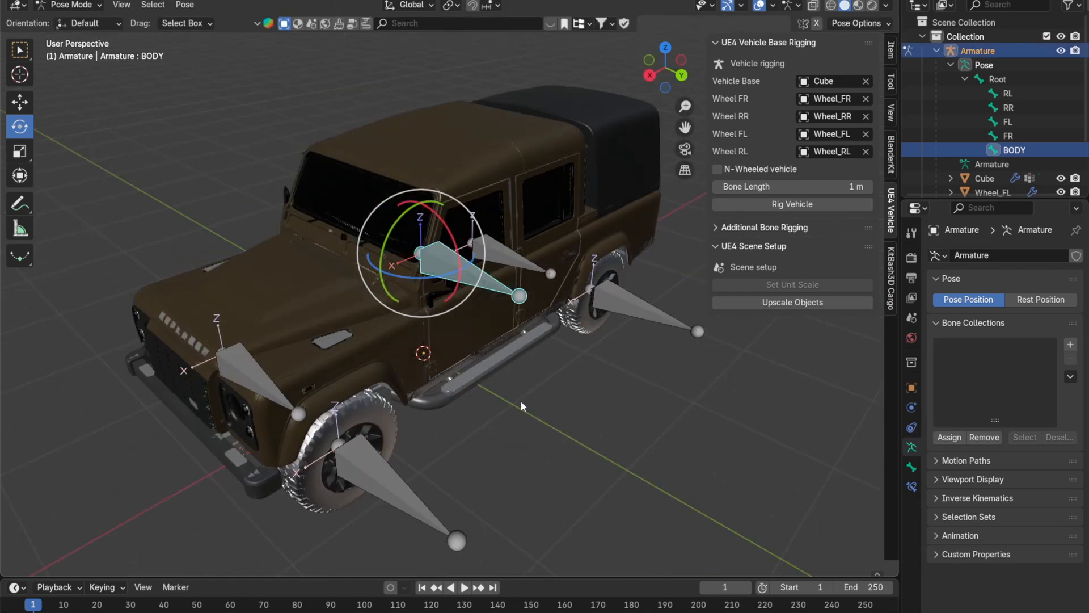
pyautogui.press('Tab')
pyautogui.moveTo(556, 370); pyautogui.dragTo(573, 340, button='middle')
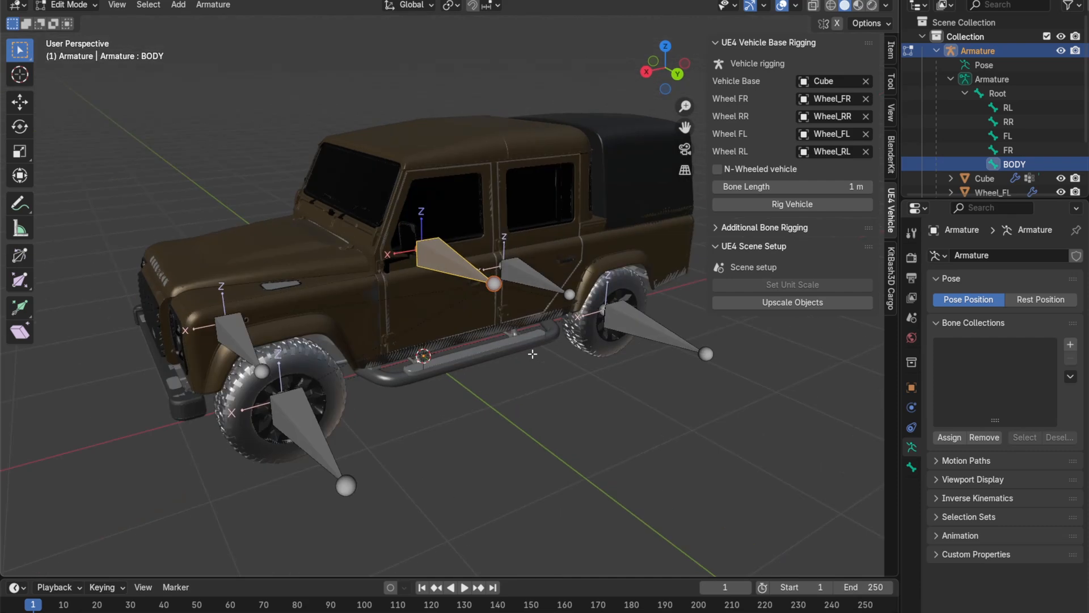
pyautogui.click(67, 6)
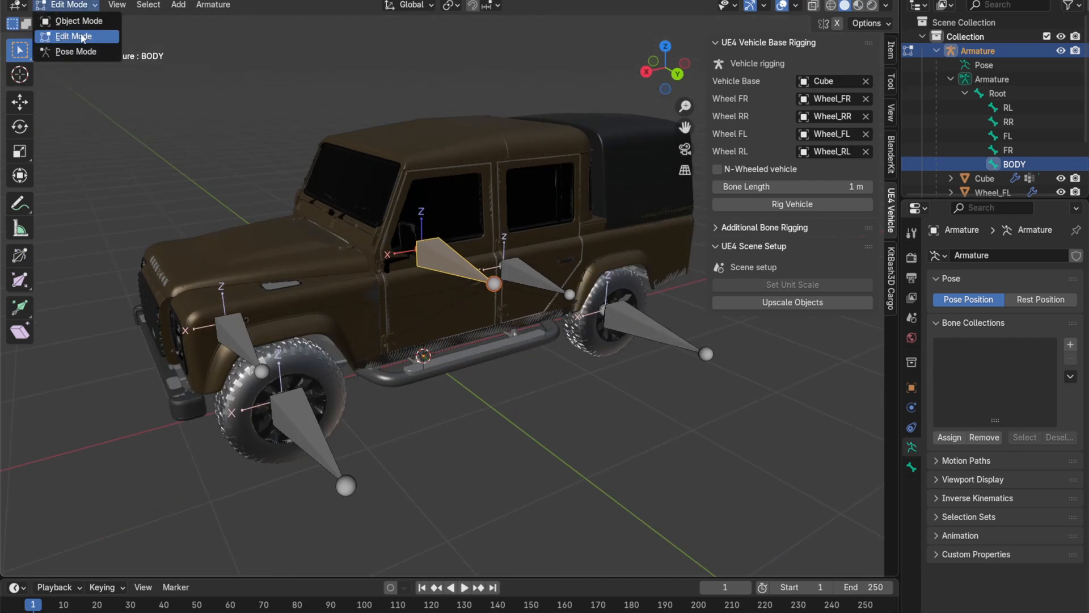
pyautogui.click(86, 21)
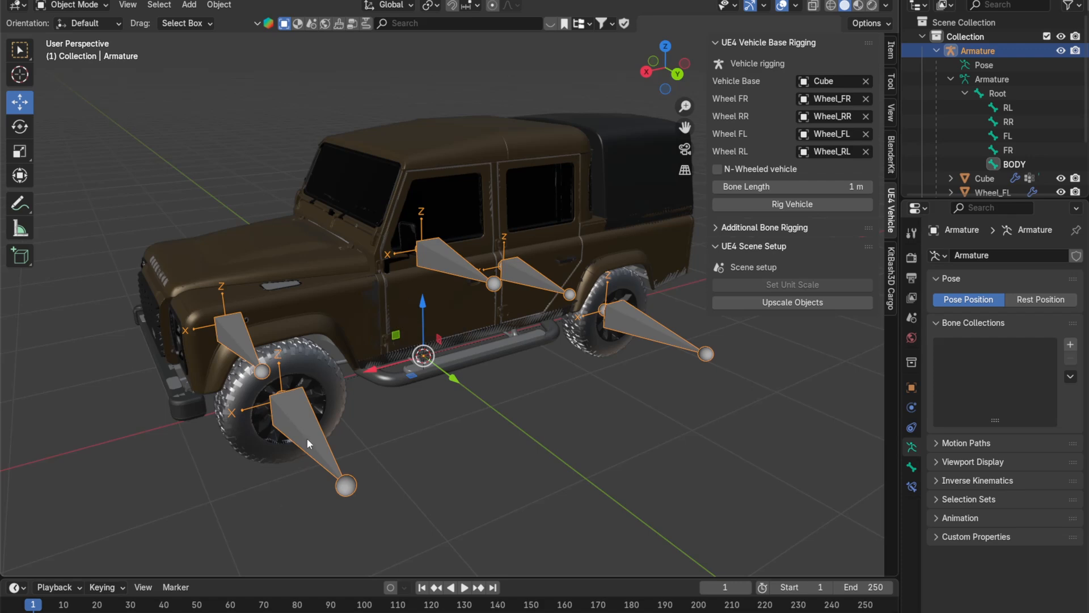
# Step: In Pose Mode, rotate the FL, RL and Root bones one after another as a test, undoing each rotation
pyautogui.click(73, 6)
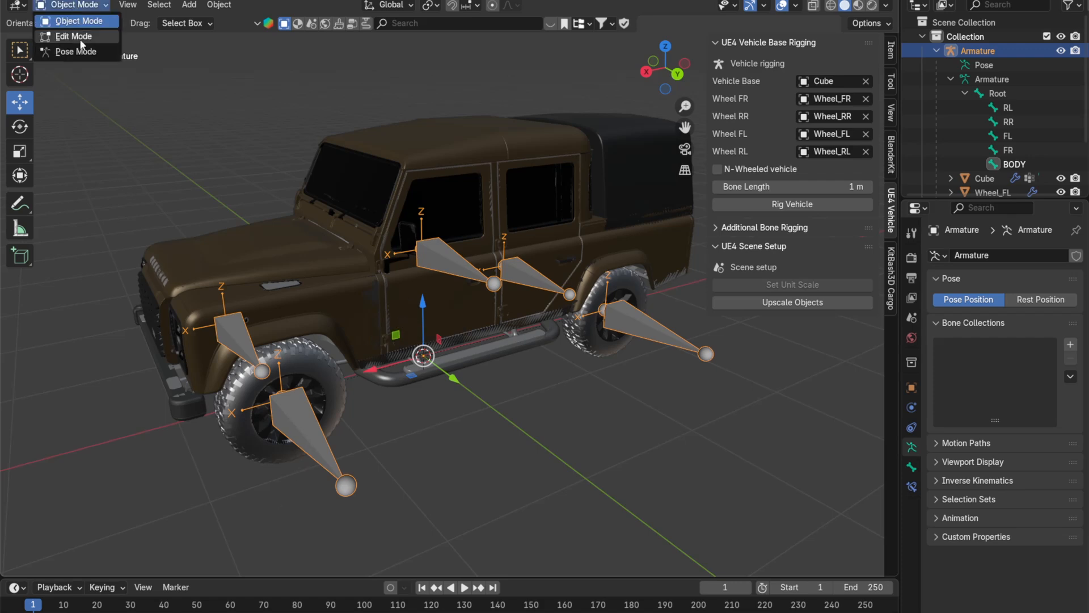
pyautogui.click(75, 51)
pyautogui.click(262, 424)
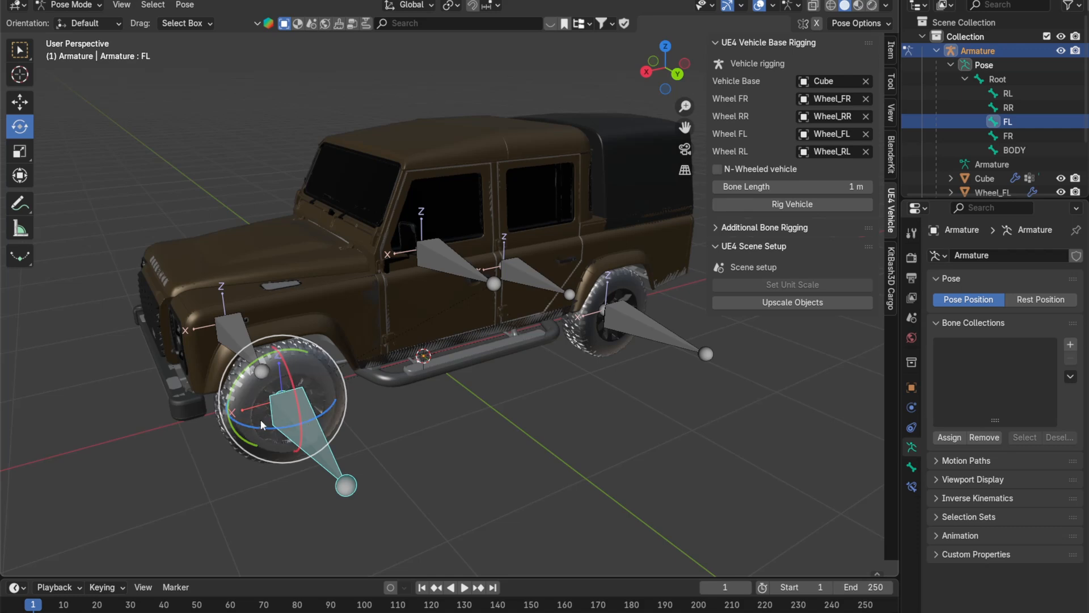
pyautogui.moveTo(261, 424); pyautogui.dragTo(311, 425)
pyautogui.hotkey('ctrl', 'z')
pyautogui.click(626, 332)
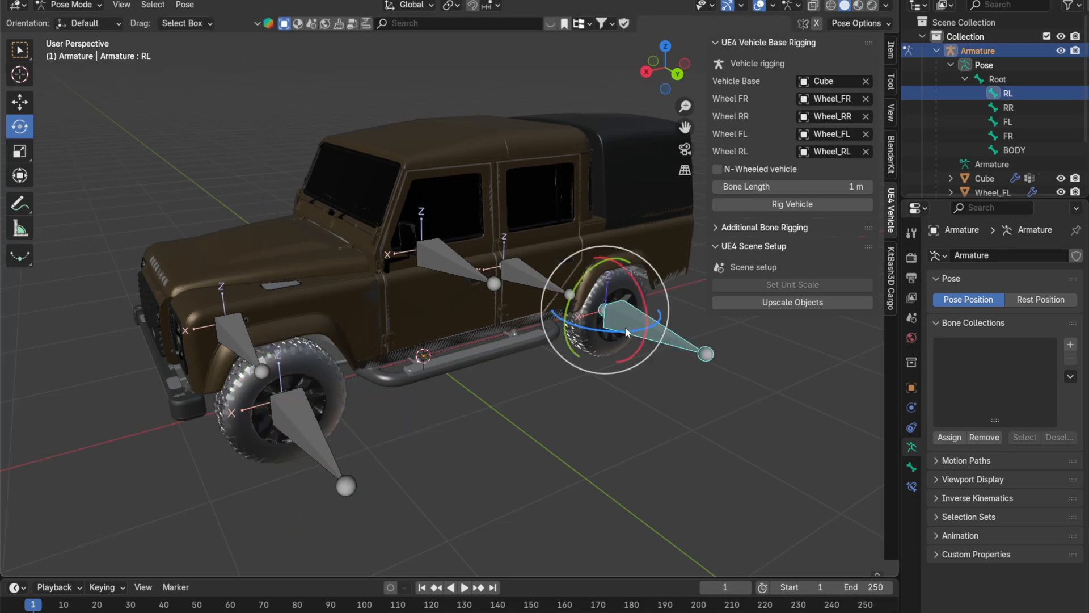
pyautogui.moveTo(591, 329); pyautogui.dragTo(635, 326)
pyautogui.hotkey('ctrl', 'z')
pyautogui.click(996, 80)
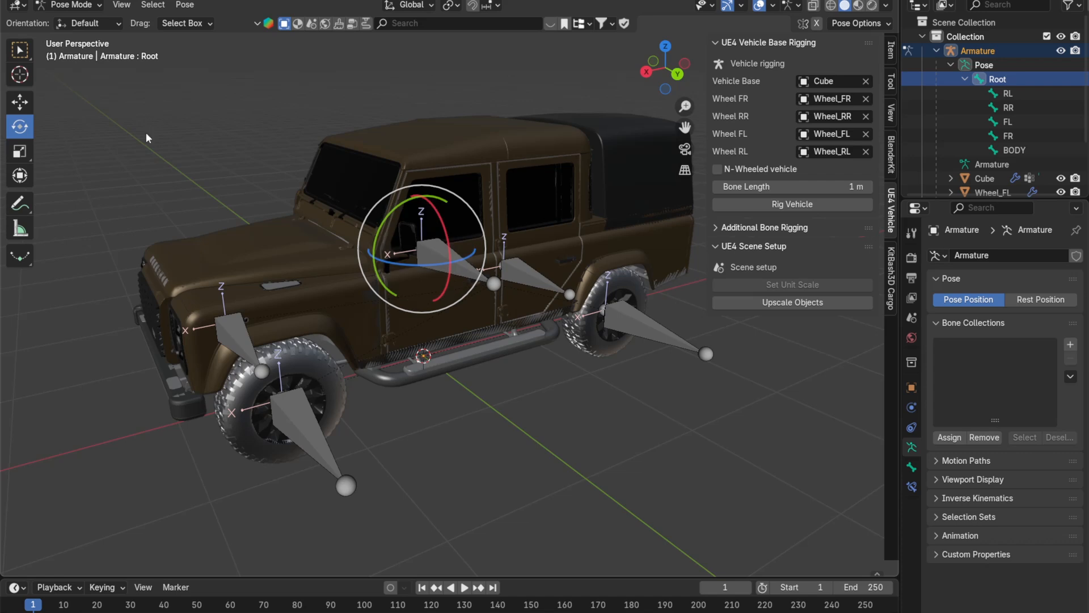
pyautogui.moveTo(397, 264); pyautogui.dragTo(457, 260)
pyautogui.hotkey('ctrl', 'z')
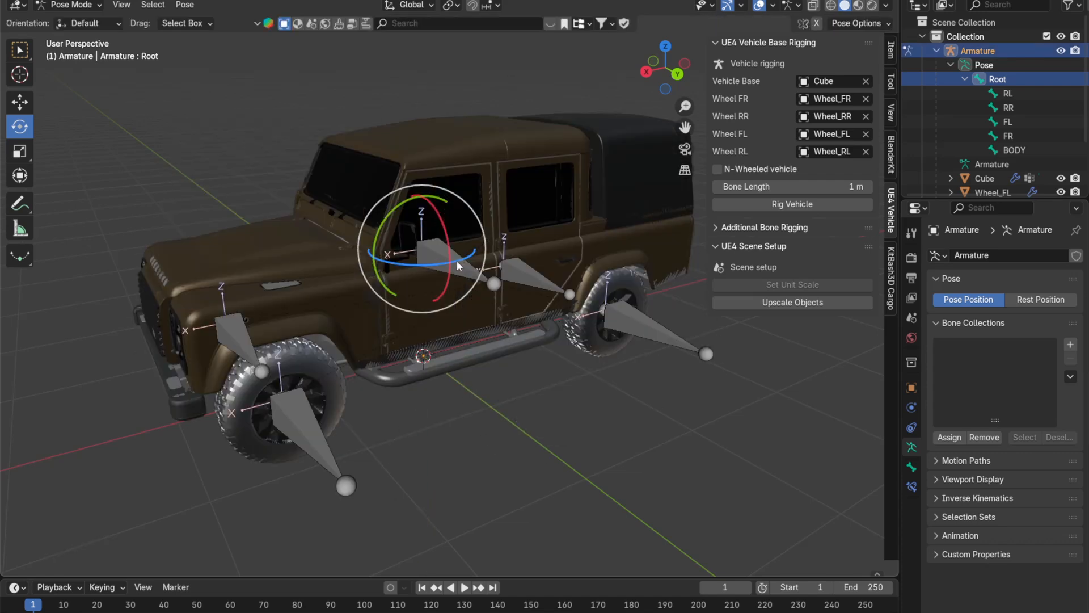
# Step: Return to Object Mode and deselect the armature
pyautogui.click(71, 5)
pyautogui.click(80, 28)
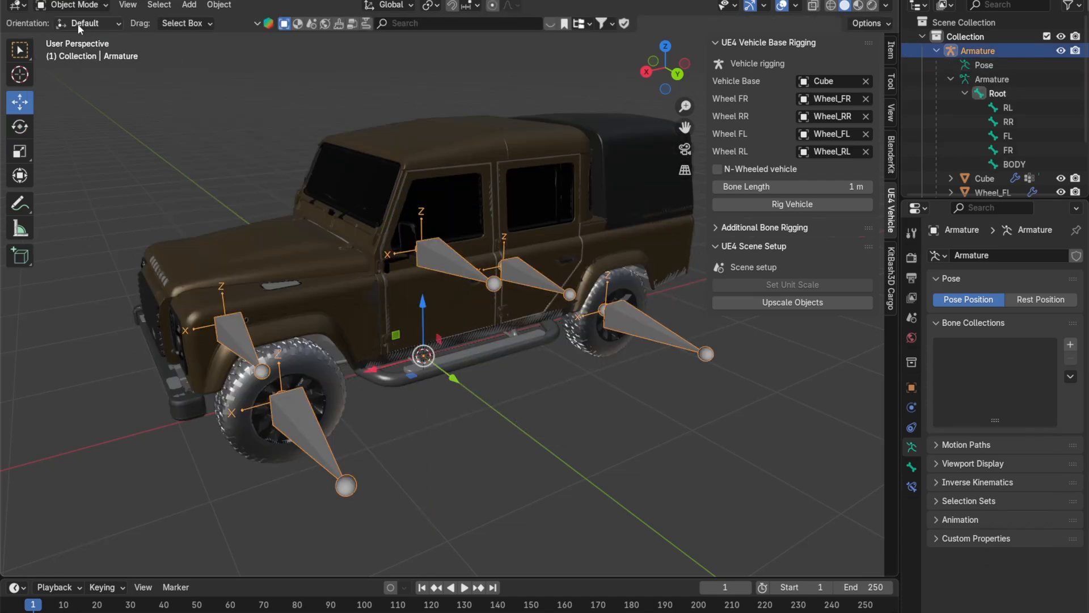
pyautogui.scroll(-1, 593, 306)
pyautogui.keyDown('shift'); pyautogui.moveTo(591, 304); pyautogui.dragTo(514, 342, button='middle'); pyautogui.keyUp('shift')
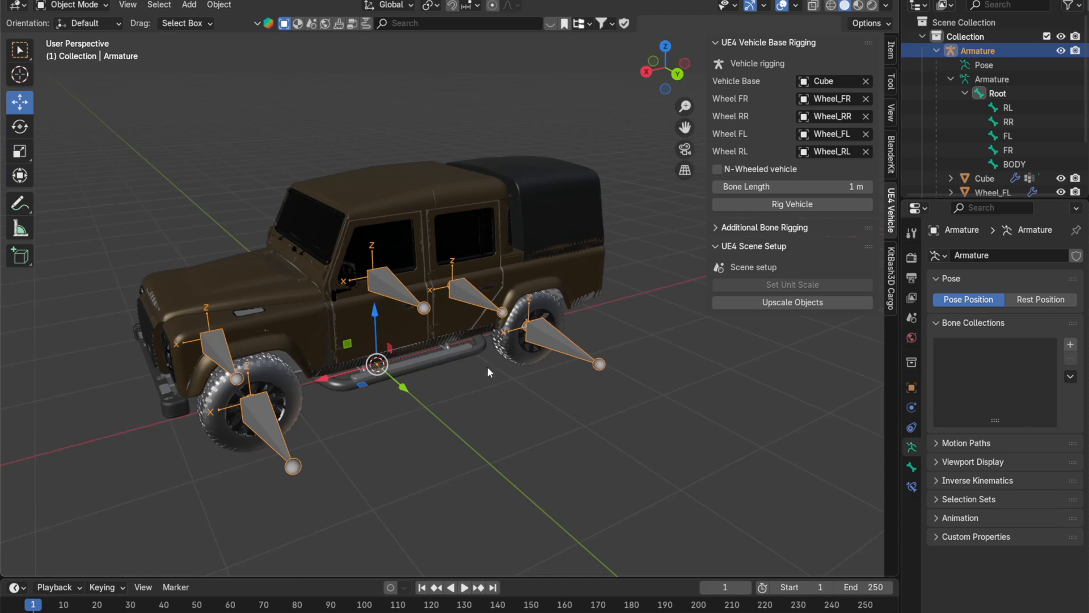
pyautogui.click(428, 456)
pyautogui.moveTo(428, 456); pyautogui.dragTo(442, 430, button='middle')
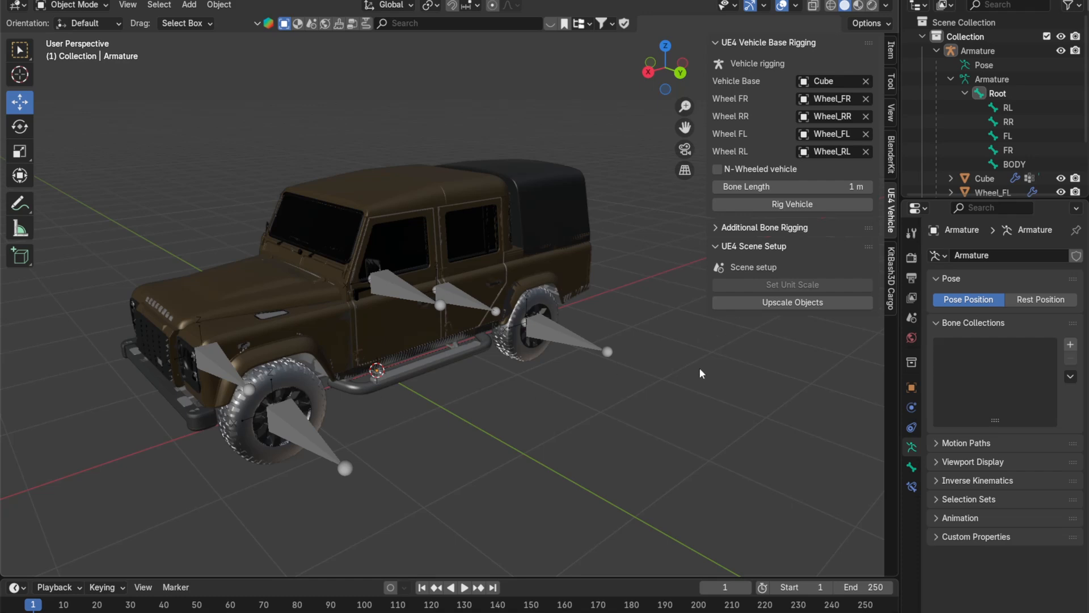
# Step: Start an FBX export and limit its object types to Armature, Mesh and Other
pyautogui.click(34, 0)
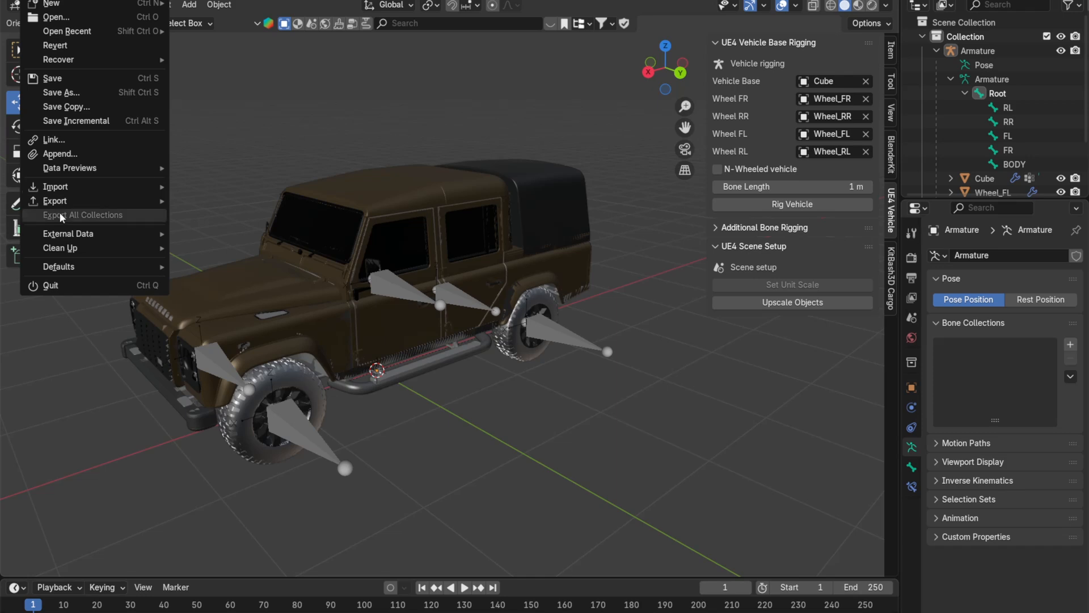
pyautogui.moveTo(69, 203)
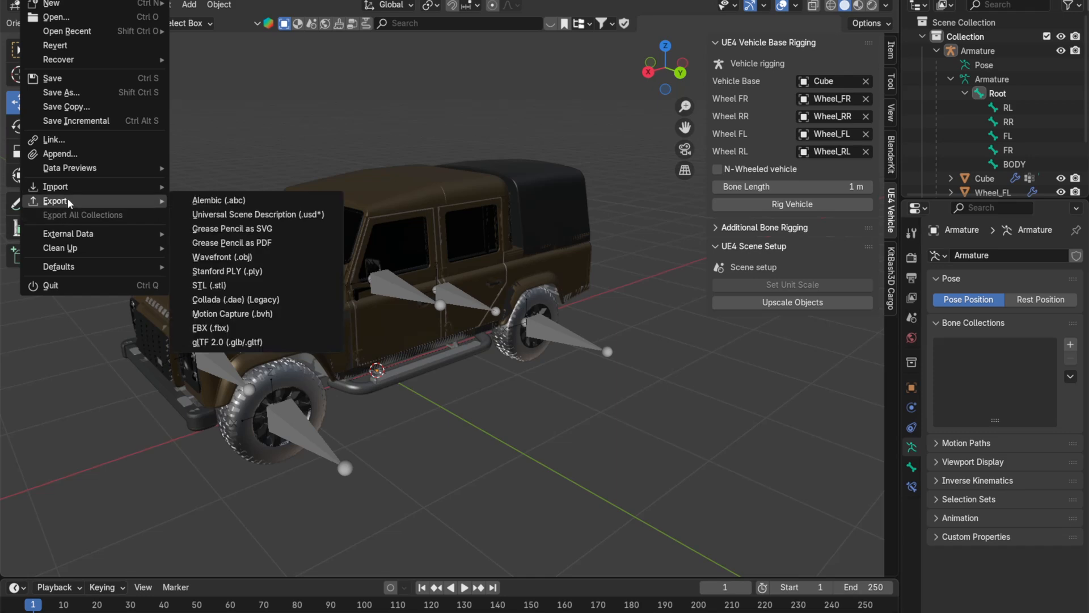
pyautogui.click(233, 328)
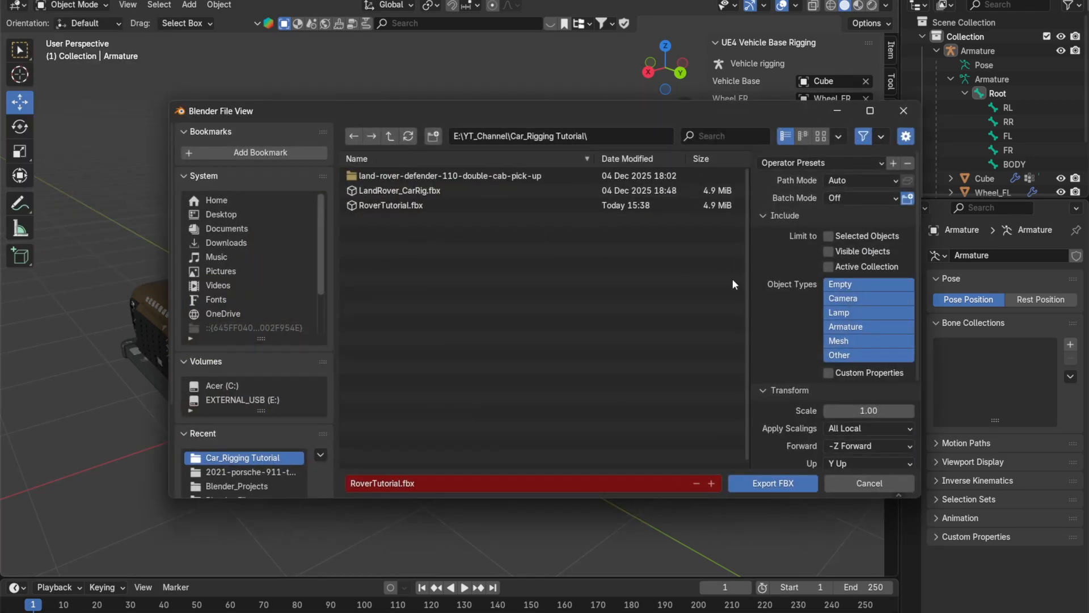
pyautogui.scroll(-3, 835, 302)
pyautogui.click(845, 269)
pyautogui.keyDown('shift'); pyautogui.click(846, 285); pyautogui.keyUp('shift')
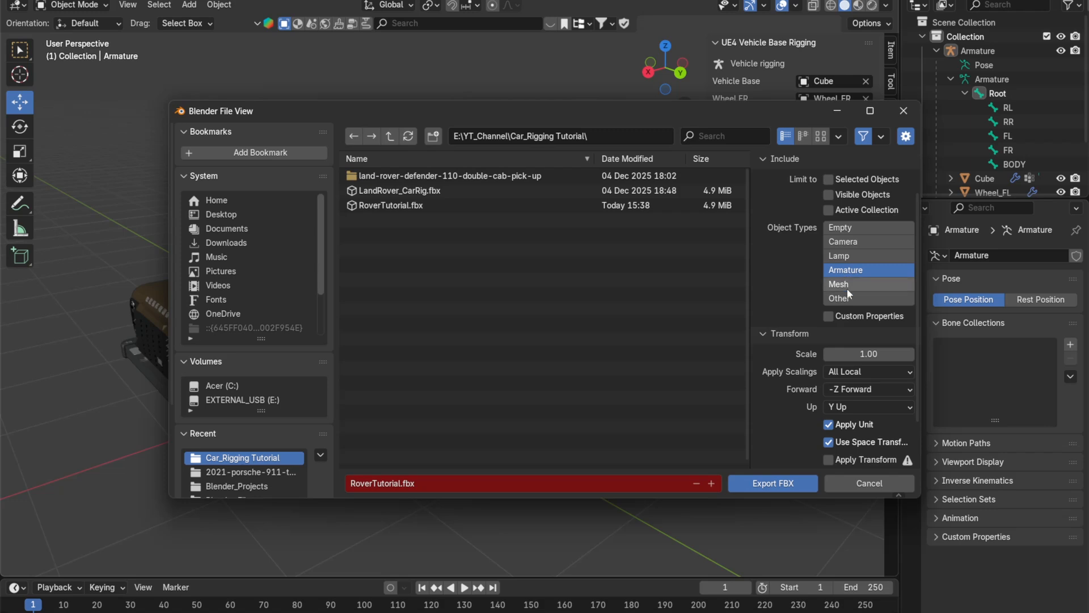
pyautogui.keyDown('shift'); pyautogui.click(845, 299); pyautogui.keyUp('shift')
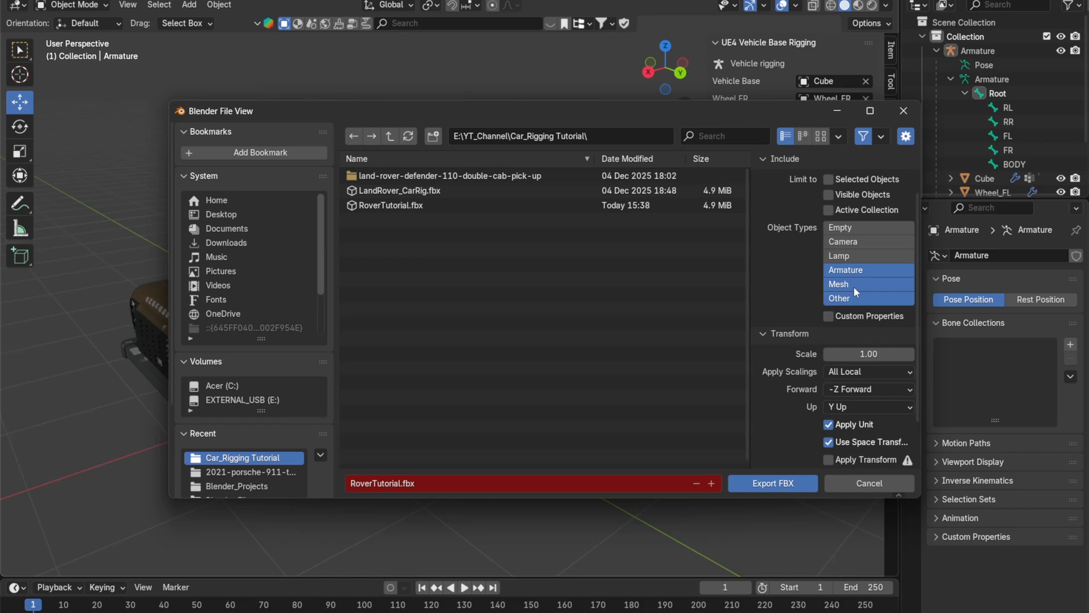
# Step: Set the FBX export's forward axis to X Forward and its up axis to Z Up
pyautogui.scroll(-1, 791, 395)
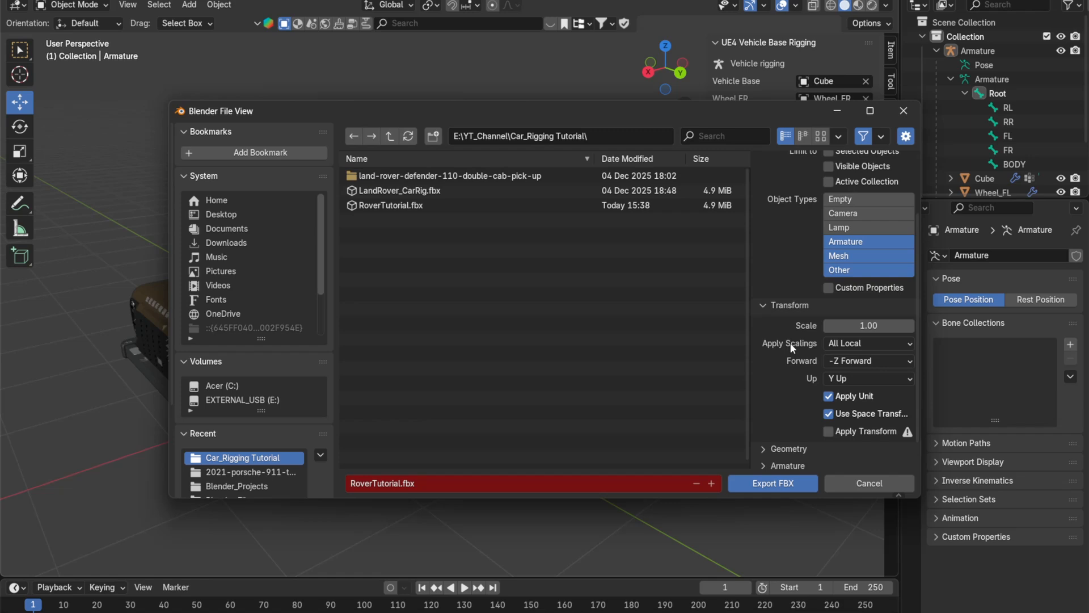
pyautogui.scroll(-1, 817, 343)
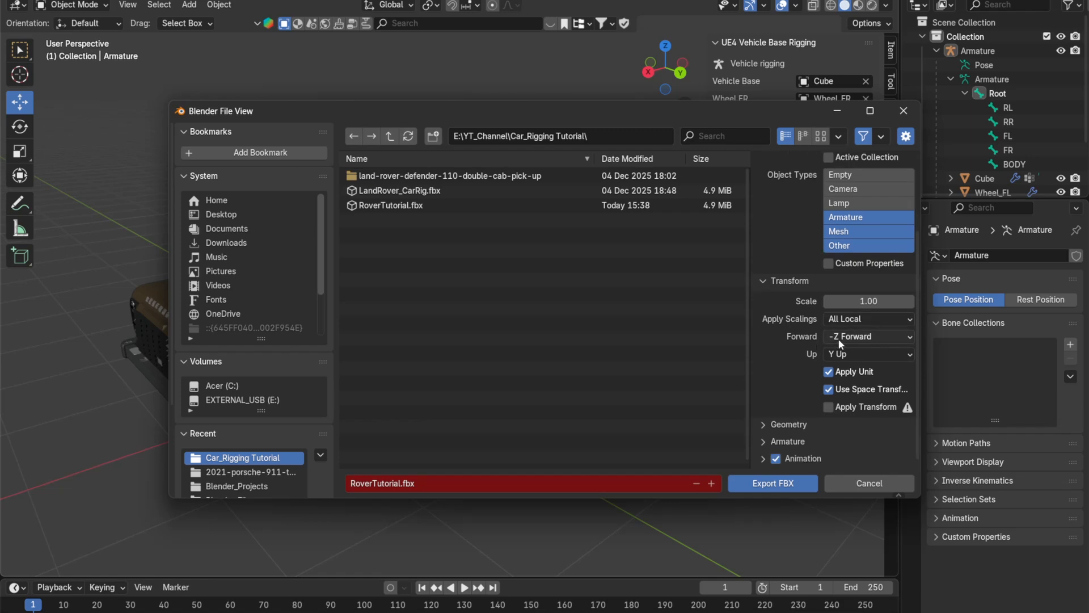
pyautogui.click(840, 343)
pyautogui.click(845, 352)
pyautogui.click(846, 354)
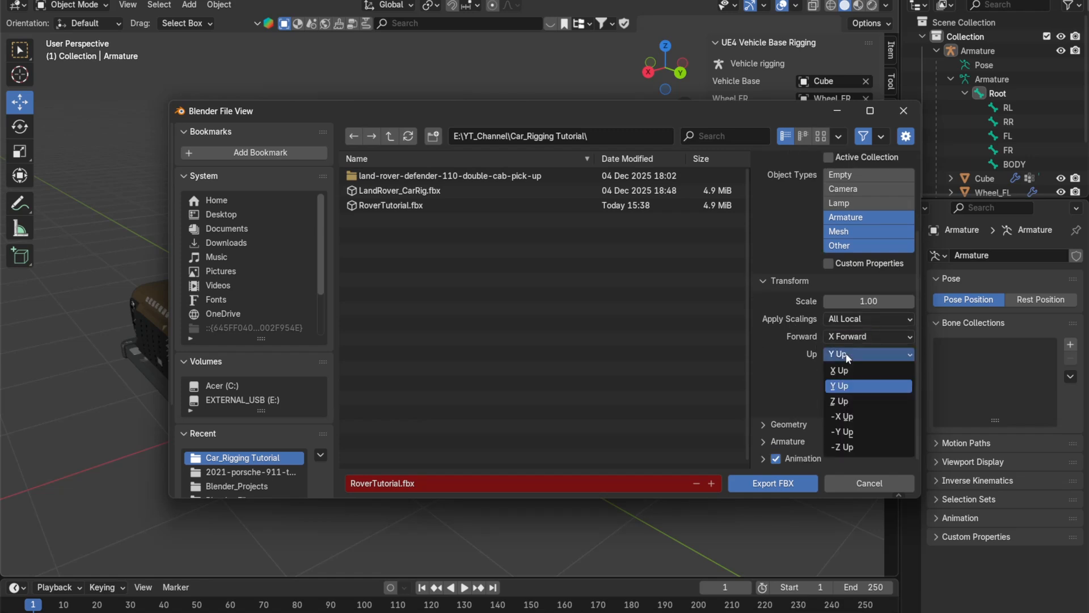
pyautogui.click(848, 401)
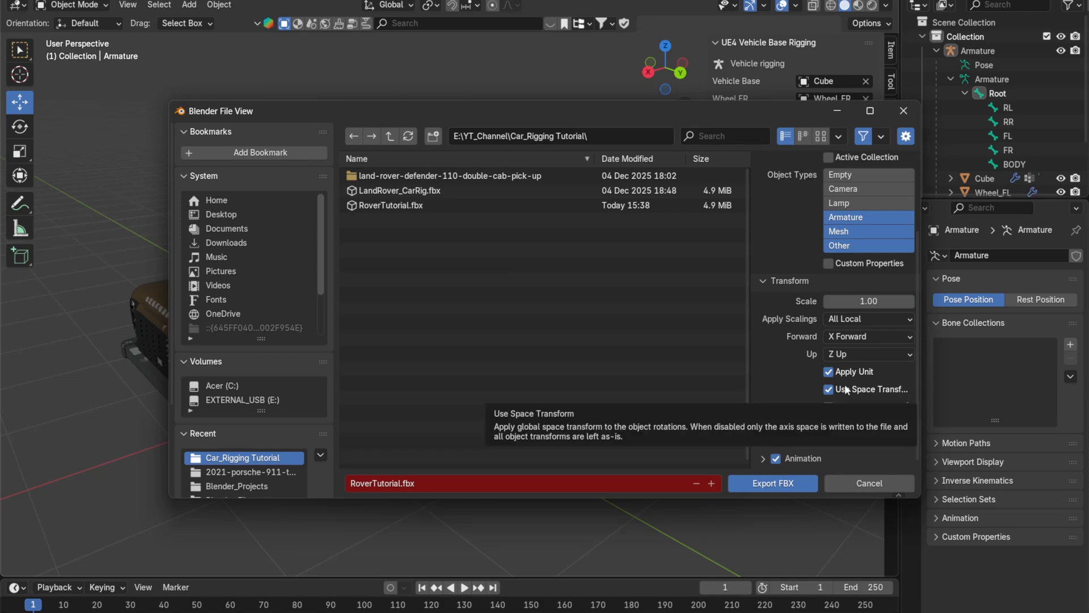
# Step: Set the FBX export's geometry smoothing to Face and leave leaf bones and animation out of the export
pyautogui.click(763, 425)
pyautogui.scroll(-5, 807, 394)
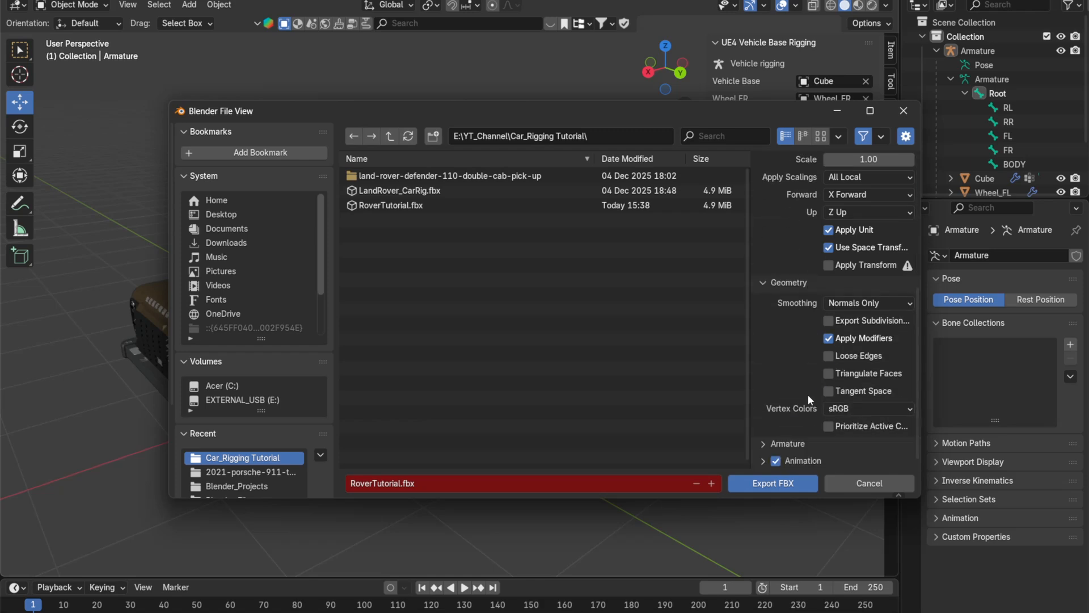
pyautogui.click(853, 302)
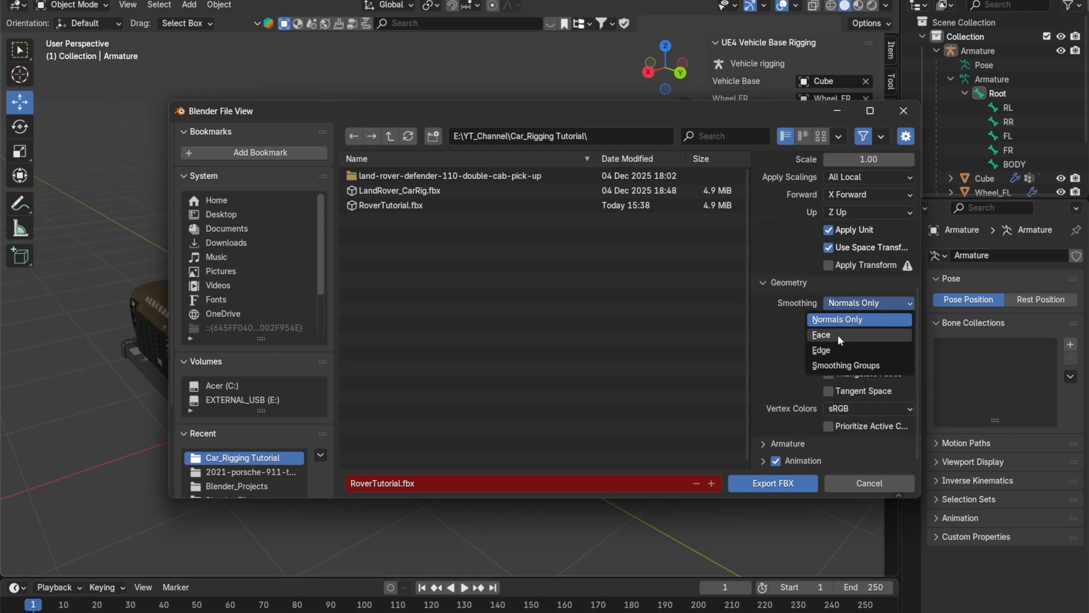
pyautogui.click(838, 334)
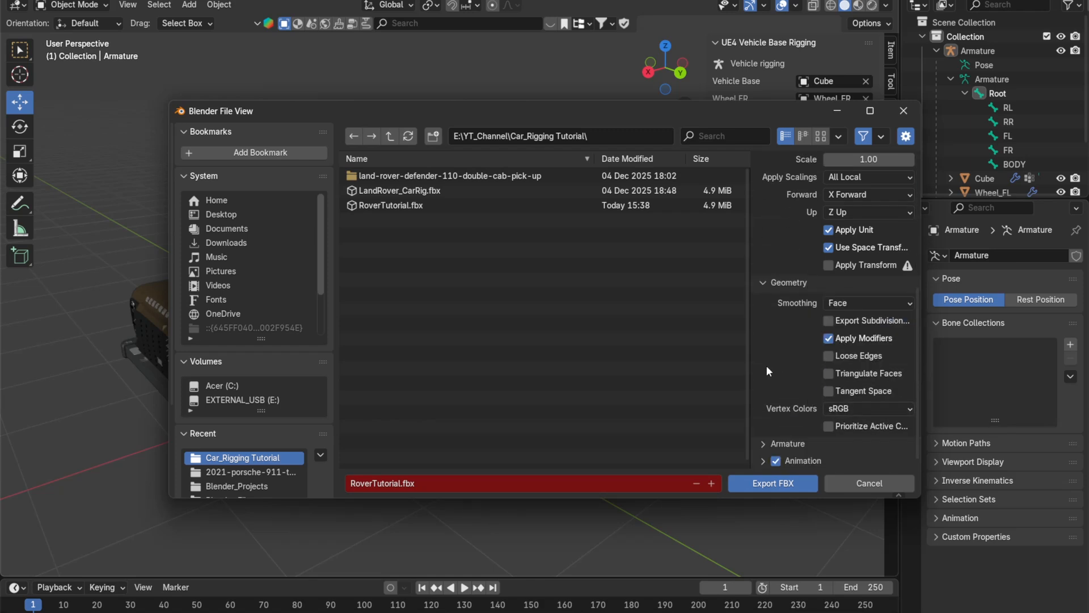
pyautogui.click(767, 440)
pyautogui.scroll(-4, 794, 442)
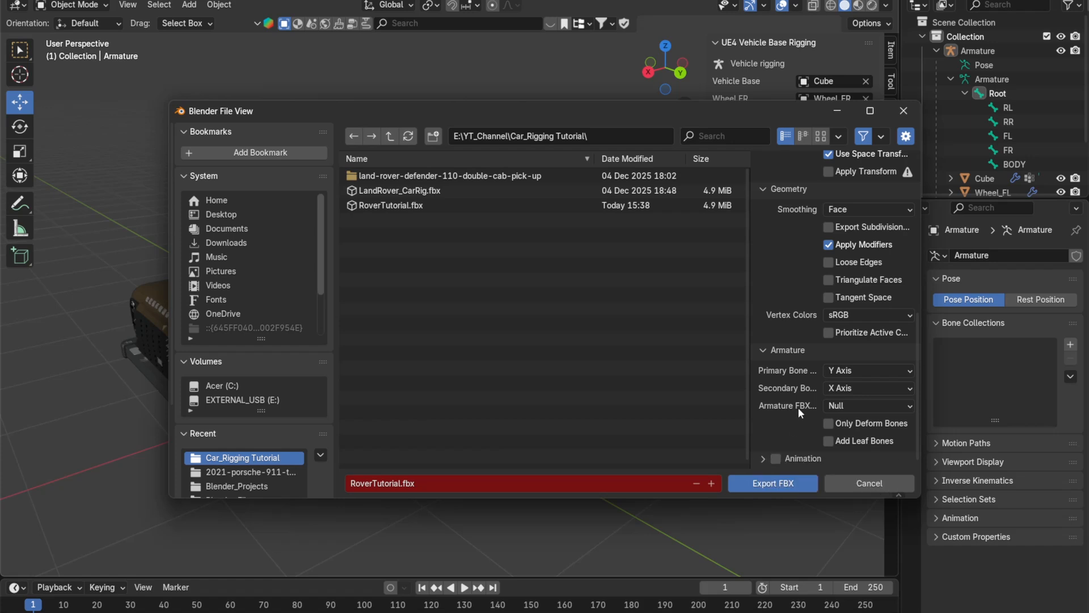
# Step: Export the rigged vehicle over the existing RoverTutorial.fbx in the Car_Rigging Tutorial folder
pyautogui.scroll(6, 800, 406)
pyautogui.scroll(6, 801, 405)
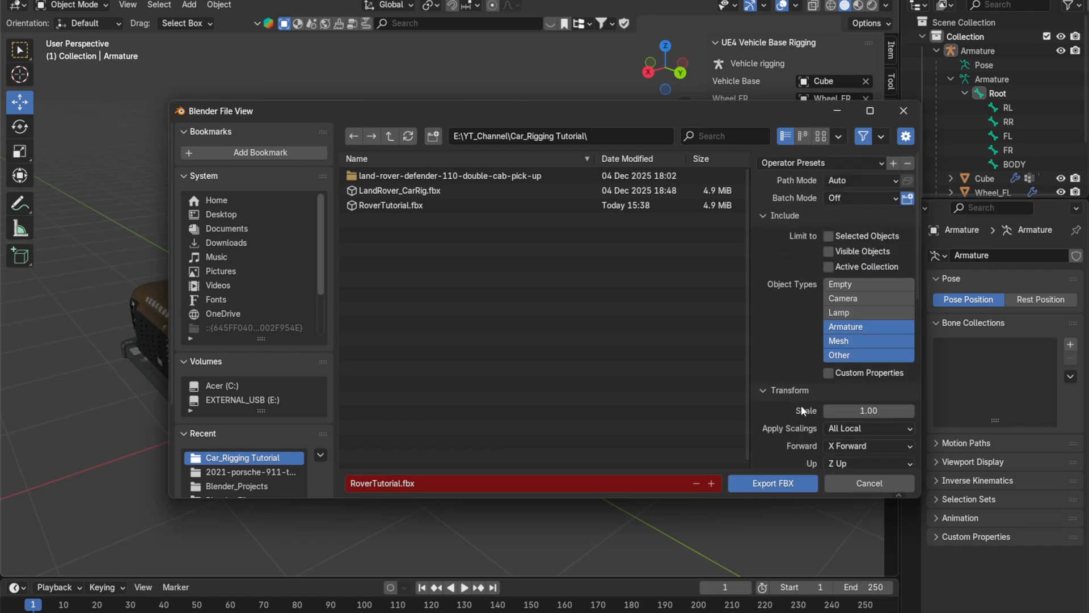
pyautogui.click(391, 205)
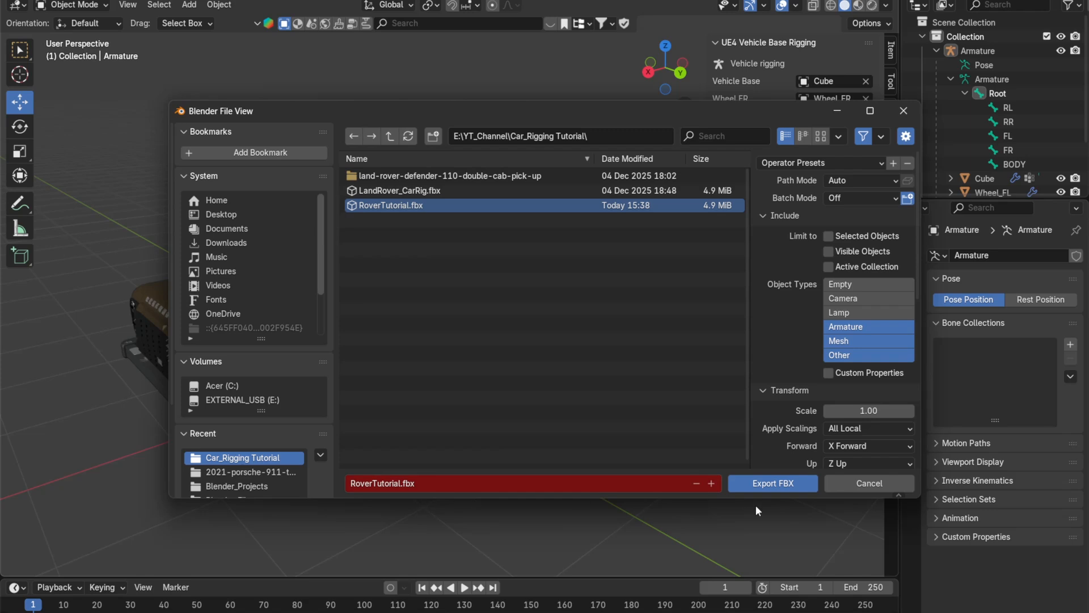
pyautogui.click(765, 486)
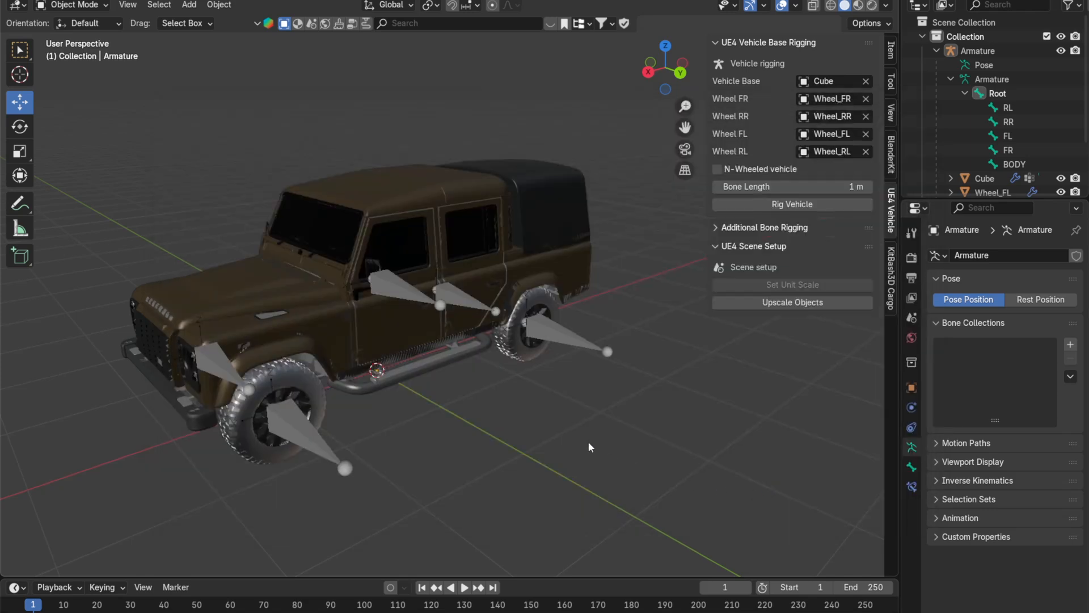